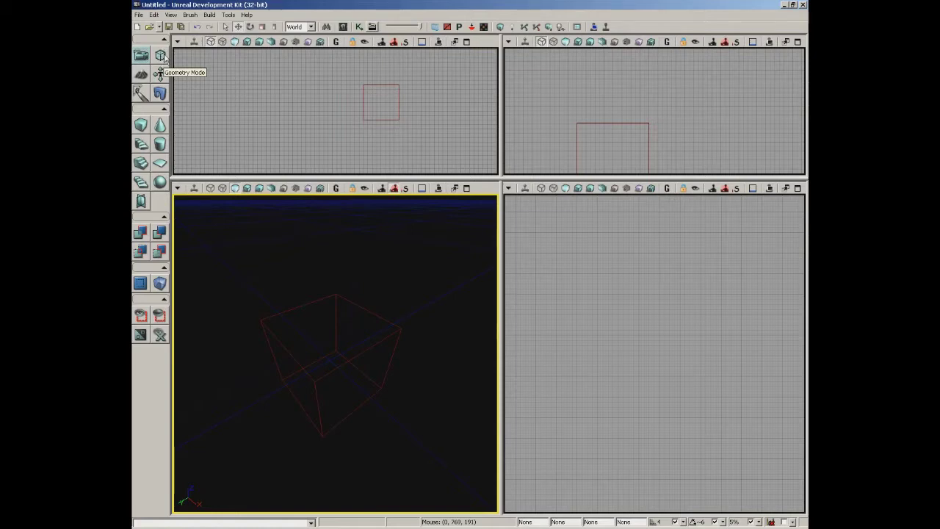
# Enter Geometry Mode and select the red cube builder brush in the perspective view.
pyautogui.click(163, 58)
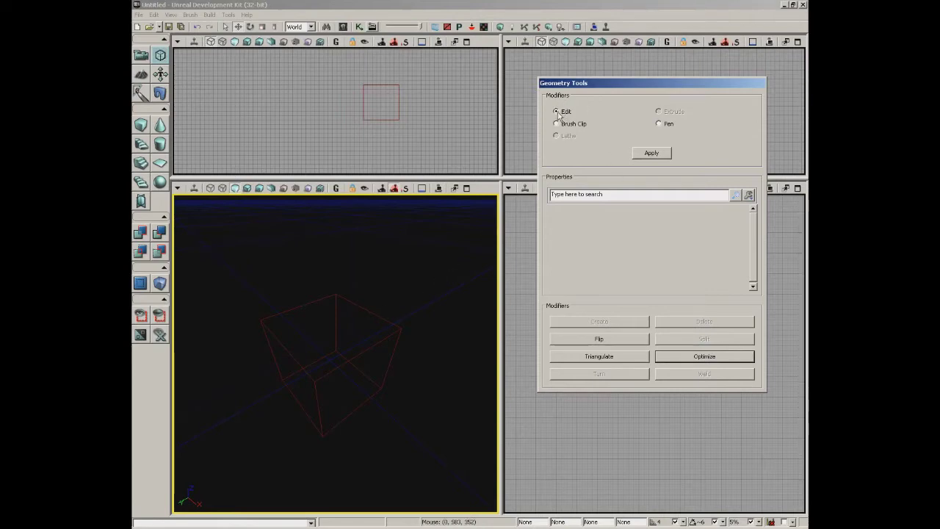
pyautogui.click(378, 316)
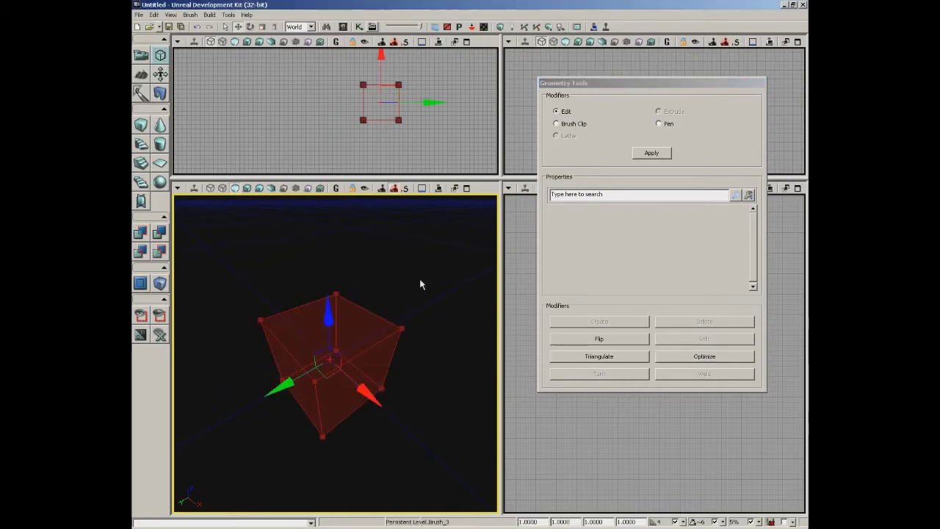
pyautogui.moveTo(420, 267); pyautogui.dragTo(393, 286, button='right')
pyautogui.moveTo(394, 289); pyautogui.dragTo(373, 300, button='middle')
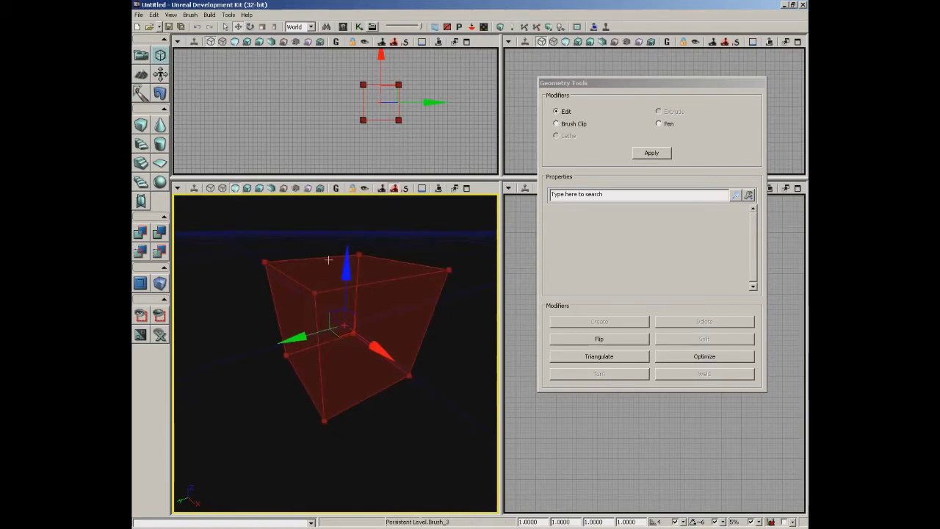
# Try selecting the cube's top face, a side face and a top edge, and return to the whole brush.
pyautogui.click(265, 259)
pyautogui.click(340, 269)
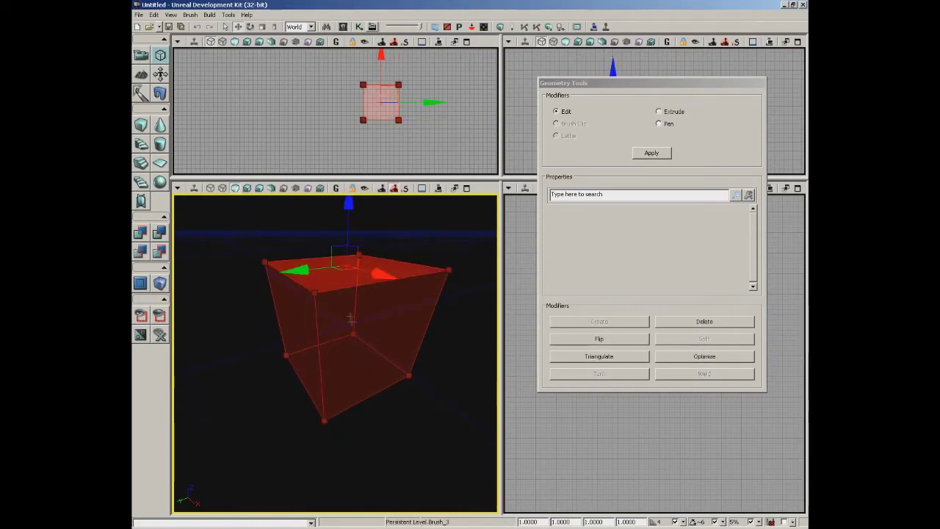
pyautogui.click(300, 286)
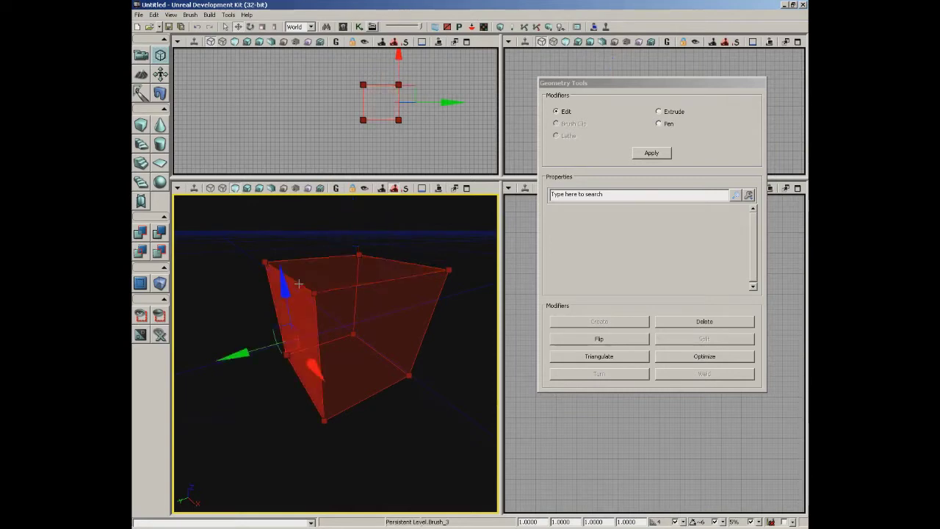
pyautogui.click(300, 283)
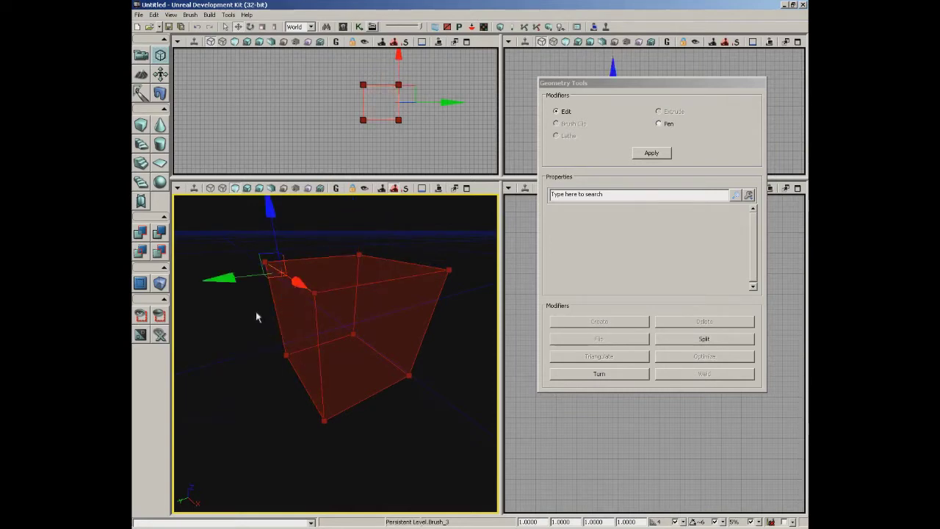
pyautogui.moveTo(280, 254)
pyautogui.mouseDown()
pyautogui.moveTo(278, 298)
pyautogui.moveTo(266, 226)
pyautogui.mouseUp()
pyautogui.click(268, 204)
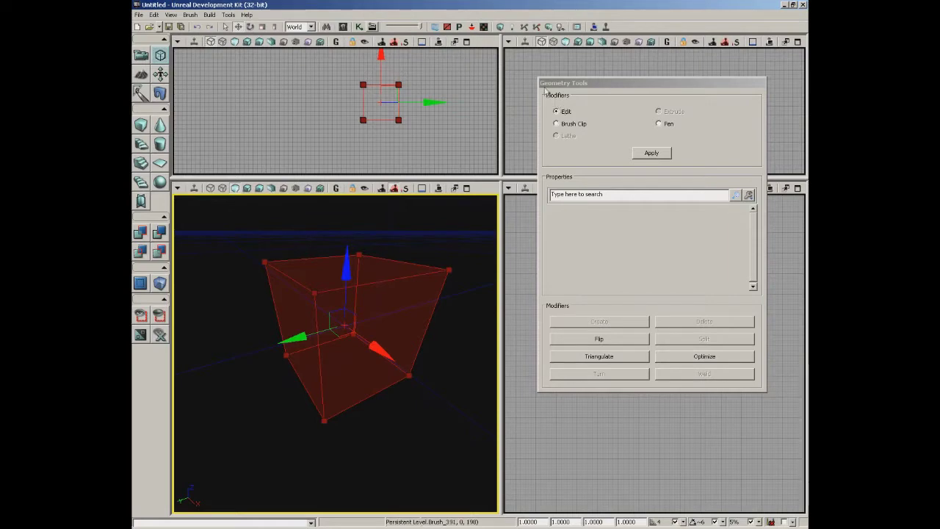
# Examine the settings of the Brush Clip and Pen modifiers, returning to Brush Clip.
pyautogui.click(563, 126)
pyautogui.click(564, 123)
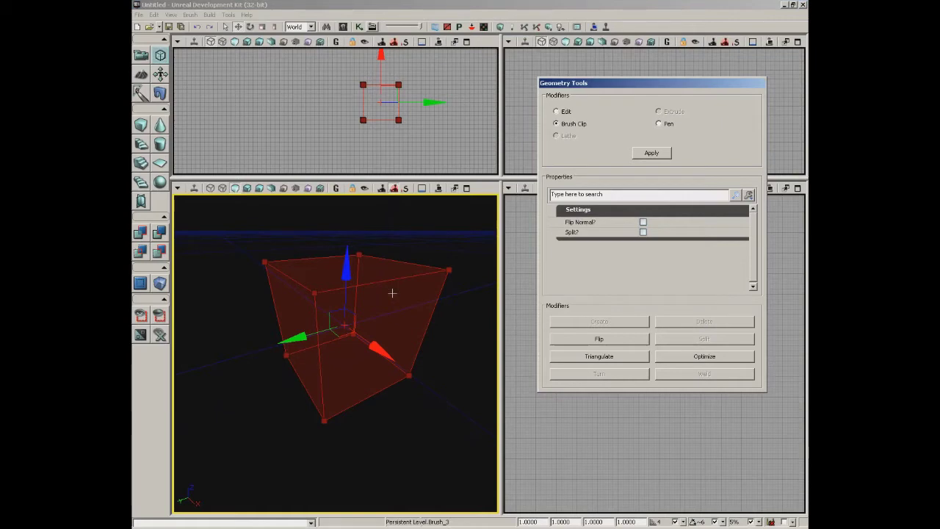
pyautogui.click(659, 124)
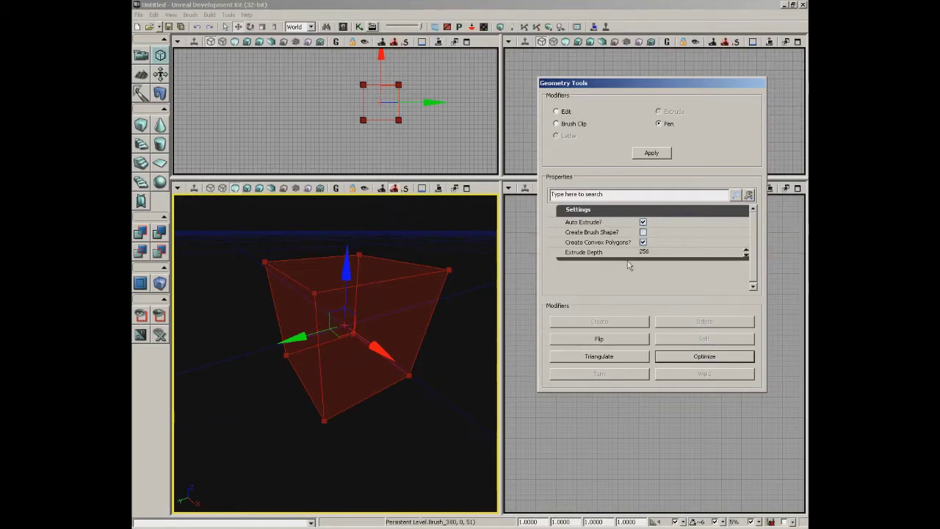
pyautogui.click(565, 112)
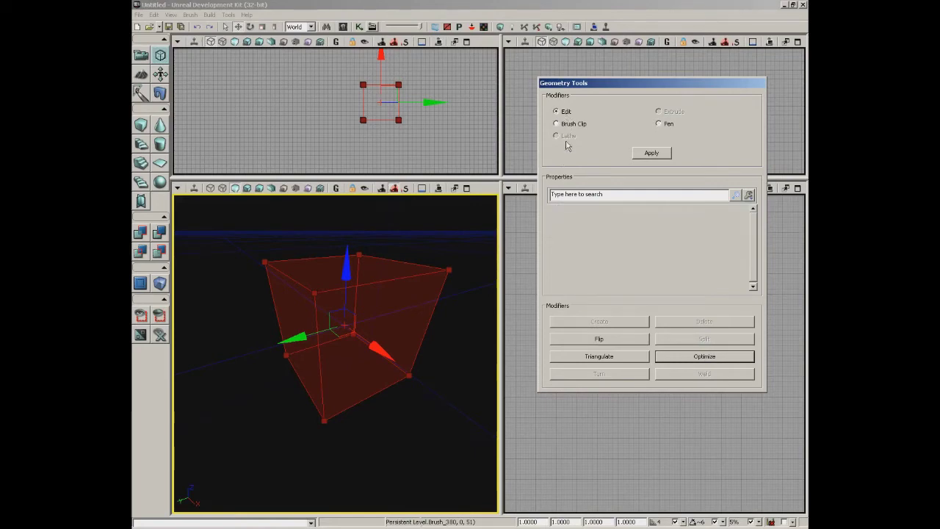
pyautogui.click(566, 126)
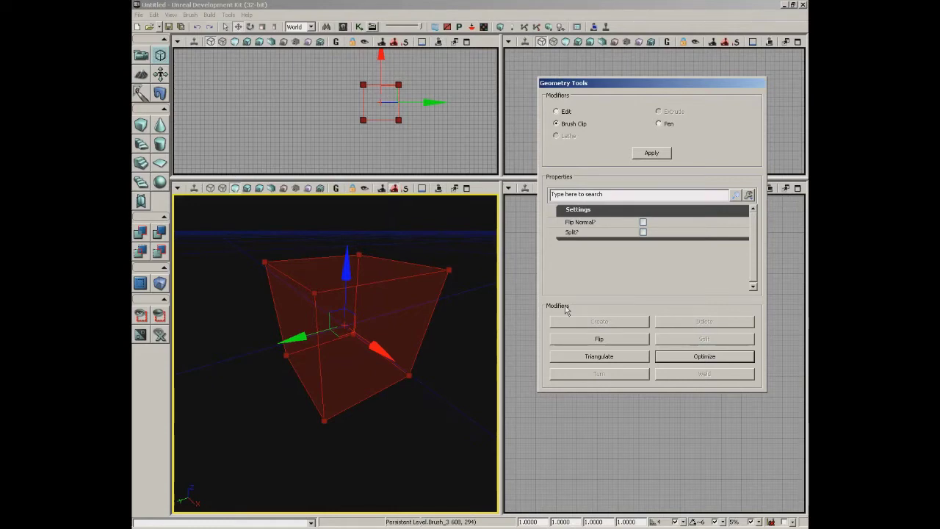
# Select the cube's top face and one of its corner vertices, and set the modifier back to Edit.
pyautogui.click(368, 271)
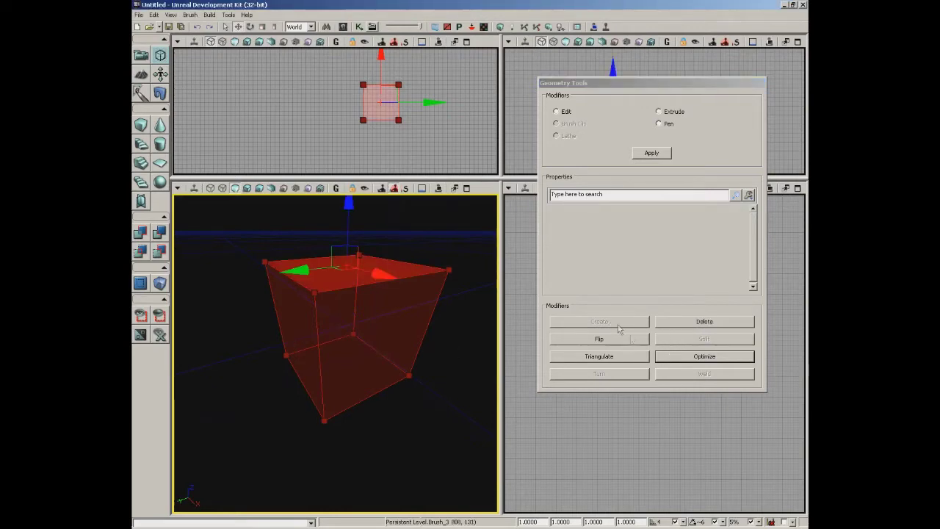
pyautogui.click(449, 271)
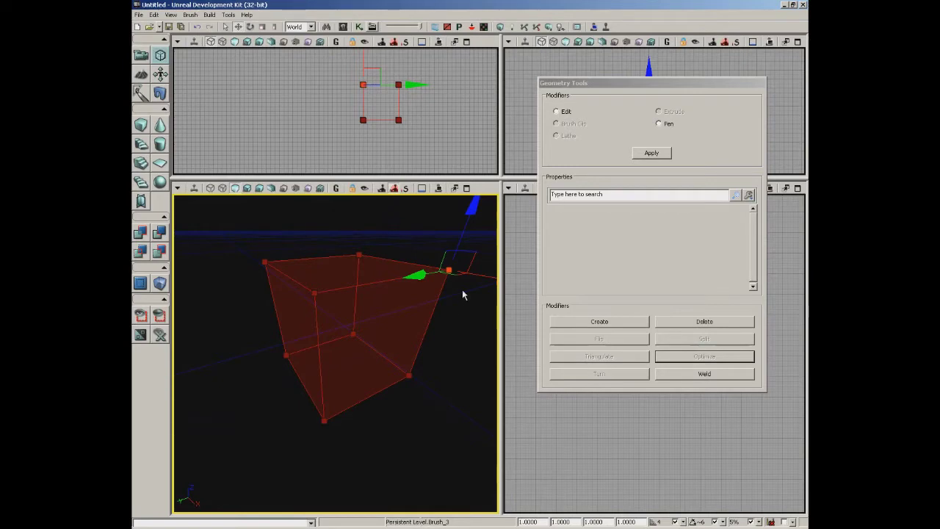
pyautogui.click(570, 111)
pyautogui.moveTo(460, 332)
pyautogui.mouseDown(button='right')
pyautogui.moveTo(451, 318)
pyautogui.moveTo(451, 331)
pyautogui.mouseUp(button='right')
pyautogui.moveTo(450, 336); pyautogui.dragTo(439, 331)
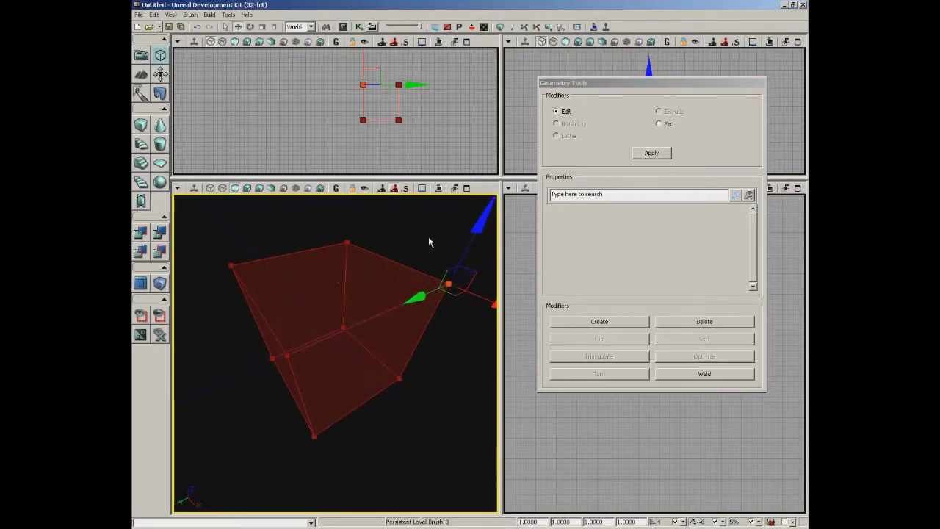
pyautogui.moveTo(430, 241)
pyautogui.mouseDown()
pyautogui.moveTo(408, 242)
pyautogui.moveTo(429, 223)
pyautogui.mouseUp()
# Raise one top corner vertex of the cube about 92 units along the Z axis.
pyautogui.click(347, 289)
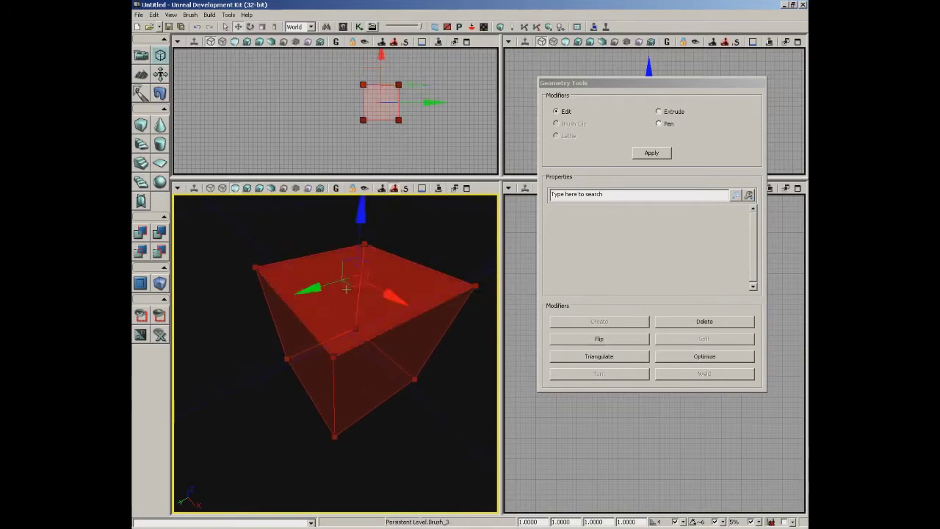
pyautogui.click(389, 373)
pyautogui.click(256, 267)
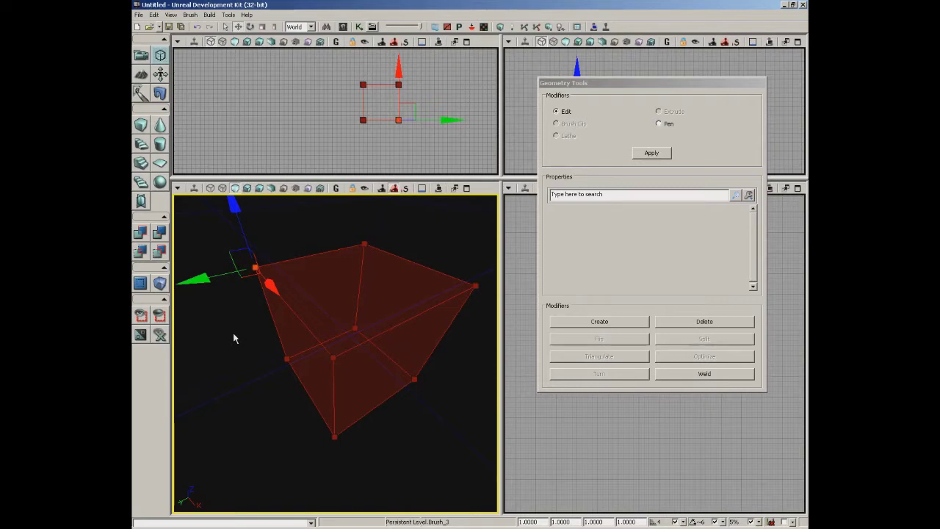
pyautogui.moveTo(229, 315)
pyautogui.mouseDown(button='right')
pyautogui.moveTo(247, 331)
pyautogui.moveTo(237, 351)
pyautogui.moveTo(246, 341)
pyautogui.mouseUp(button='right')
pyautogui.moveTo(269, 225); pyautogui.dragTo(265, 193)
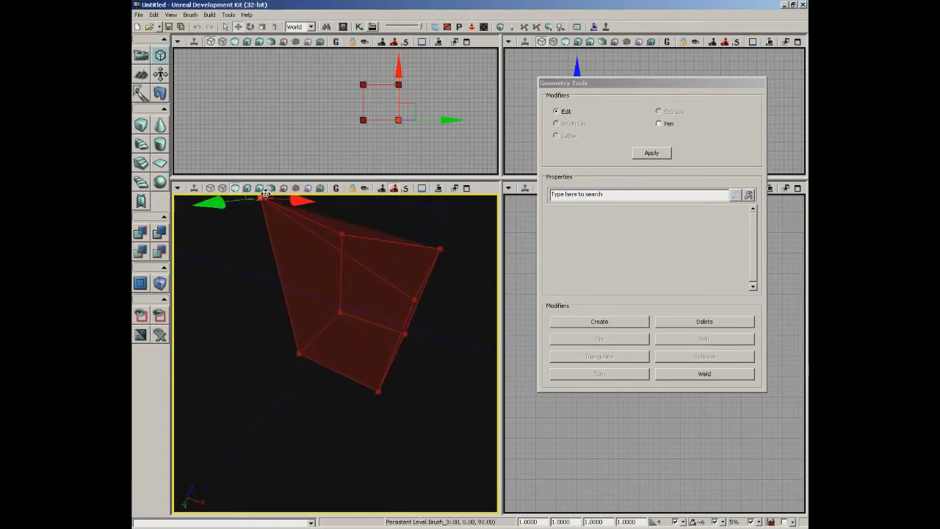
# Lower the raised corner vertex along Z to near the level of the other top corners.
pyautogui.click(248, 301)
pyautogui.moveTo(248, 301)
pyautogui.mouseDown()
pyautogui.moveTo(206, 238)
pyautogui.moveTo(206, 191)
pyautogui.moveTo(250, 223)
pyautogui.moveTo(235, 227)
pyautogui.moveTo(184, 199)
pyautogui.moveTo(244, 326)
pyautogui.moveTo(272, 339)
pyautogui.mouseUp()
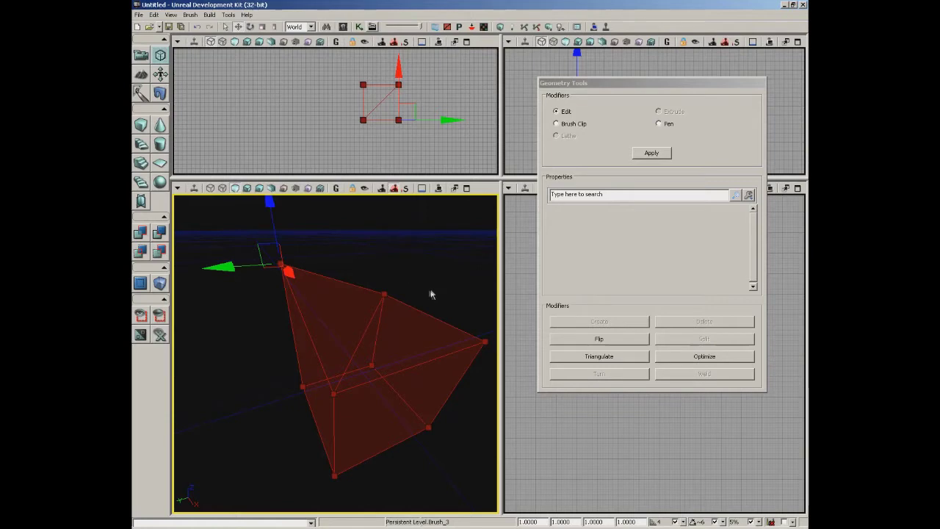
pyautogui.moveTo(429, 290); pyautogui.dragTo(432, 265, button='right')
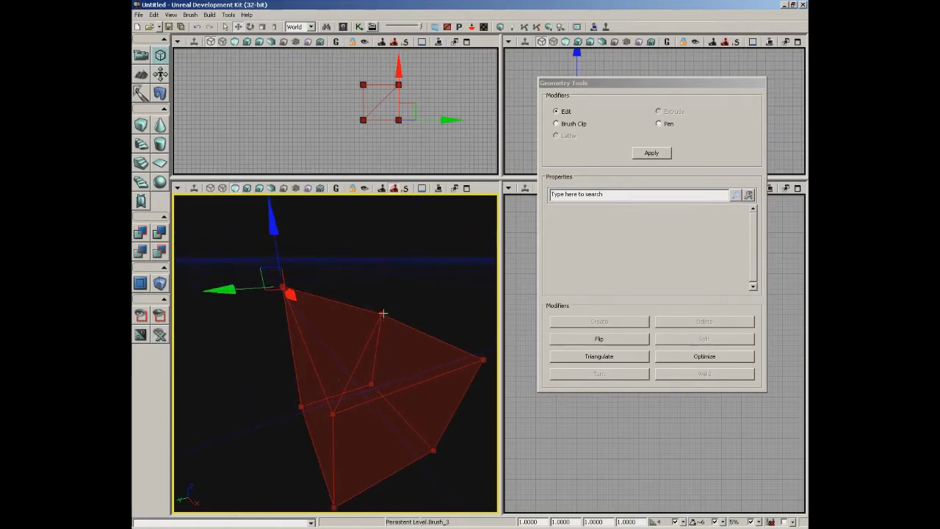
pyautogui.moveTo(407, 303)
pyautogui.mouseDown()
pyautogui.moveTo(441, 271)
pyautogui.moveTo(397, 275)
pyautogui.mouseUp()
pyautogui.moveTo(398, 280)
pyautogui.mouseDown(button='right')
pyautogui.moveTo(424, 274)
pyautogui.moveTo(392, 250)
pyautogui.moveTo(397, 258)
pyautogui.mouseUp(button='right')
pyautogui.moveTo(386, 262); pyautogui.dragTo(378, 235)
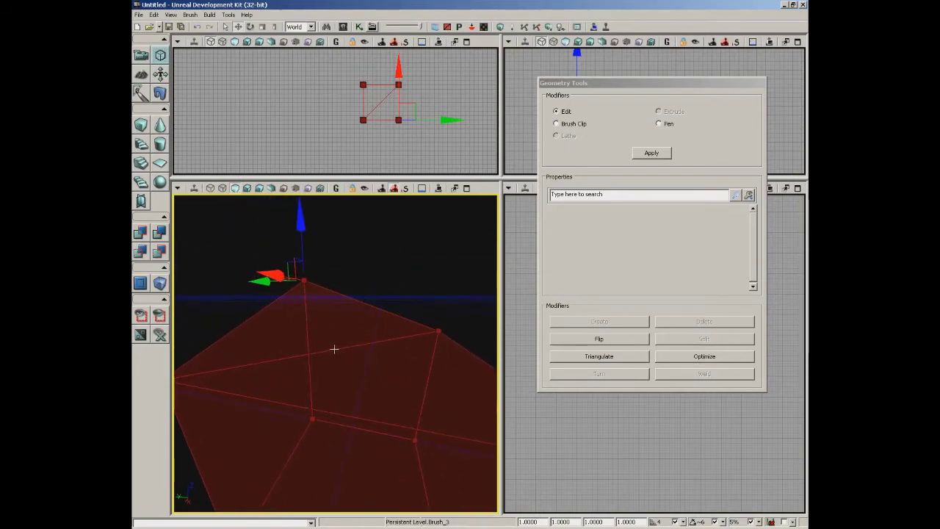
pyautogui.click(304, 280)
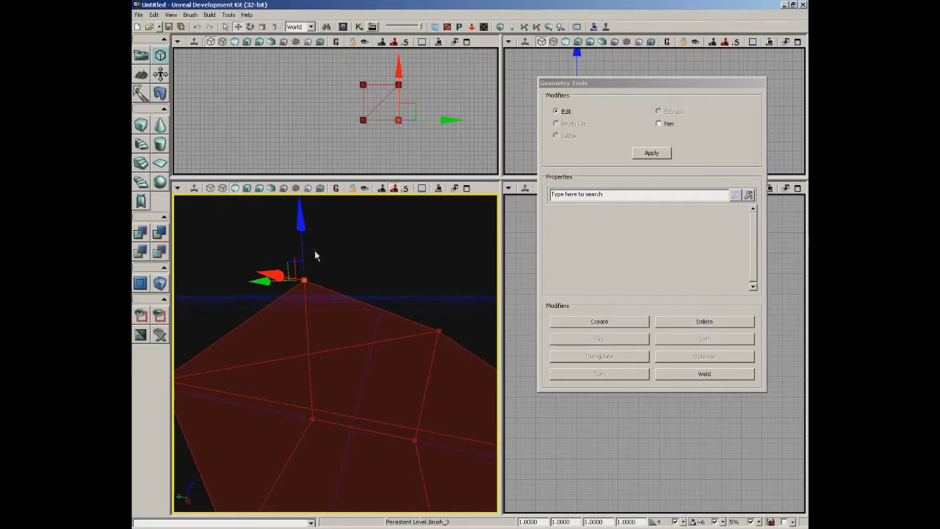
pyautogui.moveTo(303, 221)
pyautogui.mouseDown()
pyautogui.moveTo(303, 270)
pyautogui.moveTo(303, 255)
pyautogui.mouseUp()
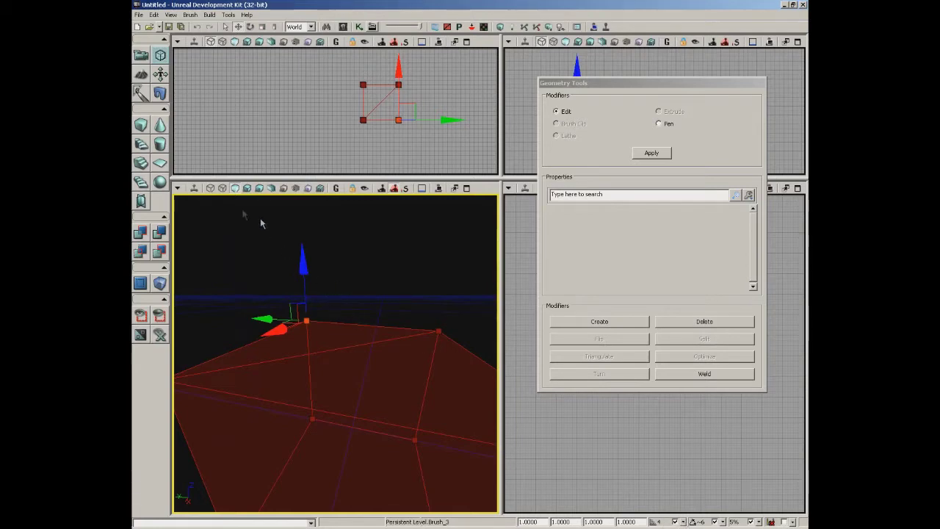
pyautogui.moveTo(398, 271); pyautogui.dragTo(407, 290, button='middle')
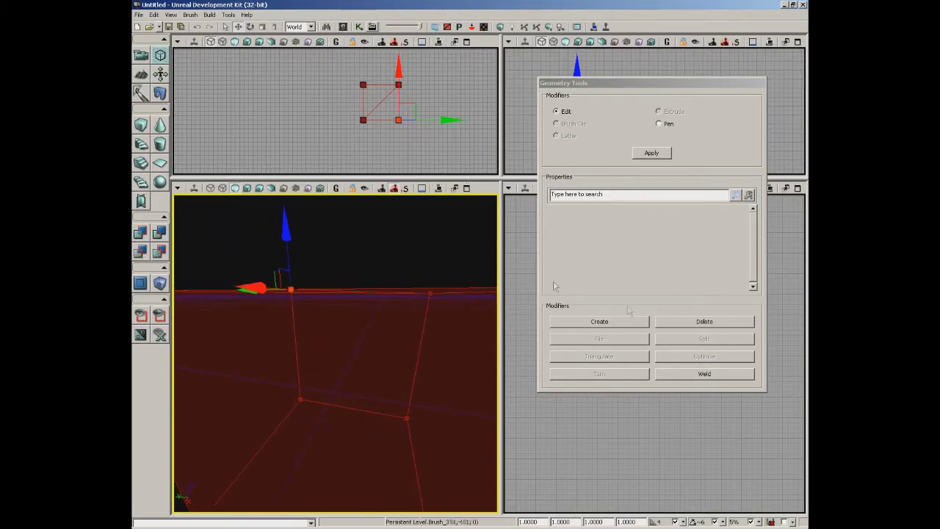
# Align the corner vertex exactly with the cube's top edge in an orthographic view, moving the Geometry Tools window aside and back.
pyautogui.moveTo(668, 84); pyautogui.dragTo(383, 89)
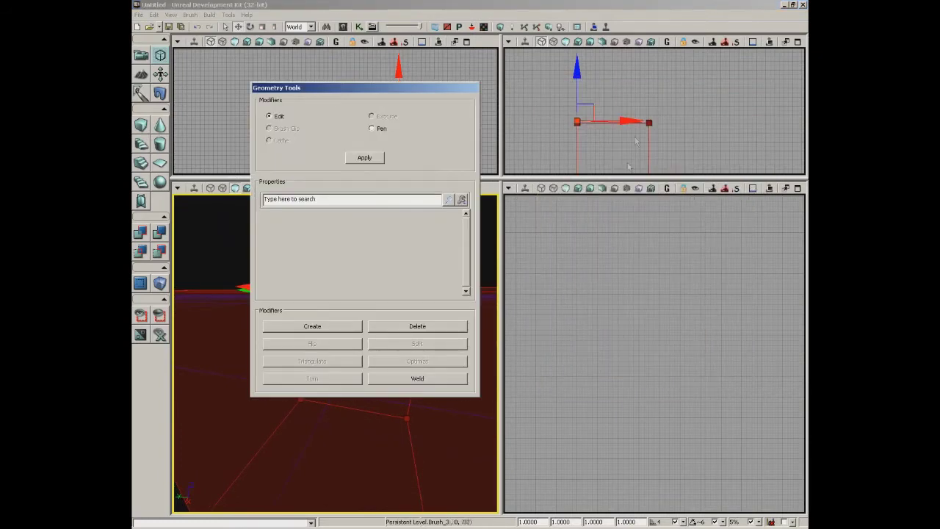
pyautogui.scroll(5, 714, 122)
pyautogui.moveTo(694, 116); pyautogui.dragTo(799, 124, button='right')
pyautogui.scroll(2, 800, 124)
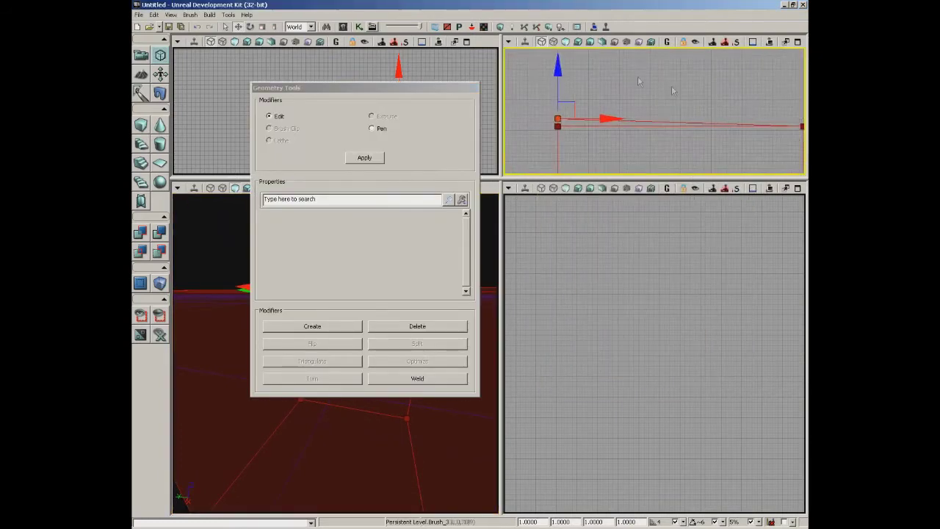
pyautogui.moveTo(559, 67); pyautogui.dragTo(558, 76)
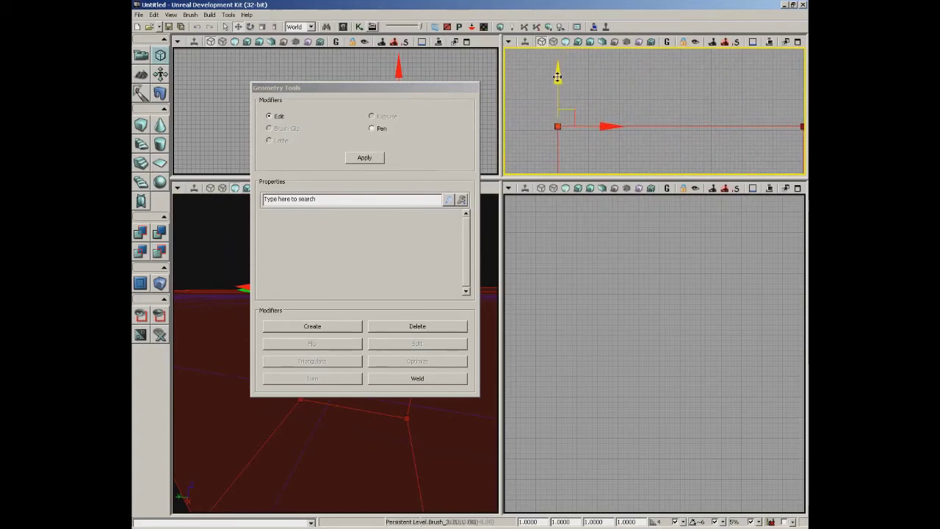
pyautogui.moveTo(406, 91); pyautogui.dragTo(668, 95)
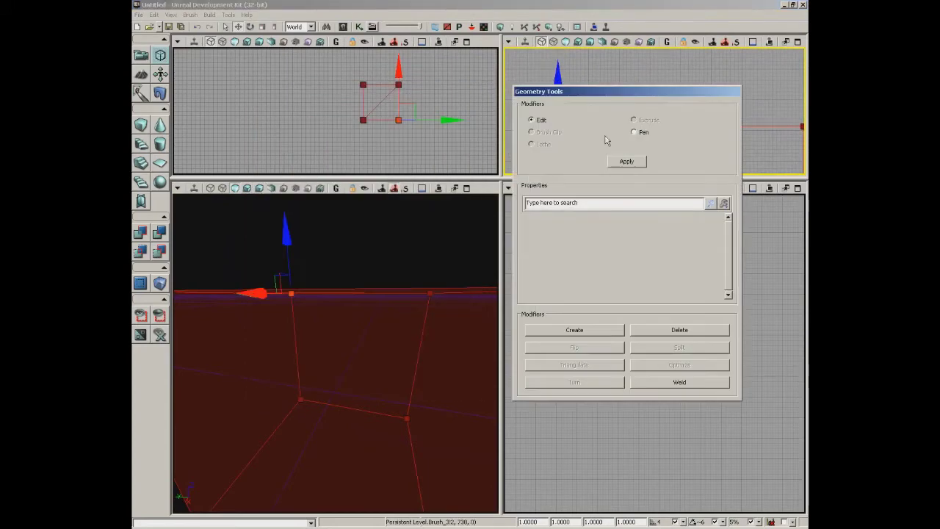
# Select the whole brush and optimize it to remove the extra diagonal edge across the top face.
pyautogui.click(395, 250)
pyautogui.rightClick(393, 340)
pyautogui.click(336, 277)
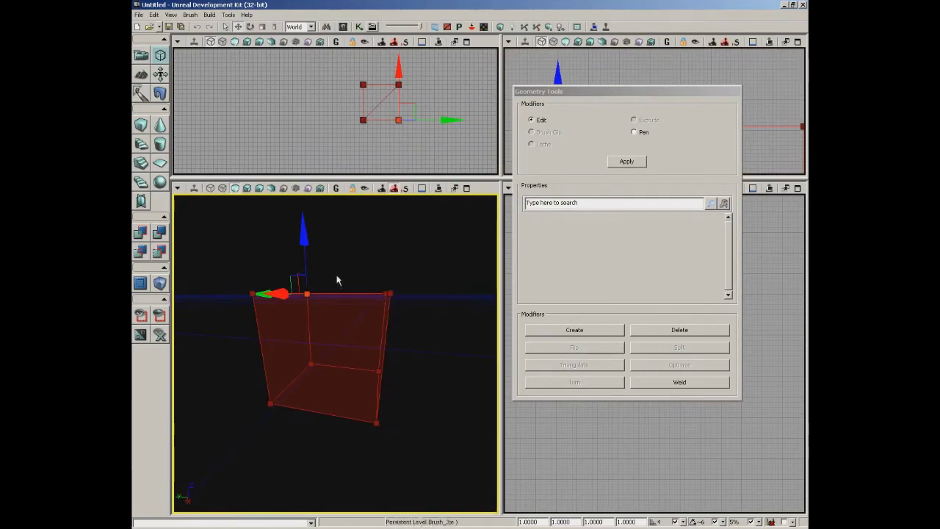
pyautogui.moveTo(377, 274)
pyautogui.mouseDown(button='right')
pyautogui.moveTo(371, 304)
pyautogui.moveTo(350, 277)
pyautogui.mouseUp(button='right')
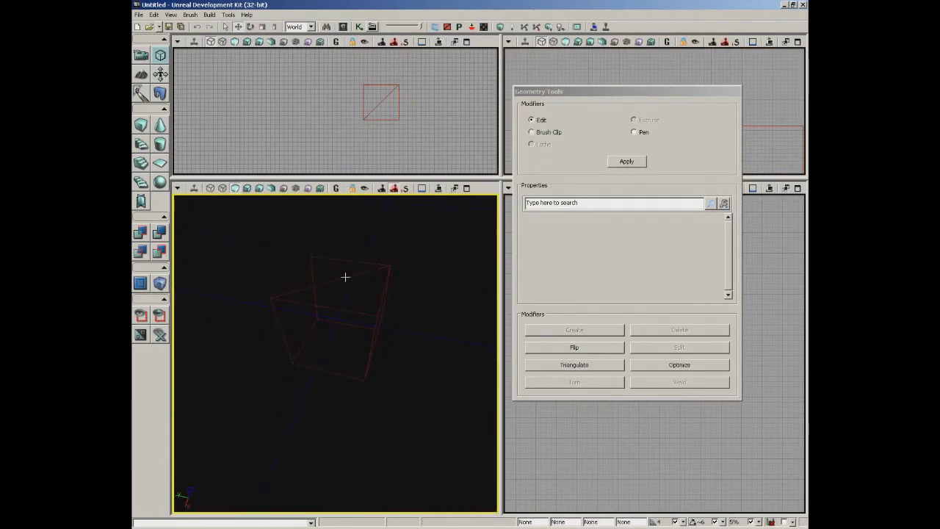
pyautogui.click(345, 277)
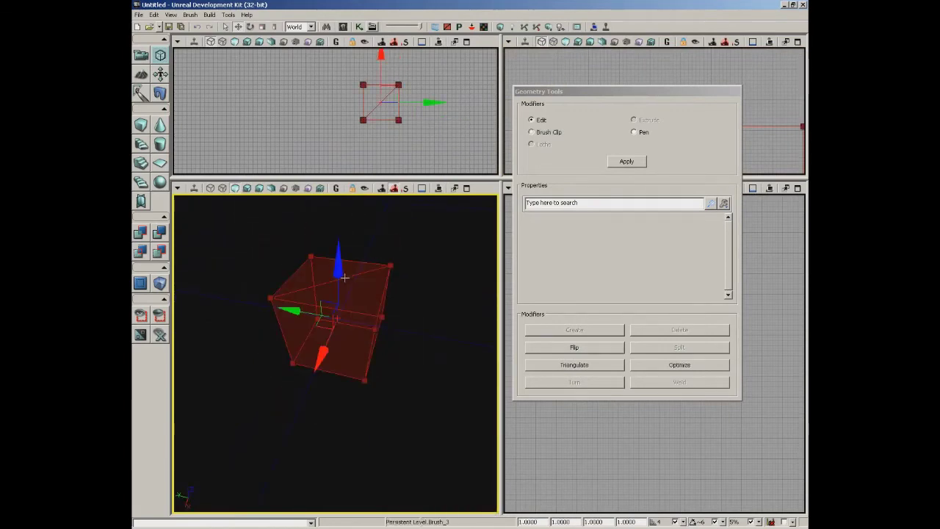
pyautogui.click(407, 299)
pyautogui.click(336, 276)
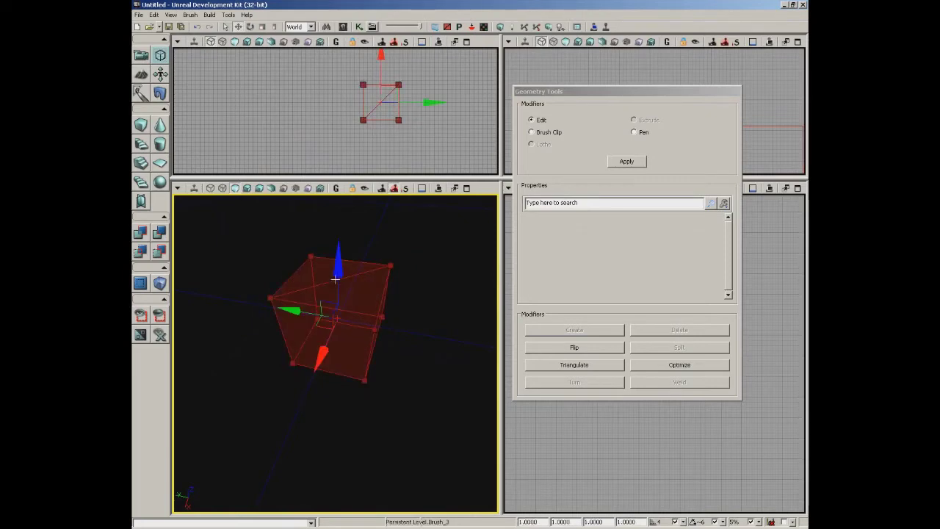
pyautogui.click(684, 369)
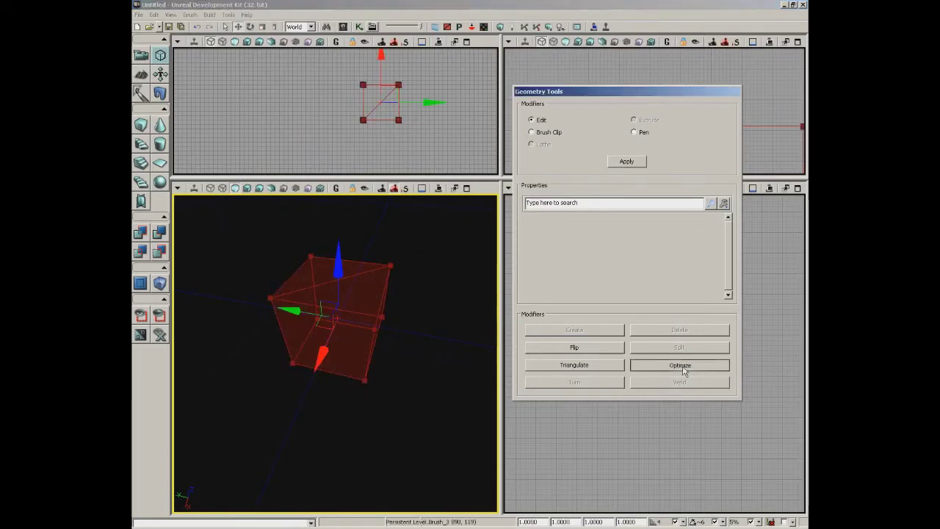
pyautogui.moveTo(452, 316); pyautogui.dragTo(452, 254)
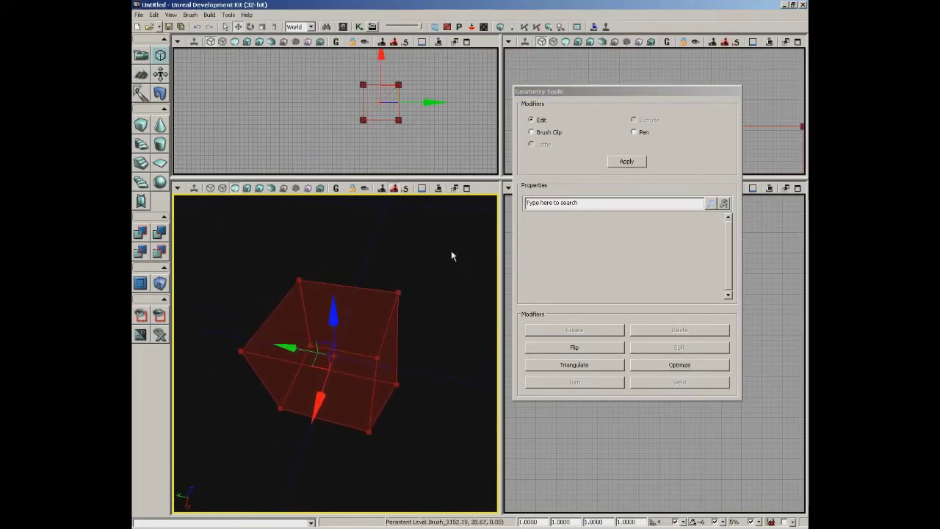
# Select one side face of the cube and pull it outward along the Y axis.
pyautogui.click(398, 337)
pyautogui.moveTo(443, 341)
pyautogui.mouseDown(button='right')
pyautogui.moveTo(443, 389)
pyautogui.moveTo(437, 329)
pyautogui.mouseUp(button='right')
pyautogui.moveTo(370, 270)
pyautogui.mouseDown()
pyautogui.moveTo(367, 212)
pyautogui.moveTo(365, 220)
pyautogui.mouseUp()
pyautogui.moveTo(443, 373)
pyautogui.mouseDown(button='middle')
pyautogui.moveTo(384, 356)
pyautogui.moveTo(424, 372)
pyautogui.mouseUp(button='middle')
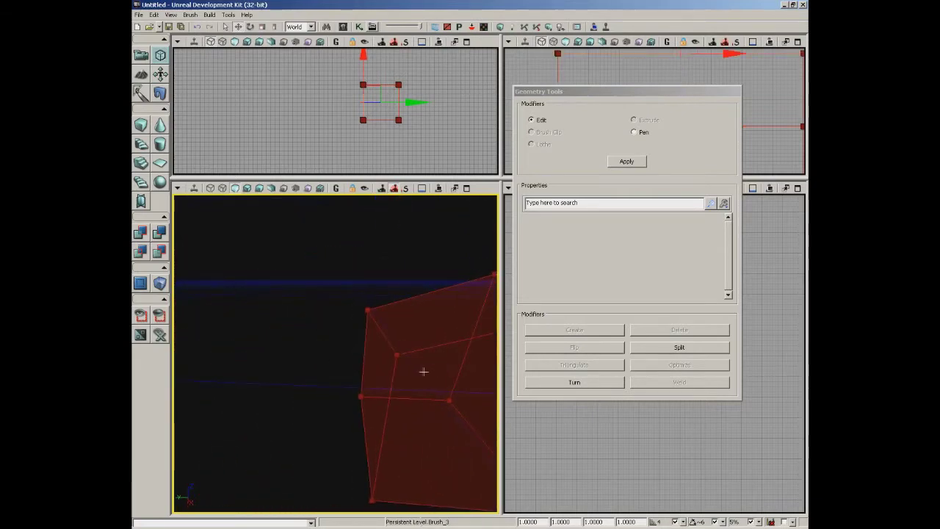
pyautogui.click(380, 371)
pyautogui.moveTo(322, 383)
pyautogui.mouseDown()
pyautogui.moveTo(234, 383)
pyautogui.moveTo(257, 383)
pyautogui.mouseUp()
# Switch to uniform scaling and shrink the pulled-out side face to a small square.
pyautogui.moveTo(339, 307); pyautogui.dragTo(378, 313, button='right')
pyautogui.moveTo(241, 274)
pyautogui.mouseDown()
pyautogui.moveTo(296, 296)
pyautogui.moveTo(240, 272)
pyautogui.mouseUp()
pyautogui.press('space')
pyautogui.press('space')
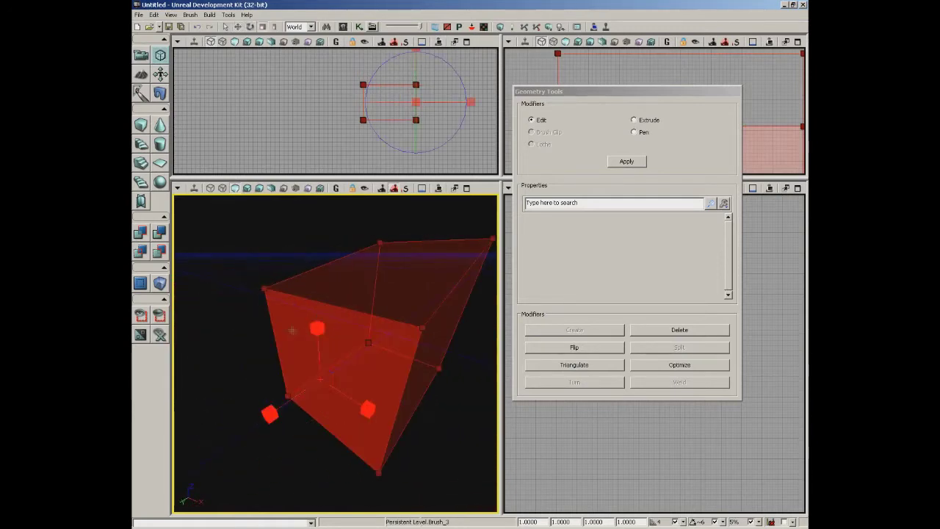
pyautogui.moveTo(314, 334); pyautogui.dragTo(310, 292)
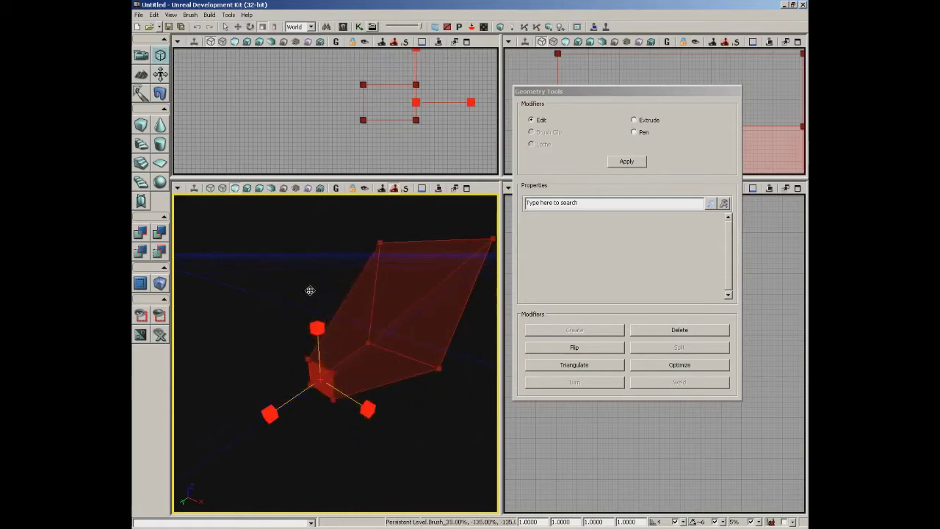
# Select the top edge at the brush's opposite end and scale it wider than the cube.
pyautogui.click(423, 241)
pyautogui.moveTo(485, 234); pyautogui.dragTo(448, 239, button='right')
pyautogui.moveTo(369, 237)
pyautogui.mouseDown()
pyautogui.moveTo(359, 217)
pyautogui.moveTo(362, 415)
pyautogui.mouseUp()
pyautogui.moveTo(435, 414)
pyautogui.mouseDown()
pyautogui.moveTo(382, 399)
pyautogui.moveTo(474, 412)
pyautogui.mouseUp()
pyautogui.moveTo(474, 411)
pyautogui.mouseDown(button='right')
pyautogui.moveTo(439, 397)
pyautogui.moveTo(491, 388)
pyautogui.moveTo(403, 374)
pyautogui.moveTo(437, 413)
pyautogui.mouseUp(button='right')
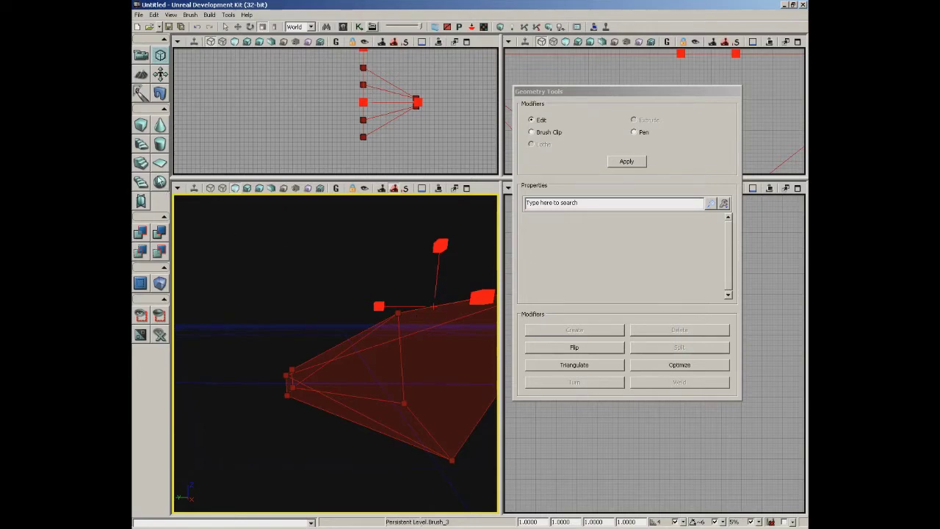
# Rebuild the builder brush as a default cube.
pyautogui.click(141, 126)
pyautogui.moveTo(255, 272); pyautogui.dragTo(260, 253, button='right')
pyautogui.moveTo(260, 252)
pyautogui.mouseDown()
pyautogui.moveTo(269, 218)
pyautogui.moveTo(243, 251)
pyautogui.mouseUp()
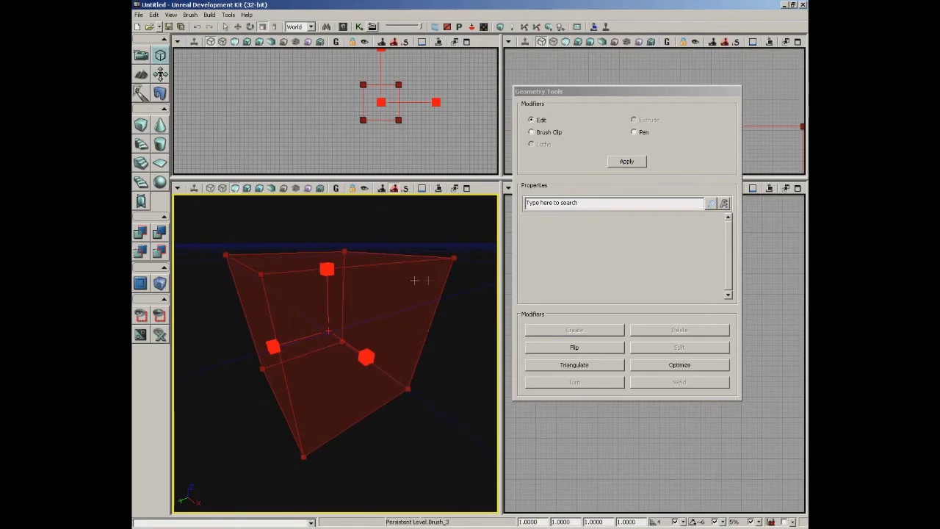
# Select a top corner vertex of the cube and set the drag grid snap to 8.
pyautogui.click(455, 258)
pyautogui.moveTo(452, 315)
pyautogui.mouseDown(button='right')
pyautogui.moveTo(368, 306)
pyautogui.moveTo(433, 302)
pyautogui.moveTo(443, 293)
pyautogui.mouseUp(button='right')
pyautogui.moveTo(444, 297)
pyautogui.mouseDown()
pyautogui.moveTo(443, 279)
pyautogui.moveTo(441, 296)
pyautogui.moveTo(456, 317)
pyautogui.mouseUp()
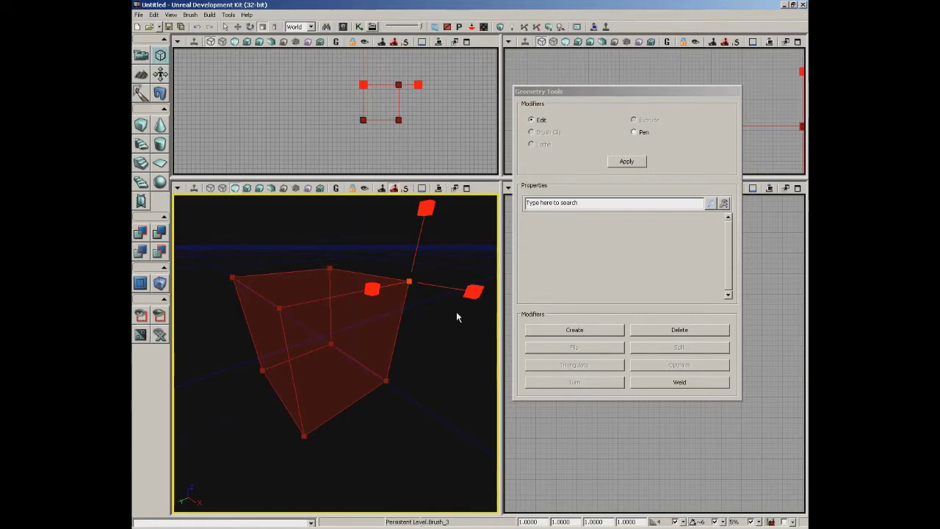
pyautogui.click(684, 521)
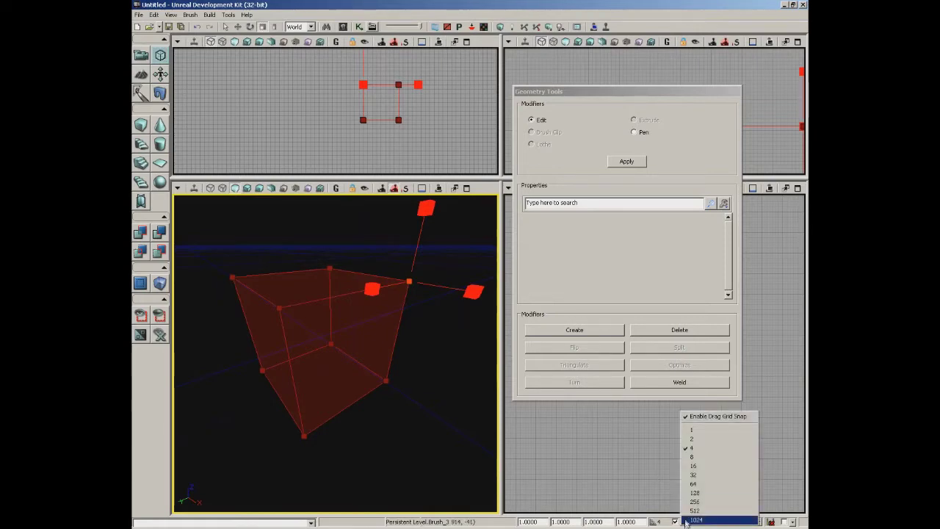
pyautogui.click(700, 458)
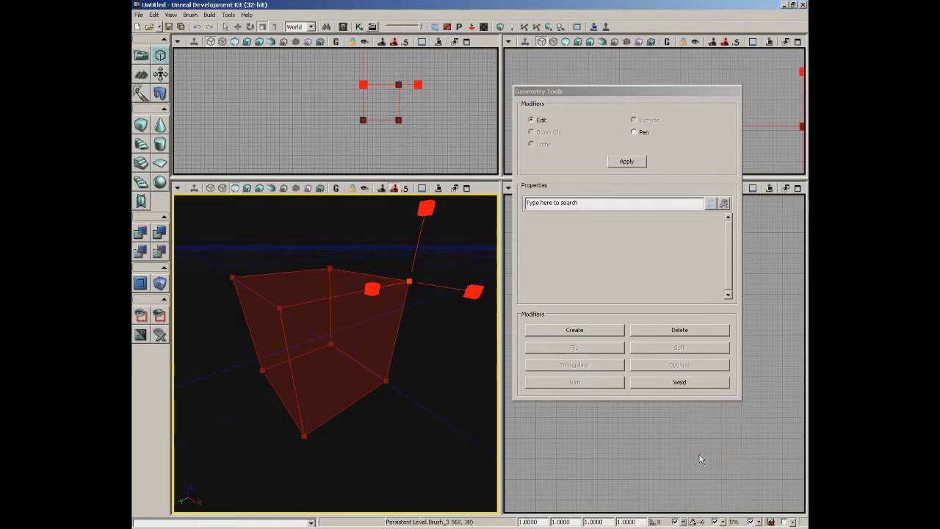
# Translate the selected top corner vertex along the Y axis onto the neighbouring top corner.
pyautogui.moveTo(456, 388)
pyautogui.mouseDown()
pyautogui.moveTo(422, 359)
pyautogui.moveTo(461, 354)
pyautogui.moveTo(438, 377)
pyautogui.mouseUp()
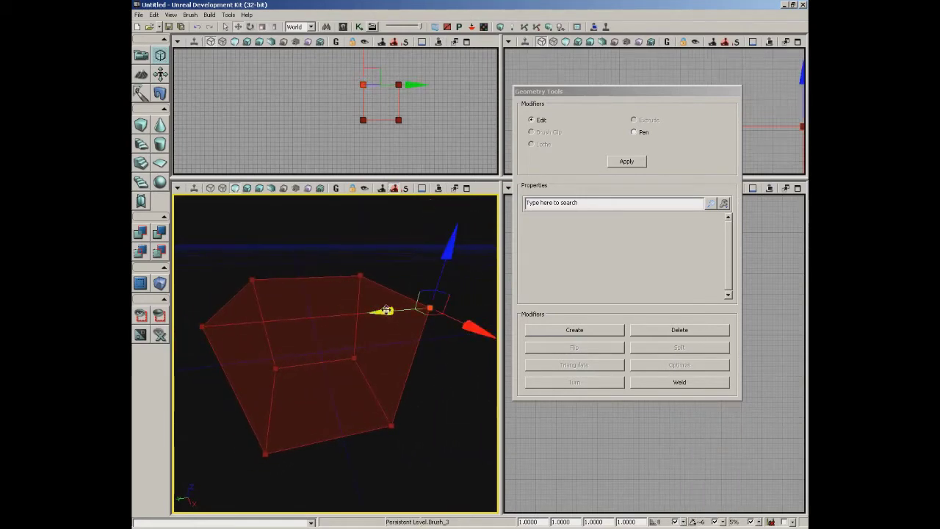
pyautogui.moveTo(386, 311); pyautogui.dragTo(301, 311)
pyautogui.click(385, 309)
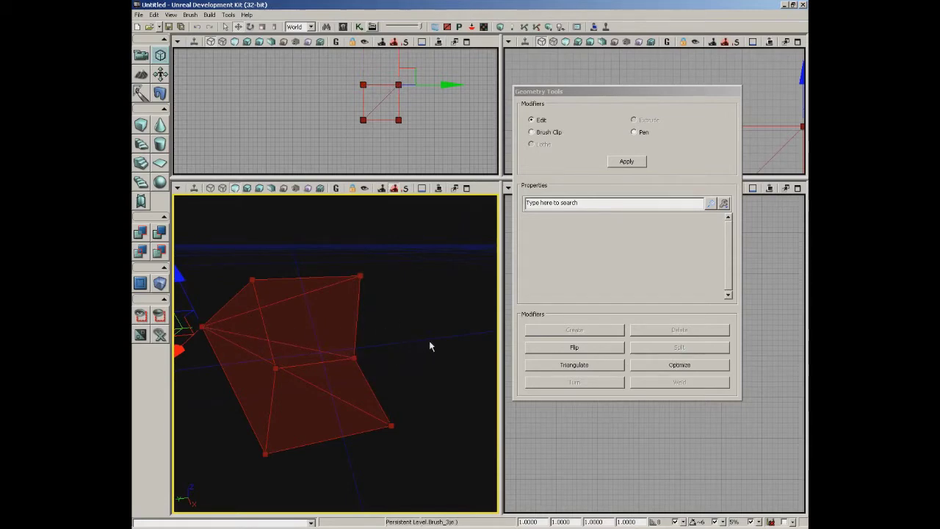
# Select the merged corner vertex and move it back along Y to about midway between the two original corners.
pyautogui.moveTo(432, 346); pyautogui.dragTo(411, 346, button='right')
pyautogui.click(224, 322)
pyautogui.moveTo(225, 377); pyautogui.dragTo(209, 372)
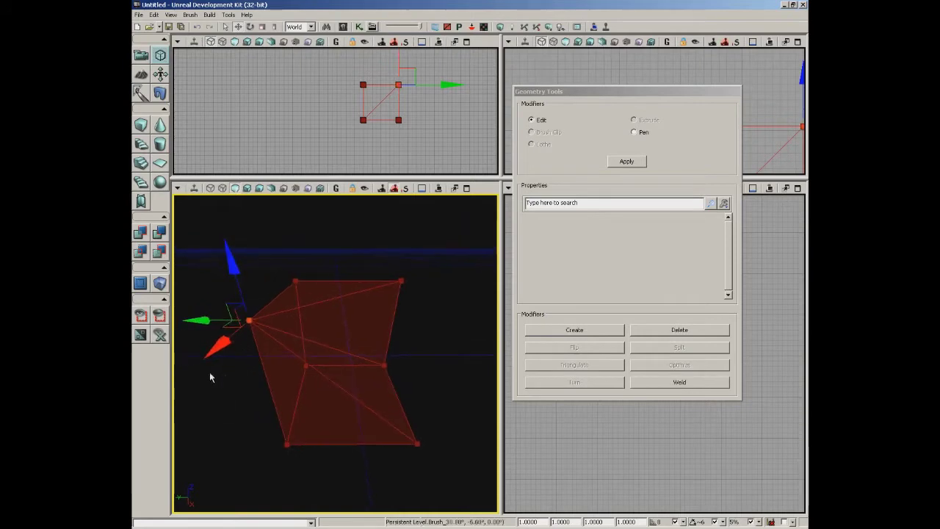
pyautogui.moveTo(213, 319); pyautogui.dragTo(263, 319)
pyautogui.moveTo(200, 336)
pyautogui.mouseDown()
pyautogui.moveTo(181, 331)
pyautogui.moveTo(274, 330)
pyautogui.moveTo(204, 338)
pyautogui.mouseUp()
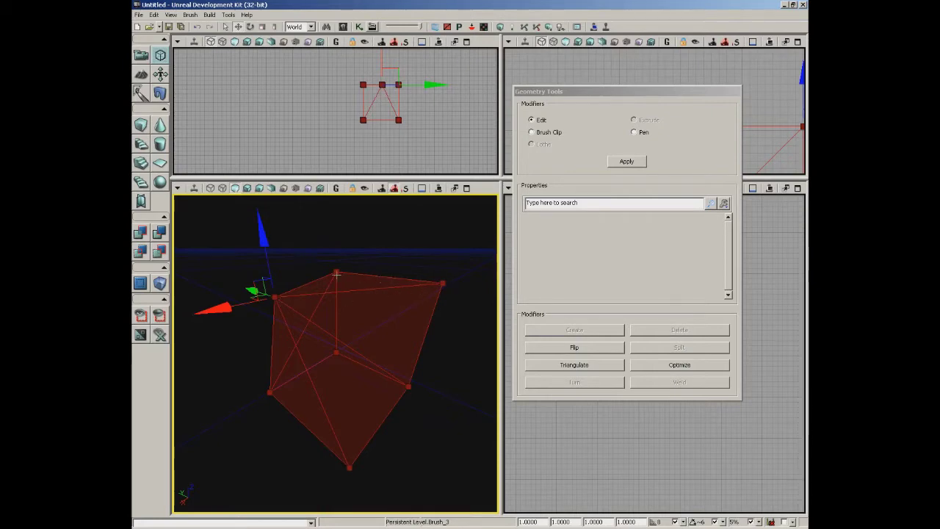
# Rebuild the brush as a default cube and pull one bottom edge outward along Y to slope the side face.
pyautogui.click(141, 130)
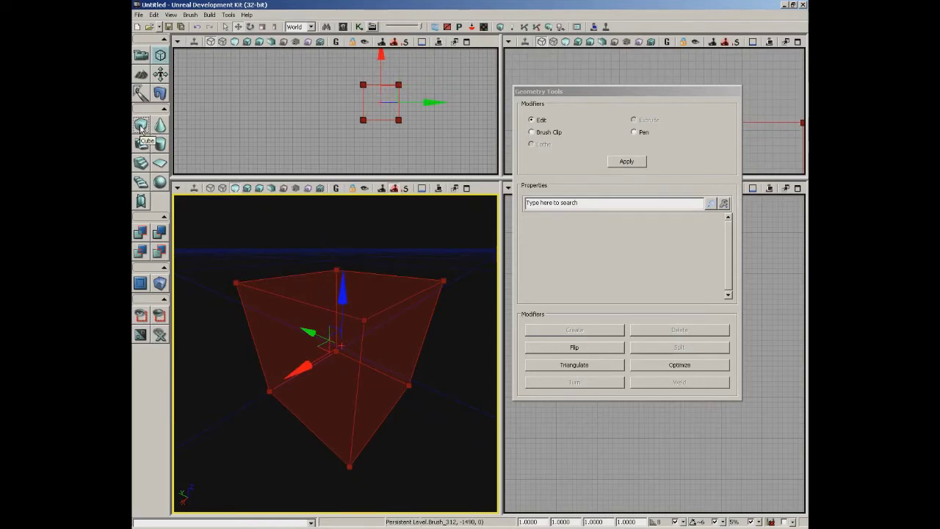
pyautogui.moveTo(252, 277); pyautogui.dragTo(285, 252)
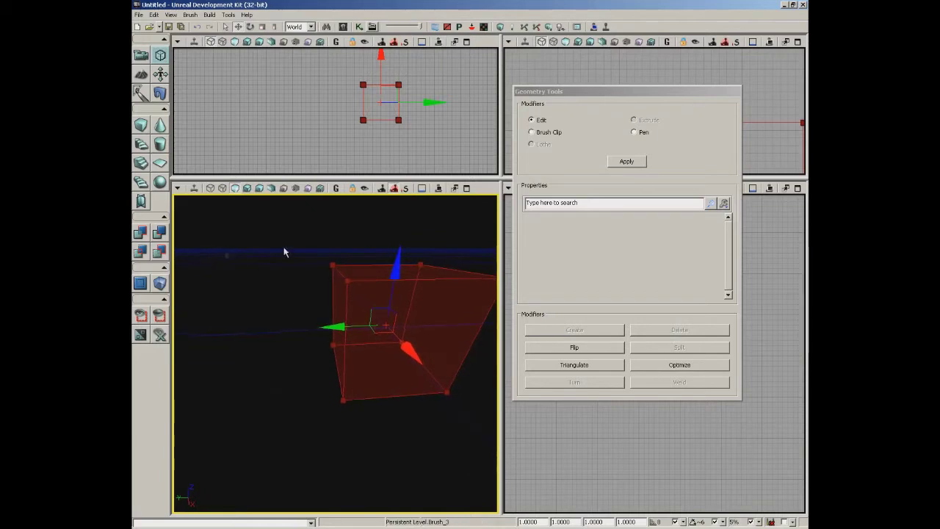
pyautogui.click(336, 366)
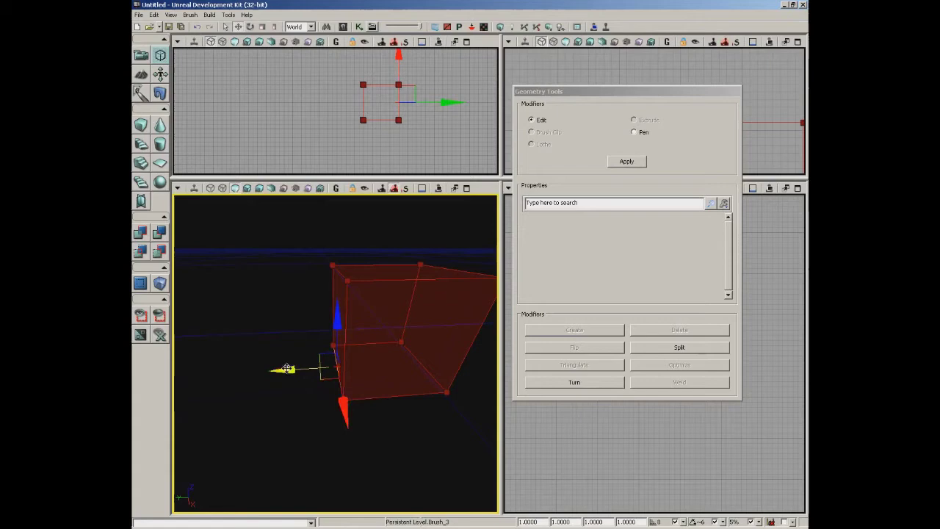
pyautogui.moveTo(288, 371); pyautogui.dragTo(187, 374)
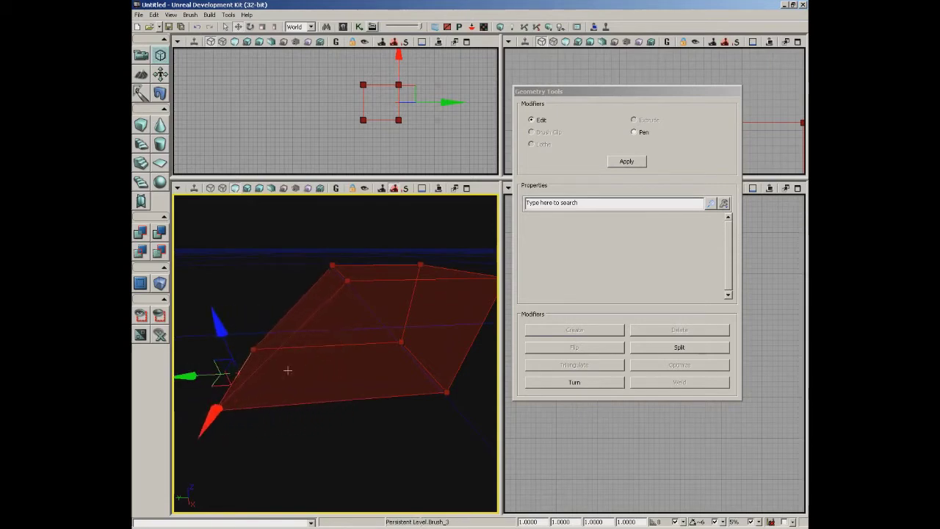
# Try moving the sloped side face along the world axes, undoing each move.
pyautogui.click(292, 318)
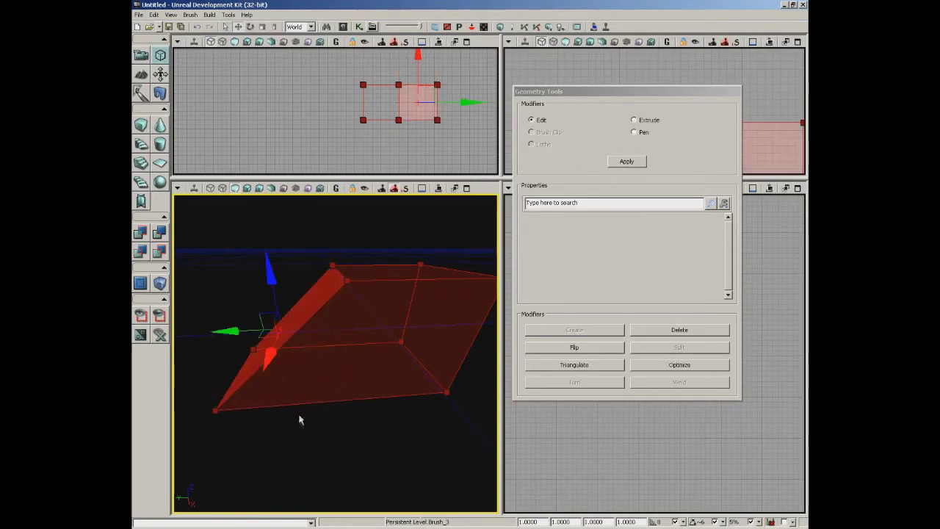
pyautogui.moveTo(332, 462)
pyautogui.mouseDown()
pyautogui.moveTo(300, 426)
pyautogui.moveTo(272, 424)
pyautogui.mouseUp()
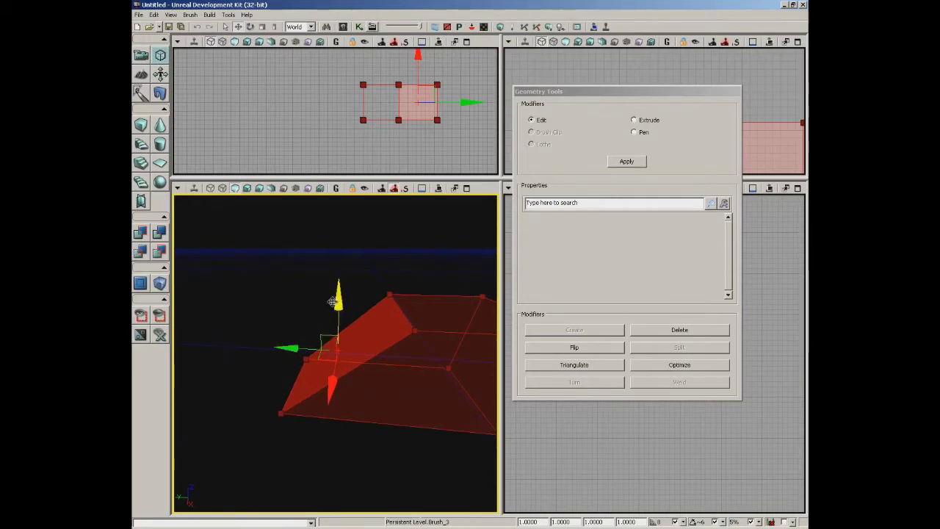
pyautogui.moveTo(336, 299); pyautogui.dragTo(335, 257)
pyautogui.hotkey('ctrl', 'z')
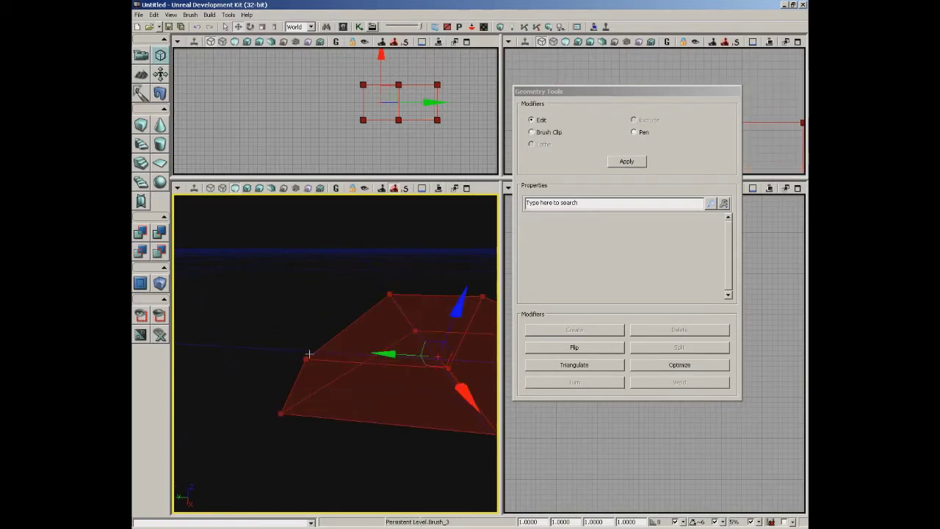
pyautogui.click(359, 349)
pyautogui.moveTo(297, 351)
pyautogui.mouseDown()
pyautogui.moveTo(283, 350)
pyautogui.moveTo(292, 351)
pyautogui.mouseUp()
pyautogui.hotkey('ctrl', 'z')
pyautogui.click(352, 354)
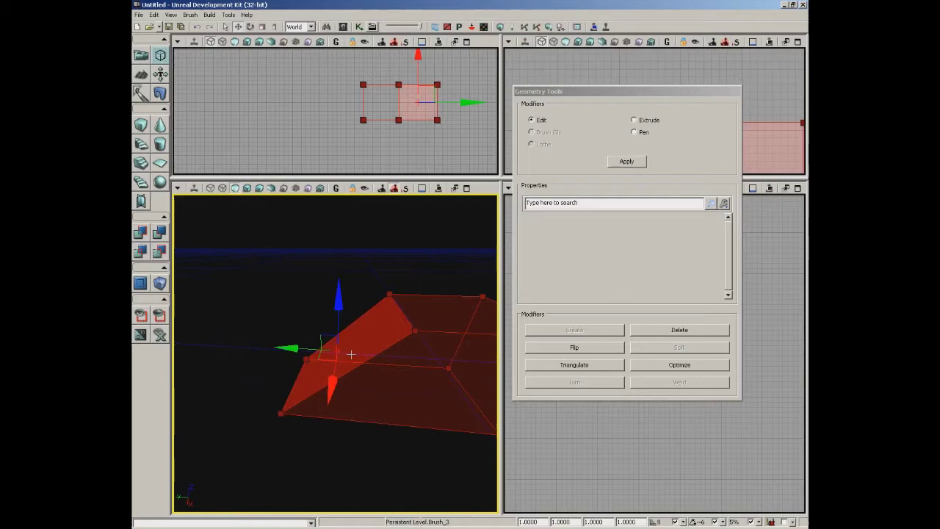
pyautogui.moveTo(254, 382)
pyautogui.mouseDown()
pyautogui.moveTo(351, 384)
pyautogui.moveTo(302, 392)
pyautogui.moveTo(354, 393)
pyautogui.moveTo(345, 384)
pyautogui.mouseUp()
pyautogui.hotkey('ctrl', 'z')
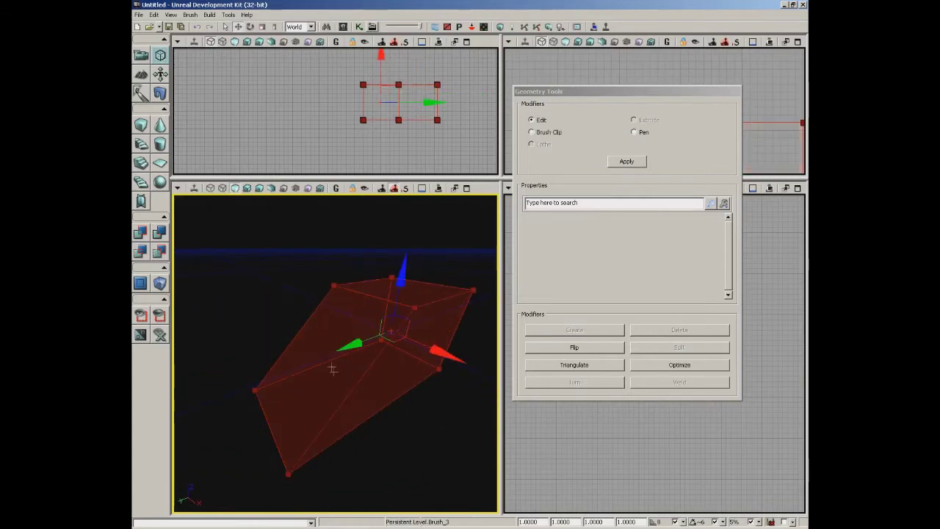
# Select the sloped side face and switch the transform coordinate system to Local.
pyautogui.click(321, 343)
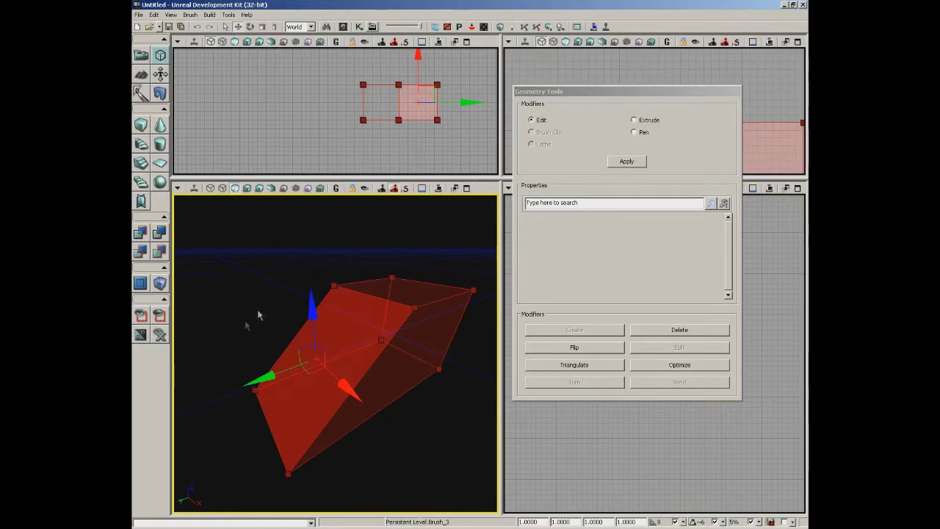
pyautogui.click(310, 27)
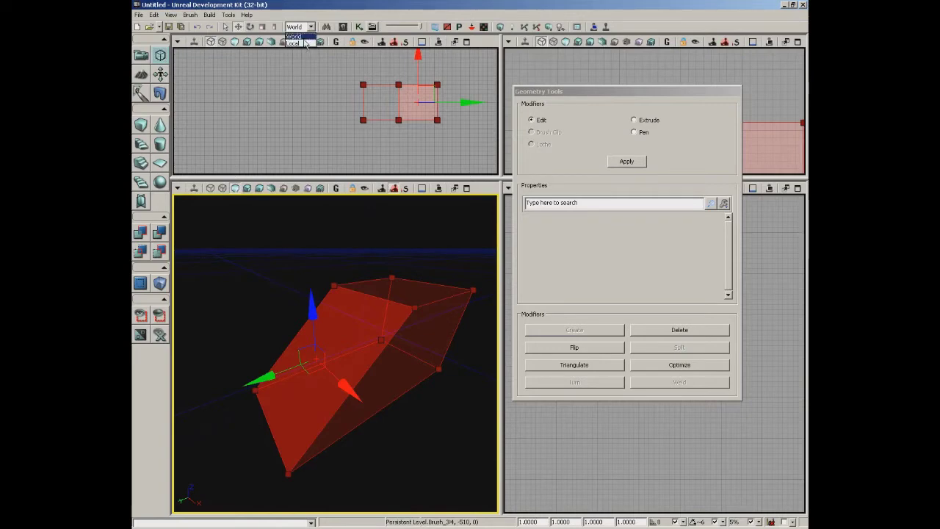
pyautogui.click(297, 42)
pyautogui.moveTo(273, 243)
pyautogui.mouseDown()
pyautogui.moveTo(310, 257)
pyautogui.moveTo(273, 265)
pyautogui.moveTo(262, 230)
pyautogui.moveTo(266, 252)
pyautogui.mouseUp()
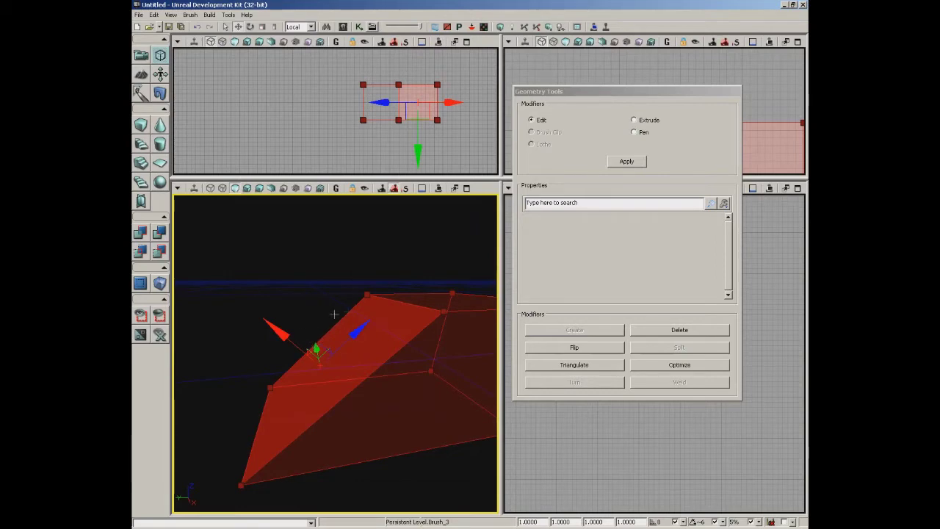
pyautogui.moveTo(316, 292); pyautogui.dragTo(300, 290, button='right')
pyautogui.moveTo(238, 283); pyautogui.dragTo(294, 237)
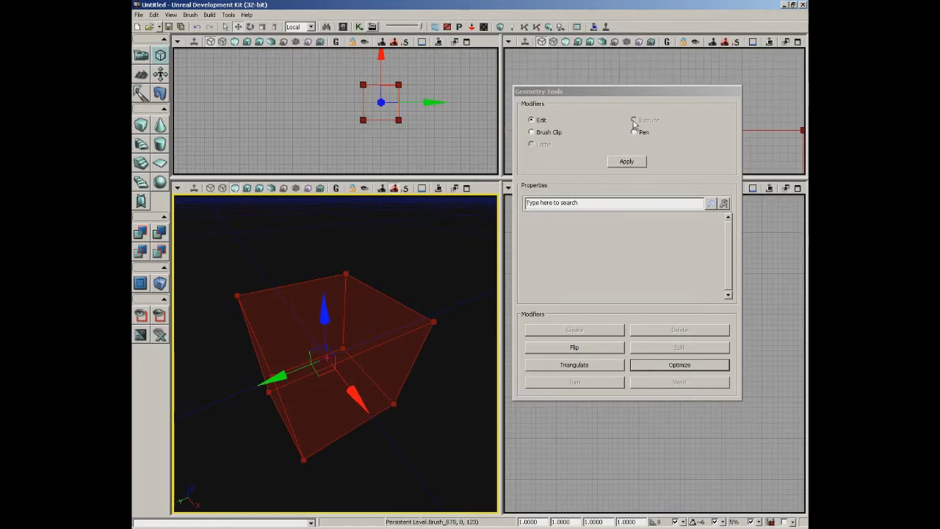
# Select the cube's top face and activate the Extrude modifier, checking its Length and Segments settings.
pyautogui.click(362, 302)
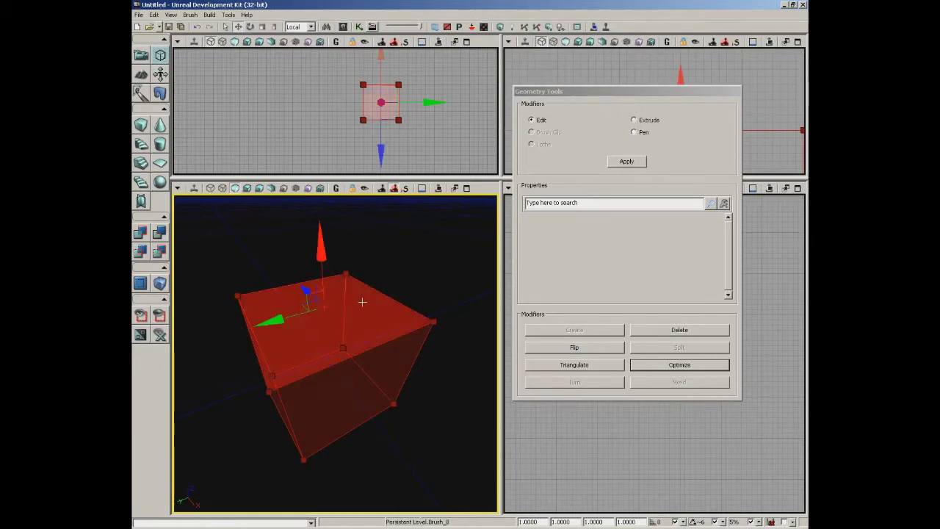
pyautogui.click(372, 375)
pyautogui.click(316, 327)
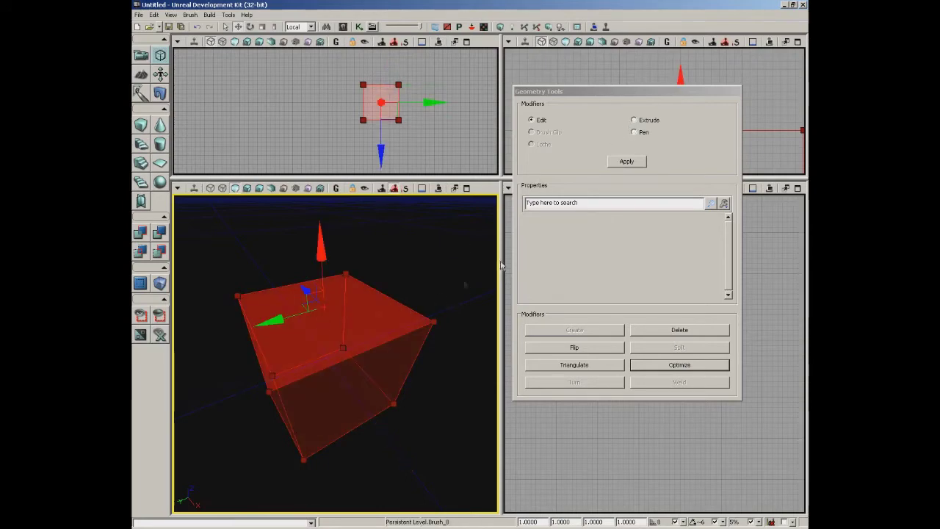
pyautogui.click(634, 121)
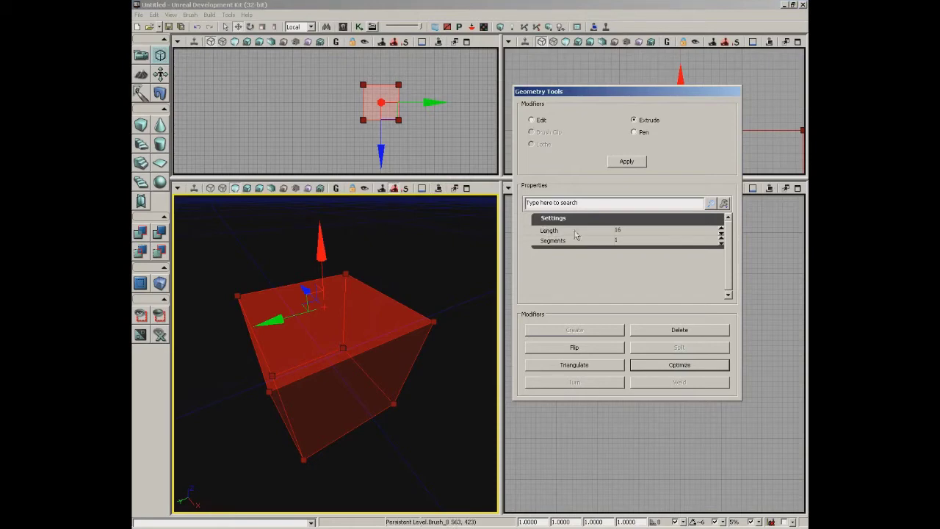
pyautogui.click(618, 232)
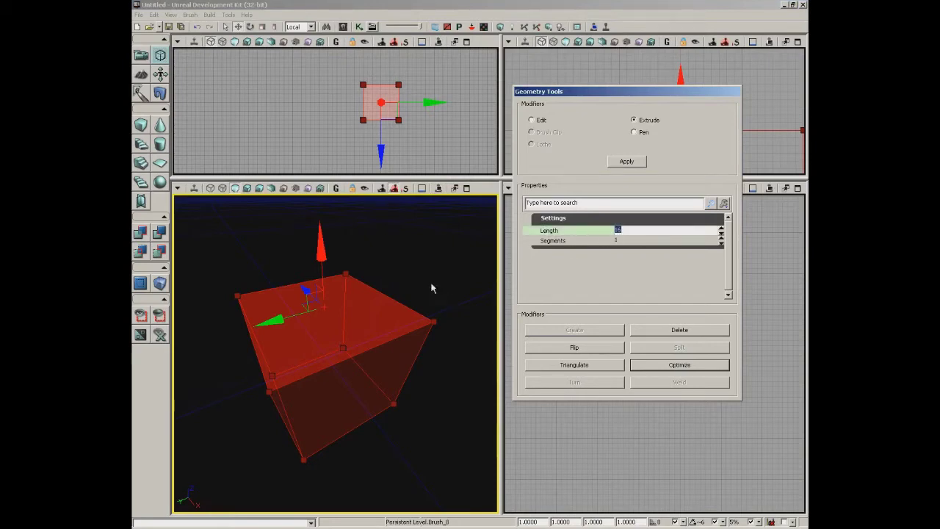
pyautogui.click(610, 242)
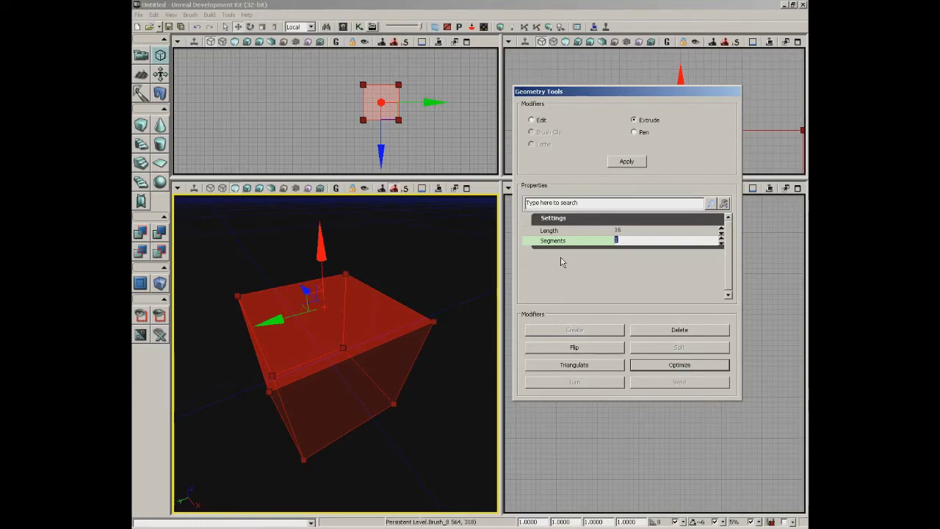
# Set the extrusion length to 10 and the segments to 10.
pyautogui.click(629, 232)
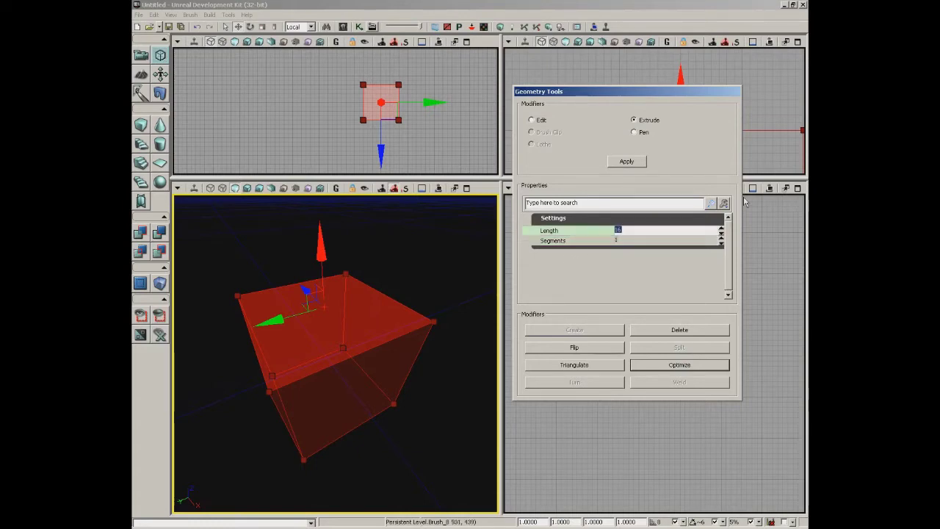
pyautogui.write('10')
pyautogui.press('Tab')
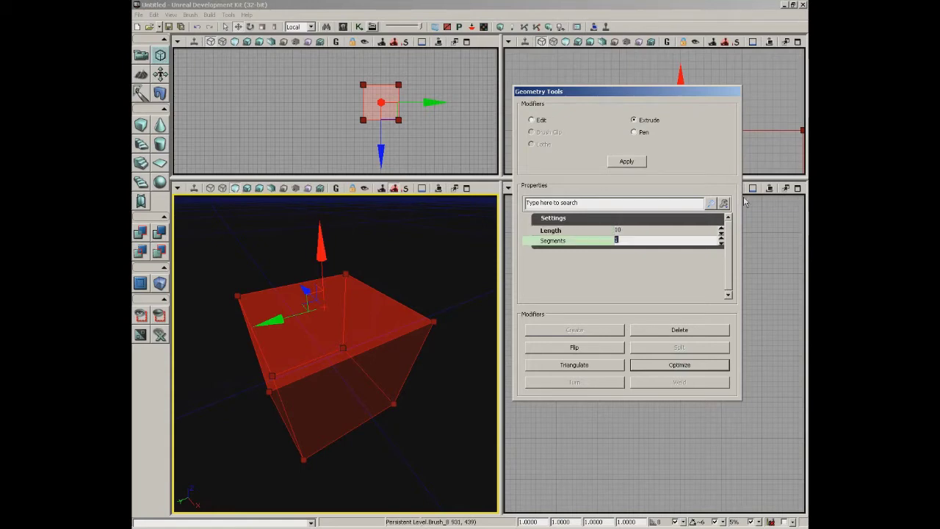
pyautogui.write('10')
# Extrude the top face with a length of 32 and 3 segments.
pyautogui.click(637, 231)
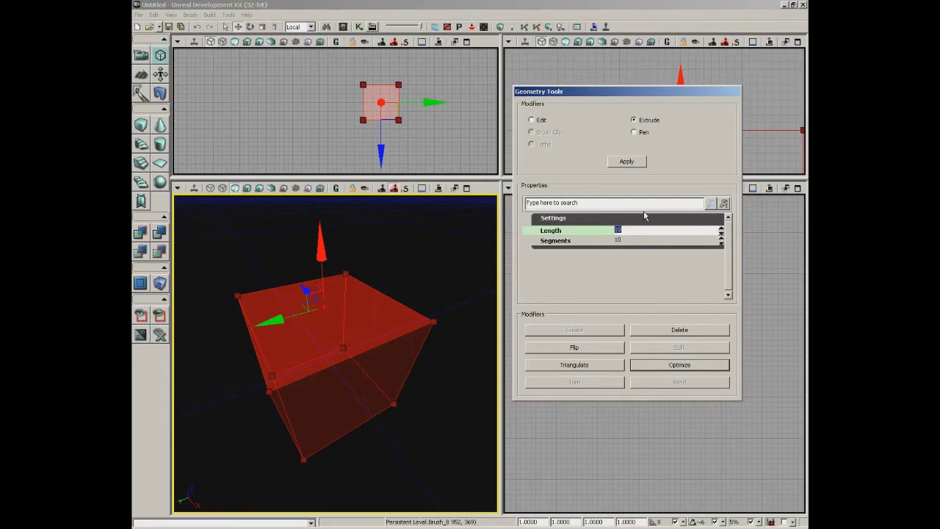
pyautogui.write('32')
pyautogui.press('Tab')
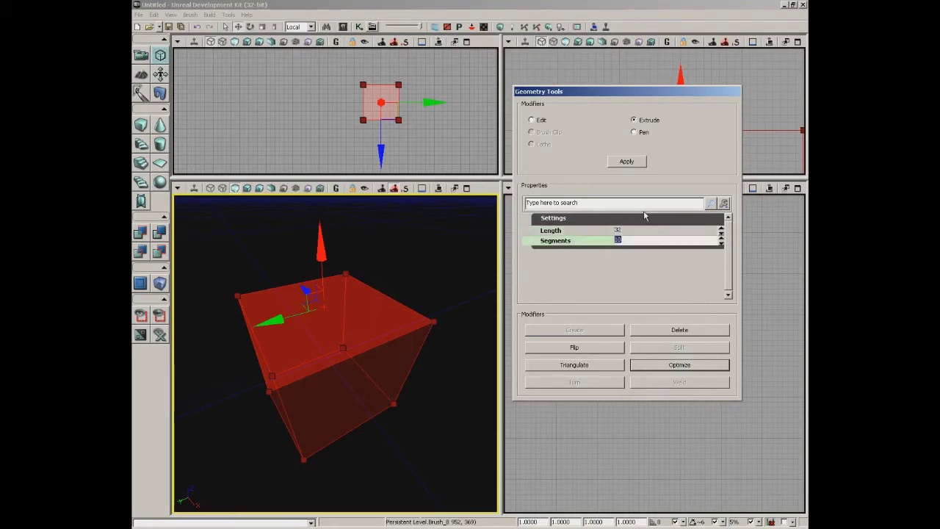
pyautogui.write('8')
pyautogui.click(626, 161)
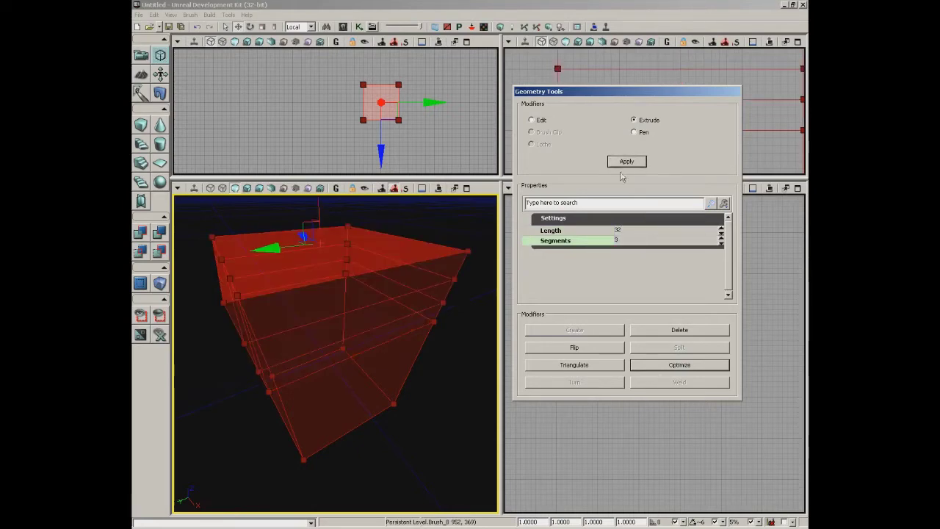
pyautogui.moveTo(455, 349)
pyautogui.mouseDown()
pyautogui.moveTo(456, 292)
pyautogui.moveTo(451, 327)
pyautogui.mouseUp()
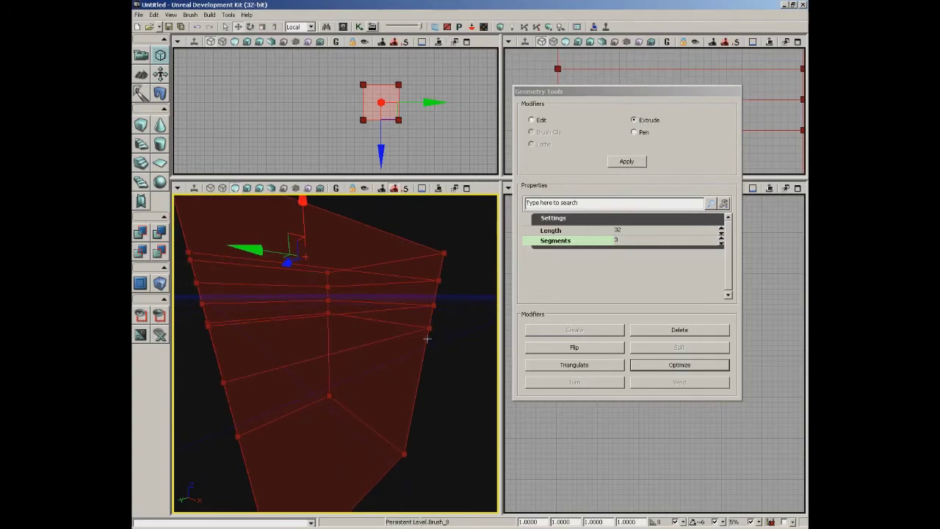
# Inspect the extruded segments by selecting their individual side faces and viewing them from another angle.
pyautogui.click(416, 317)
pyautogui.click(418, 296)
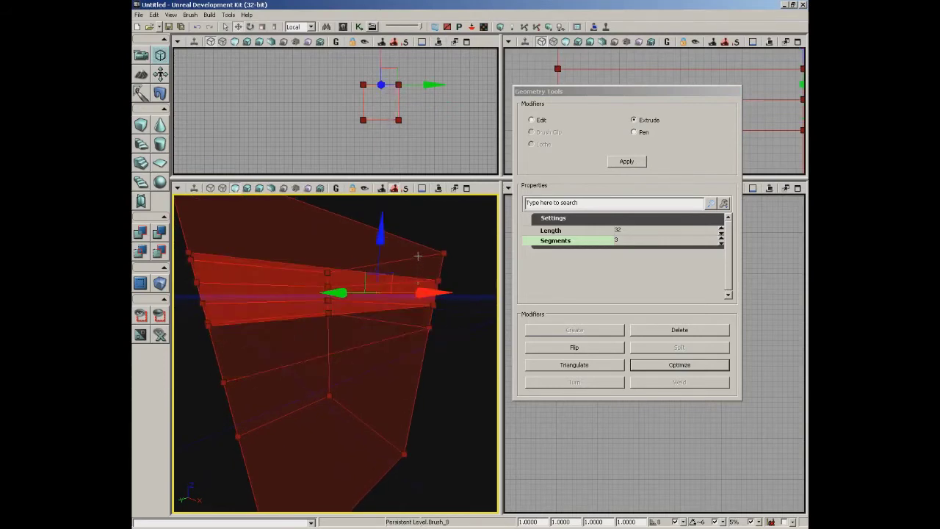
pyautogui.click(418, 258)
pyautogui.click(415, 319)
pyautogui.click(416, 294)
pyautogui.click(416, 260)
pyautogui.moveTo(472, 313); pyautogui.dragTo(450, 318)
pyautogui.moveTo(449, 318); pyautogui.dragTo(447, 312, button='right')
pyautogui.moveTo(455, 334)
pyautogui.mouseDown()
pyautogui.moveTo(452, 291)
pyautogui.moveTo(461, 300)
pyautogui.mouseUp()
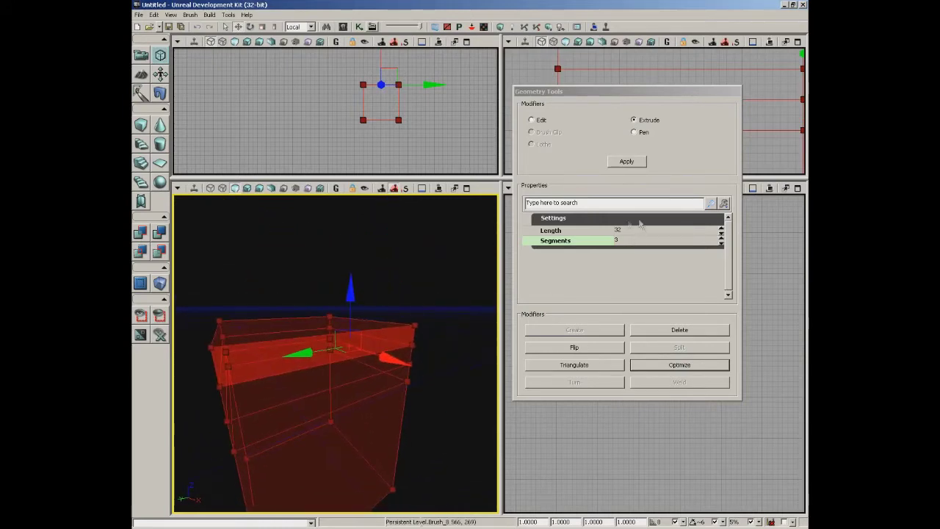
# Extrude the large side face below the thin segments outward in two sections along its local axis.
pyautogui.moveTo(444, 395)
pyautogui.mouseDown()
pyautogui.moveTo(498, 401)
pyautogui.moveTo(438, 401)
pyautogui.moveTo(443, 390)
pyautogui.moveTo(448, 484)
pyautogui.mouseUp()
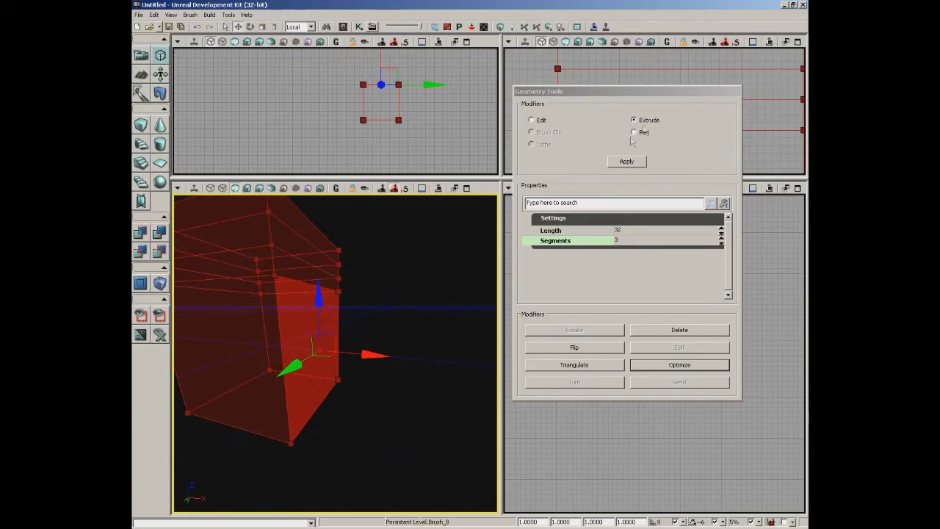
pyautogui.moveTo(371, 354)
pyautogui.mouseDown()
pyautogui.moveTo(443, 350)
pyautogui.moveTo(343, 340)
pyautogui.mouseUp()
pyautogui.moveTo(402, 337); pyautogui.dragTo(460, 341)
pyautogui.moveTo(386, 334); pyautogui.dragTo(375, 235, button='middle')
pyautogui.moveTo(375, 235); pyautogui.dragTo(382, 360, button='right')
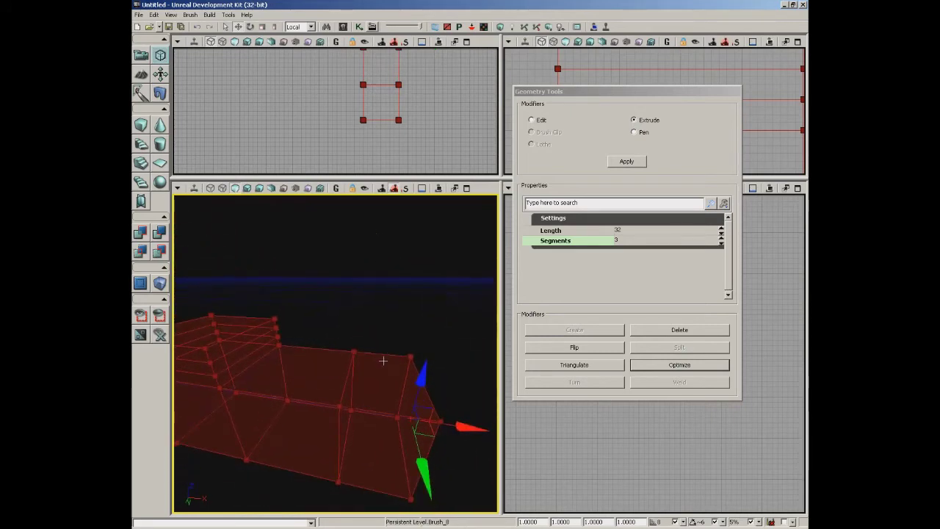
# Extrude the upper face of the outermost section upward in two sections.
pyautogui.click(383, 371)
pyautogui.moveTo(413, 317)
pyautogui.mouseDown()
pyautogui.moveTo(425, 322)
pyautogui.moveTo(418, 307)
pyautogui.mouseUp()
pyautogui.moveTo(371, 291); pyautogui.dragTo(371, 219)
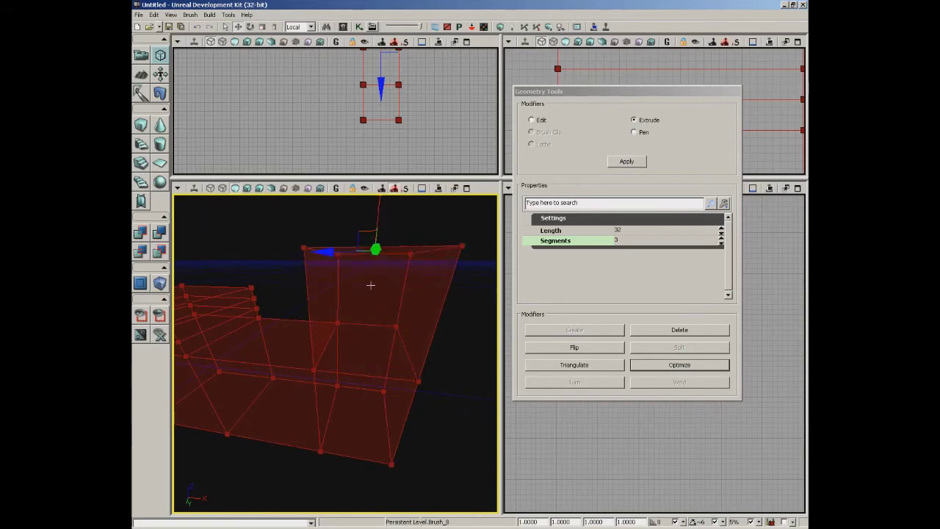
pyautogui.moveTo(372, 289); pyautogui.dragTo(362, 252, button='middle')
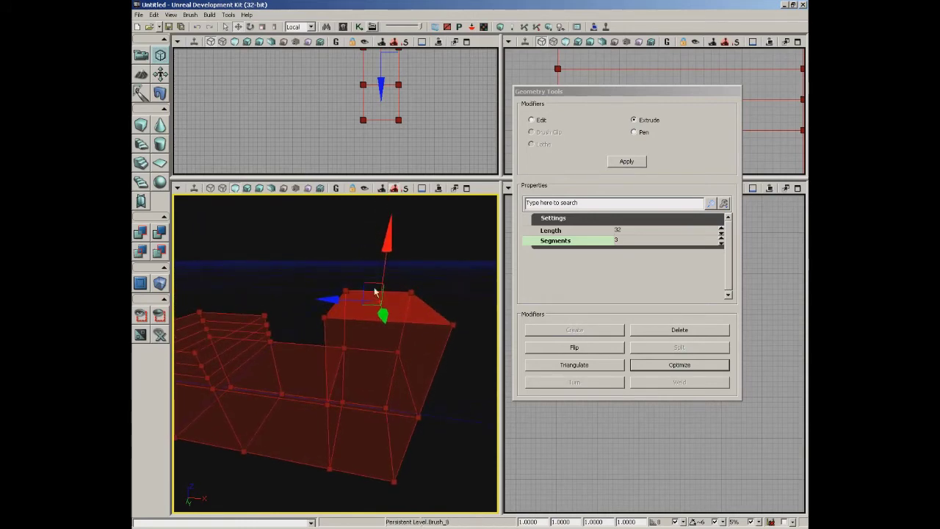
pyautogui.moveTo(386, 242); pyautogui.dragTo(387, 212)
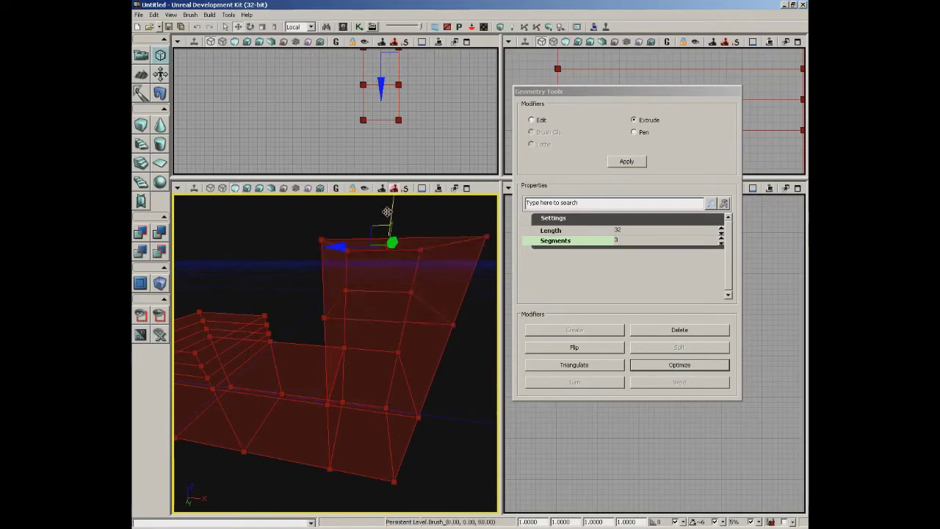
# Extrude the inner side face of the raised column's highest section back toward the original cube.
pyautogui.moveTo(390, 287)
pyautogui.mouseDown()
pyautogui.moveTo(392, 369)
pyautogui.moveTo(308, 368)
pyautogui.mouseUp()
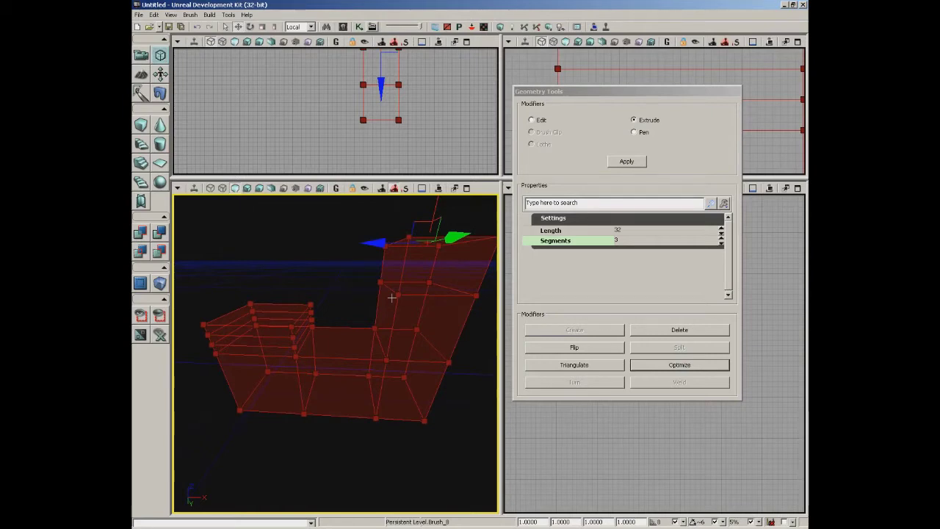
pyautogui.click(393, 266)
pyautogui.moveTo(336, 266); pyautogui.dragTo(273, 265)
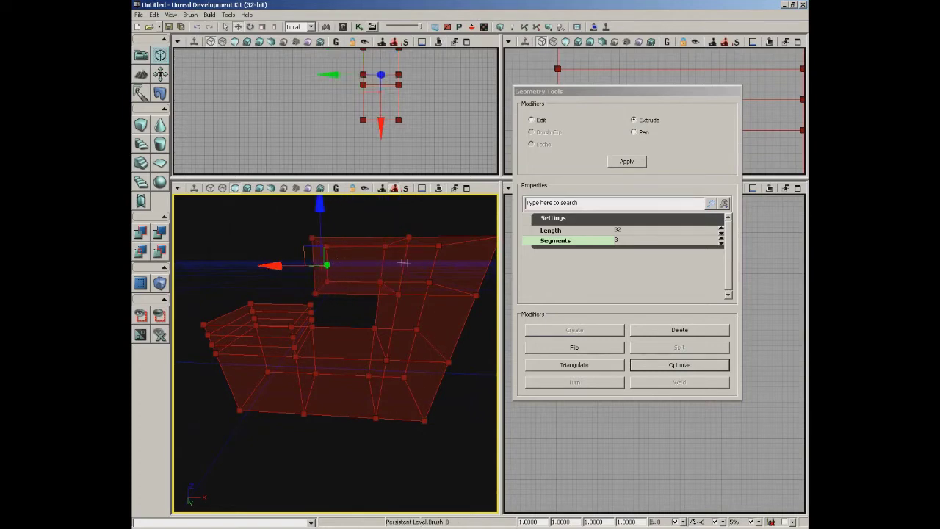
pyautogui.moveTo(416, 269); pyautogui.dragTo(418, 250, button='middle')
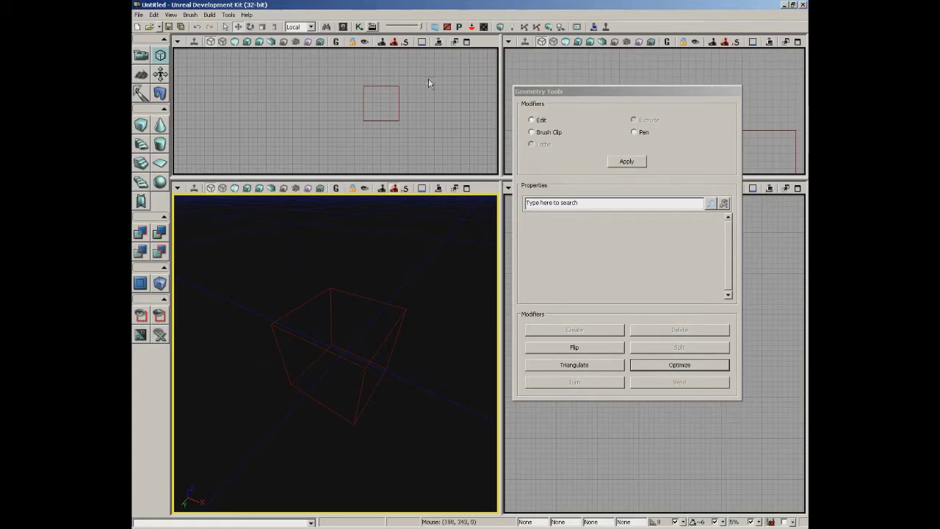
# Select the red builder brush and move it well away from the blue additive cube.
pyautogui.click(399, 103)
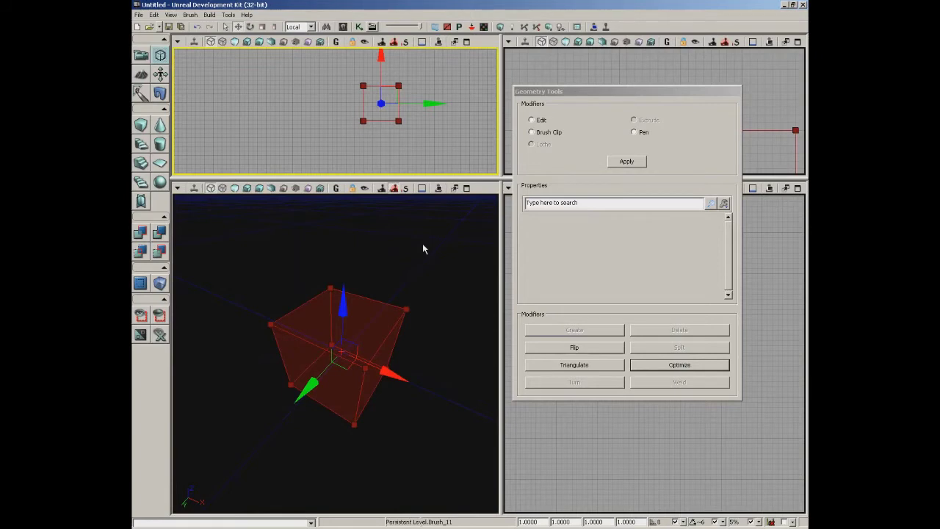
pyautogui.moveTo(437, 237); pyautogui.dragTo(437, 245)
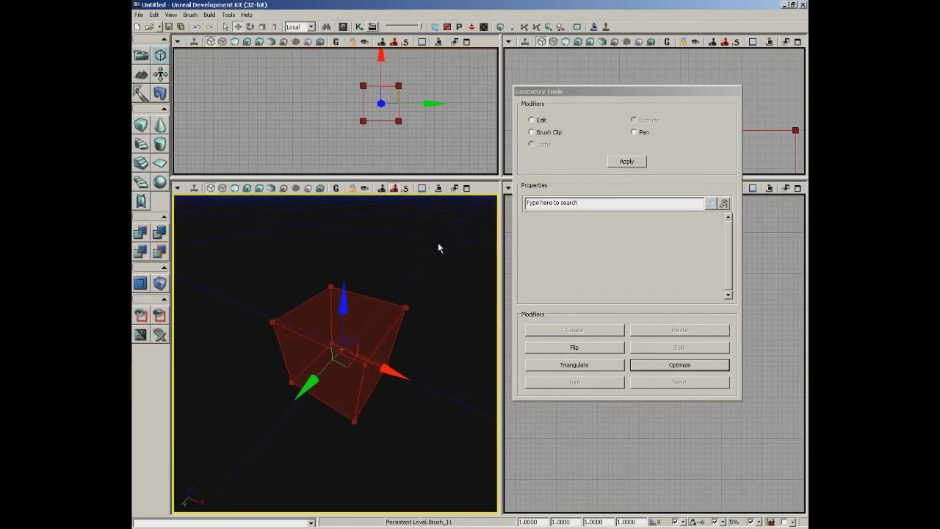
pyautogui.moveTo(409, 367); pyautogui.dragTo(144, 259)
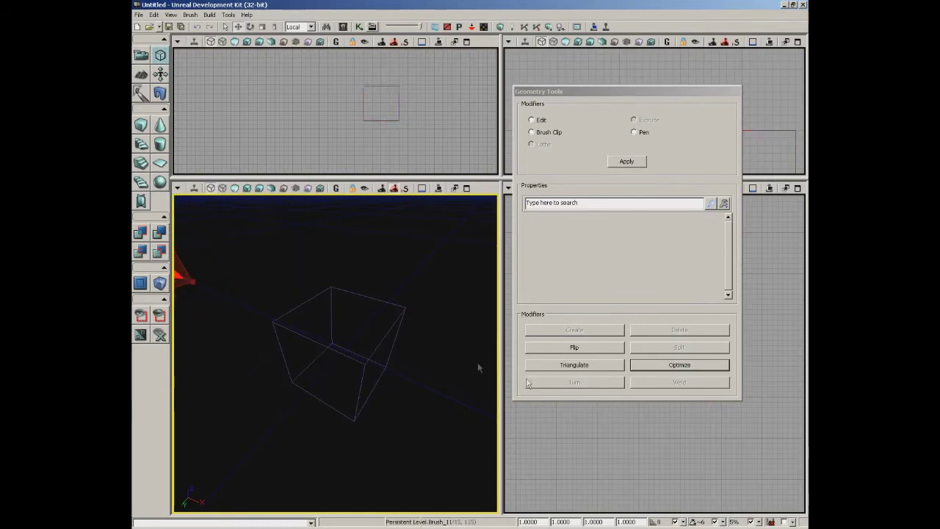
# Select the blue additive cube brush and activate the Brush Clip modifier.
pyautogui.click(399, 317)
pyautogui.moveTo(443, 331); pyautogui.dragTo(444, 269)
pyautogui.moveTo(444, 270); pyautogui.dragTo(442, 348, button='right')
pyautogui.click(532, 133)
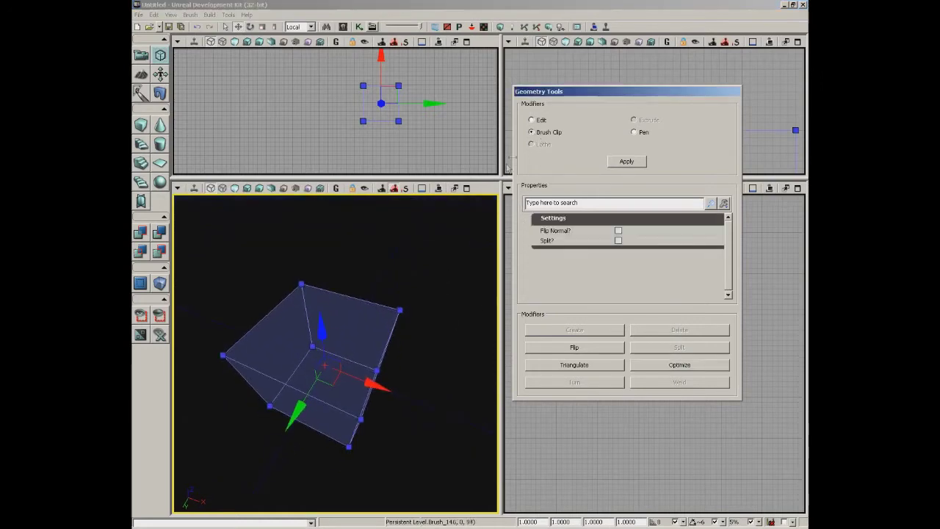
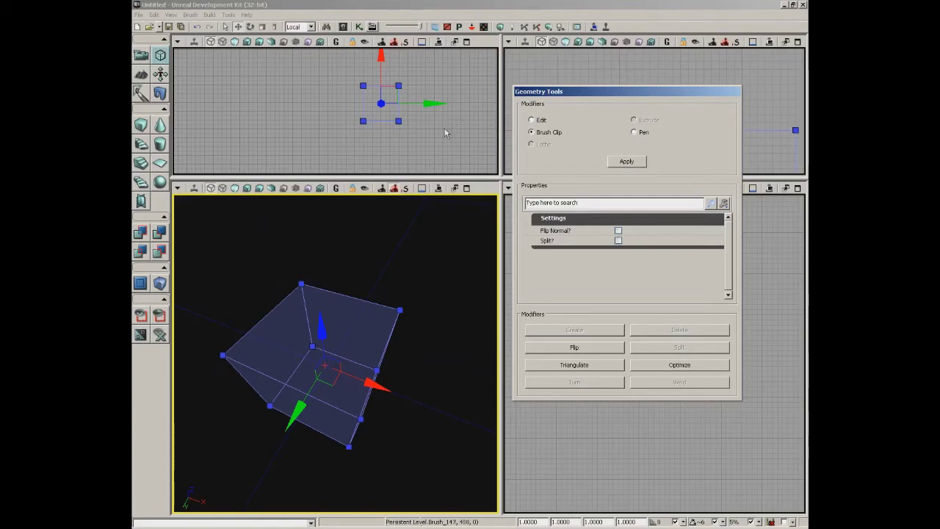
# Enlarge the top orthographic viewport around the cube and set the drag grid snap to 32.
pyautogui.click(456, 178)
pyautogui.moveTo(456, 178); pyautogui.dragTo(455, 329)
pyautogui.moveTo(446, 217)
pyautogui.mouseDown()
pyautogui.moveTo(410, 229)
pyautogui.moveTo(406, 284)
pyautogui.moveTo(359, 214)
pyautogui.moveTo(369, 218)
pyautogui.mouseUp()
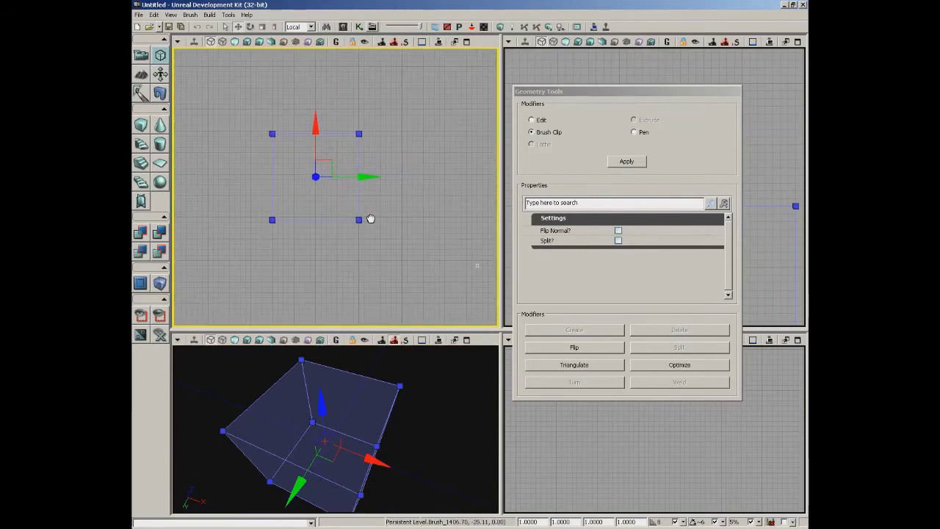
pyautogui.scroll(2, 425, 151)
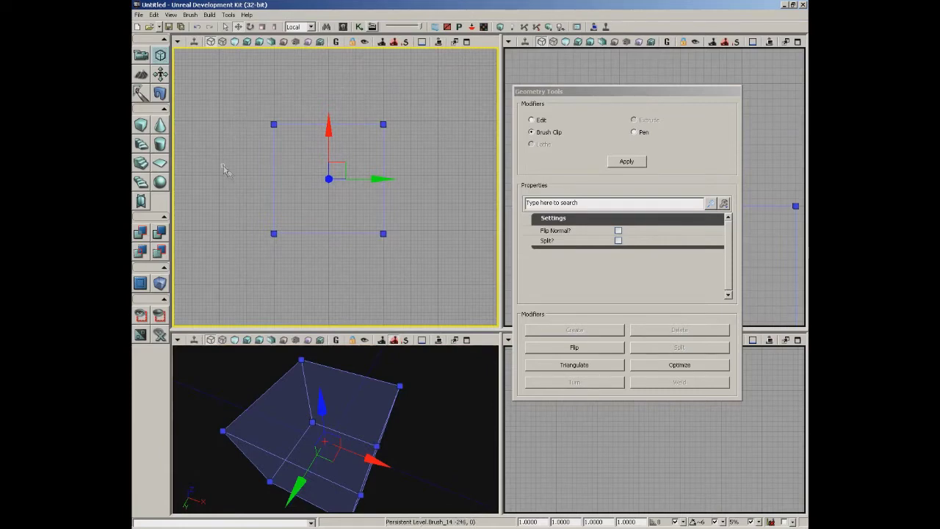
pyautogui.click(682, 522)
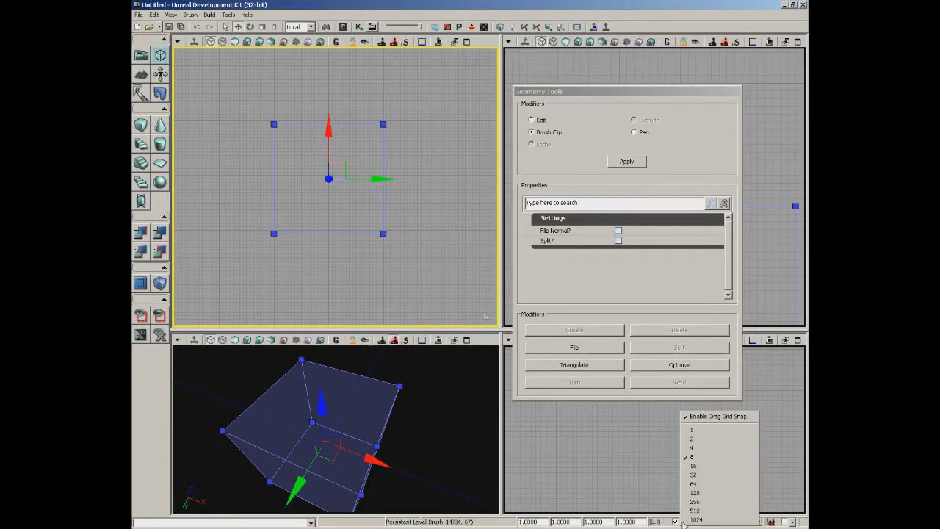
pyautogui.click(693, 485)
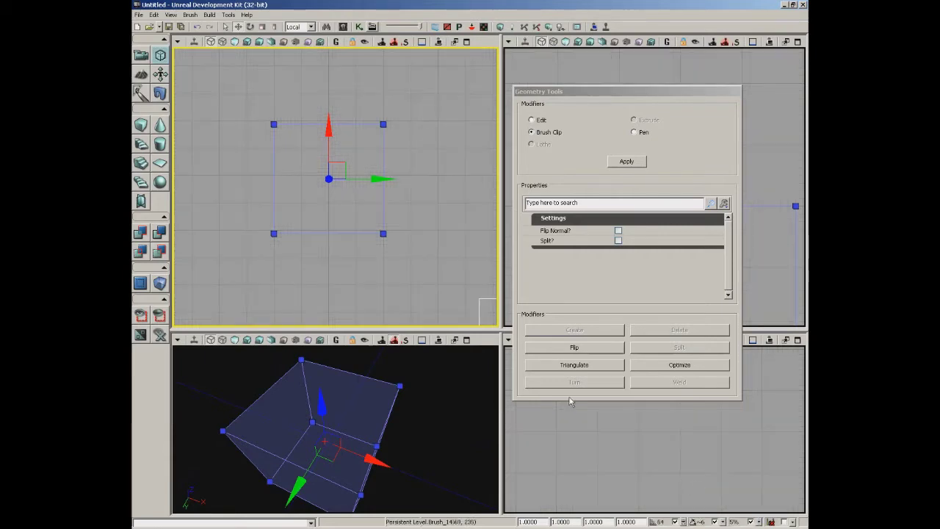
pyautogui.click(683, 522)
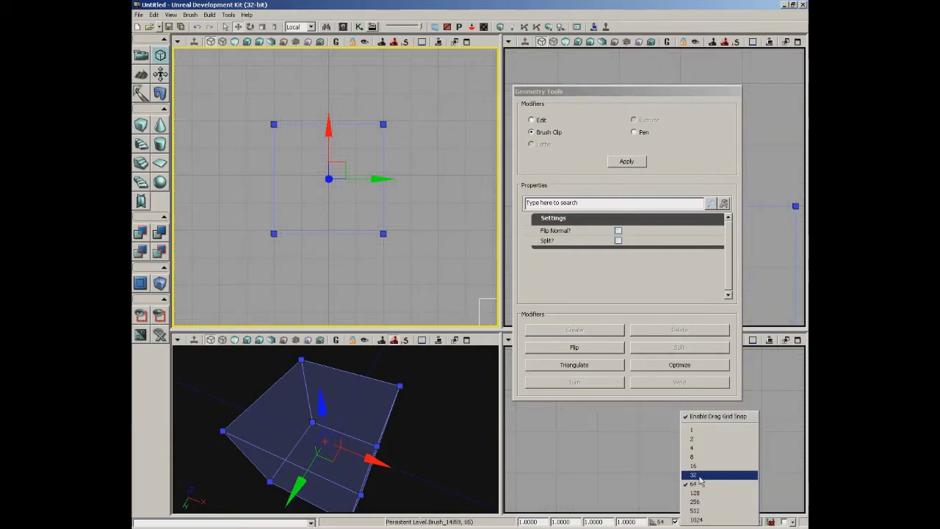
pyautogui.click(693, 476)
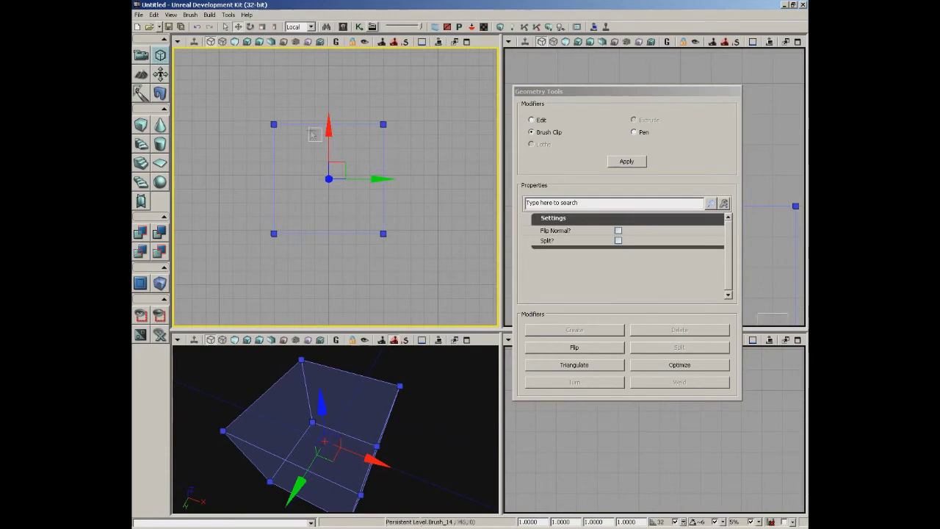
# Place two clip points diagonally across the cube in the top view and apply the brush clip to the selected cube.
pyautogui.click(289, 97)
pyautogui.moveTo(289, 97)
pyautogui.mouseDown()
pyautogui.moveTo(295, 103)
pyautogui.moveTo(287, 96)
pyautogui.mouseUp()
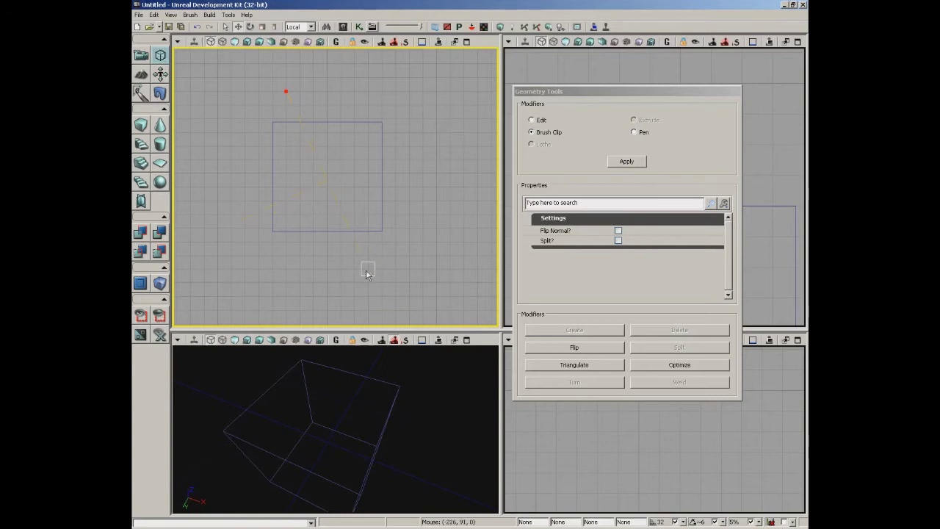
pyautogui.keyDown('ctrl'); pyautogui.rightClick(367, 269); pyautogui.keyUp('ctrl')
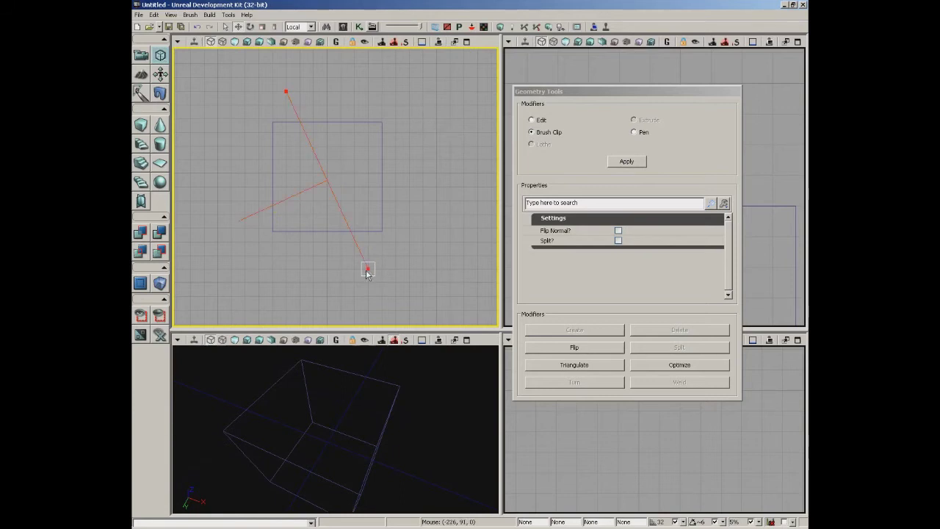
pyautogui.click(381, 147)
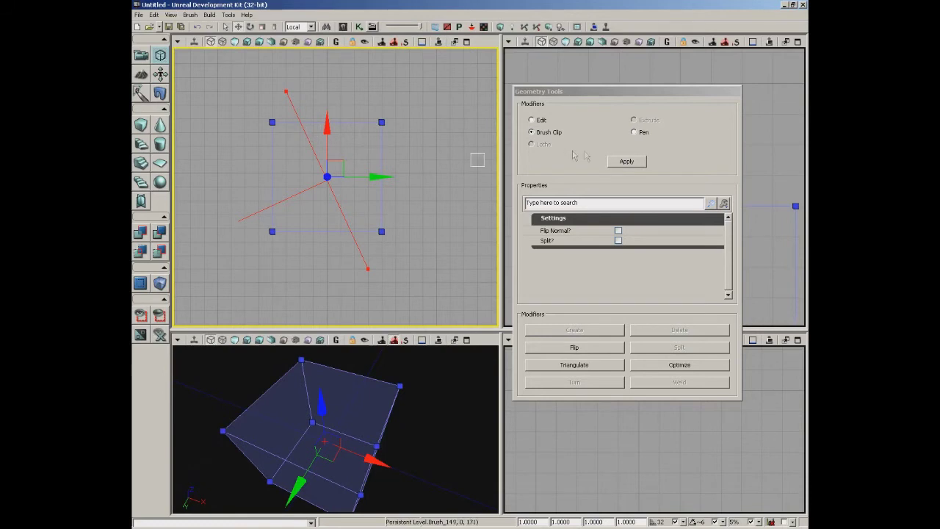
pyautogui.click(627, 163)
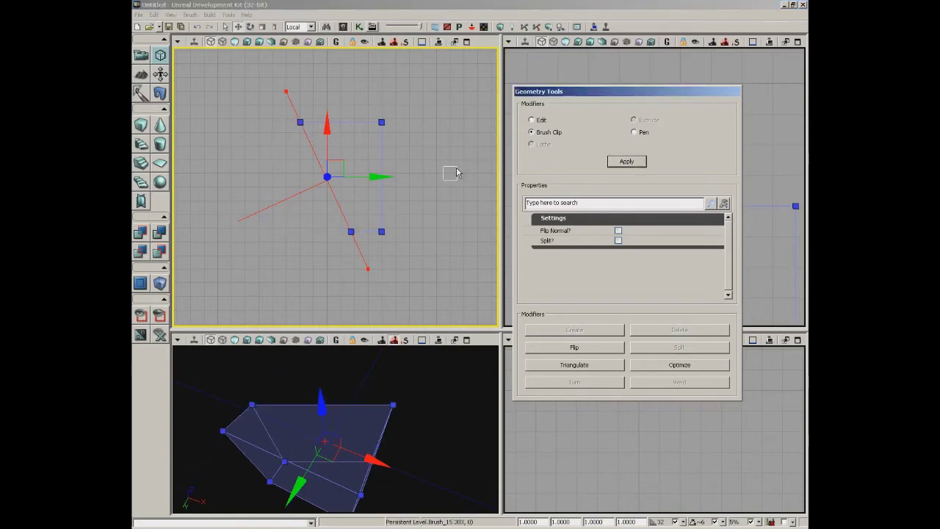
# Delete the clipped brush, and clear the clip line by switching to the Edit modifier and back to Brush Clip.
pyautogui.click(439, 136)
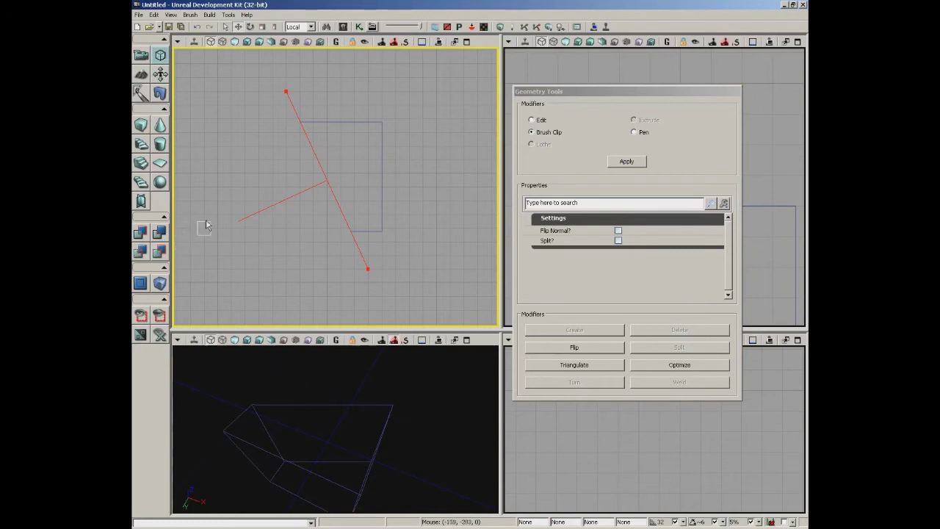
pyautogui.moveTo(417, 162); pyautogui.dragTo(424, 176)
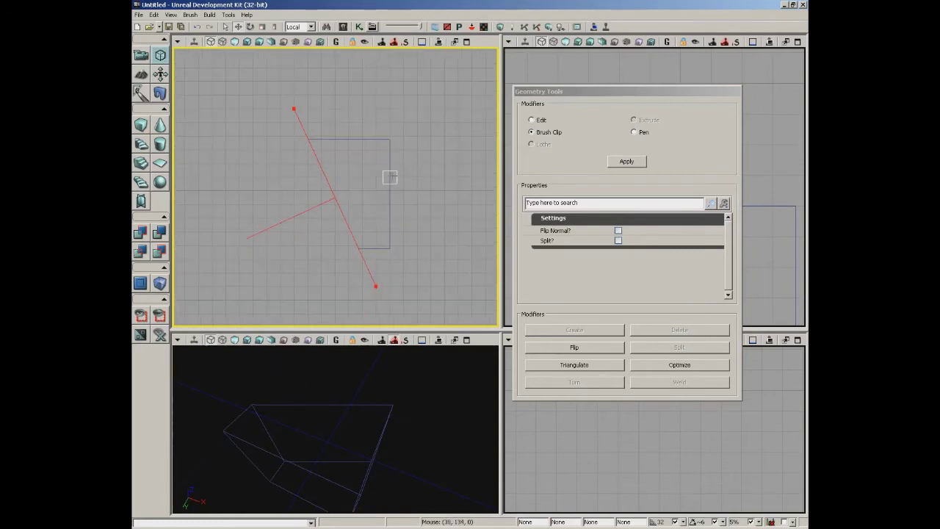
pyautogui.click(390, 177)
pyautogui.press('Delete')
pyautogui.scroll(-7, 403, 176)
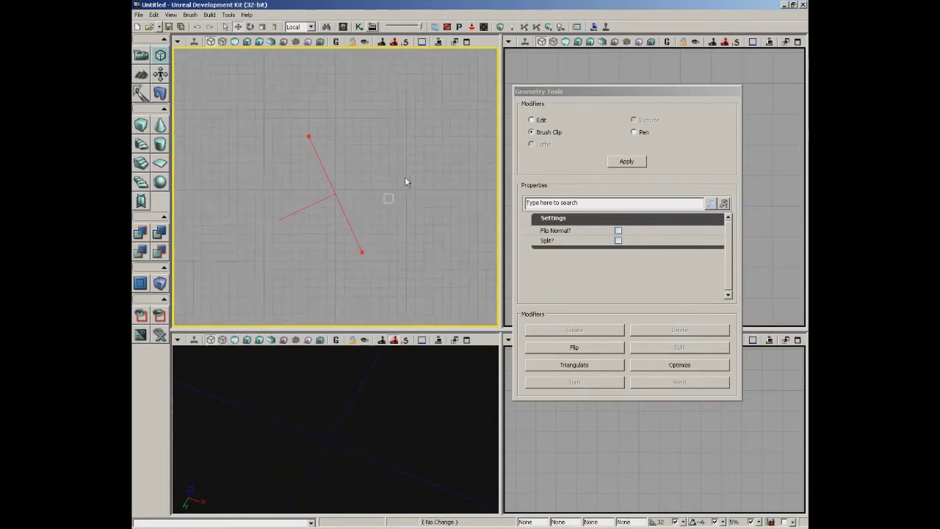
pyautogui.click(541, 120)
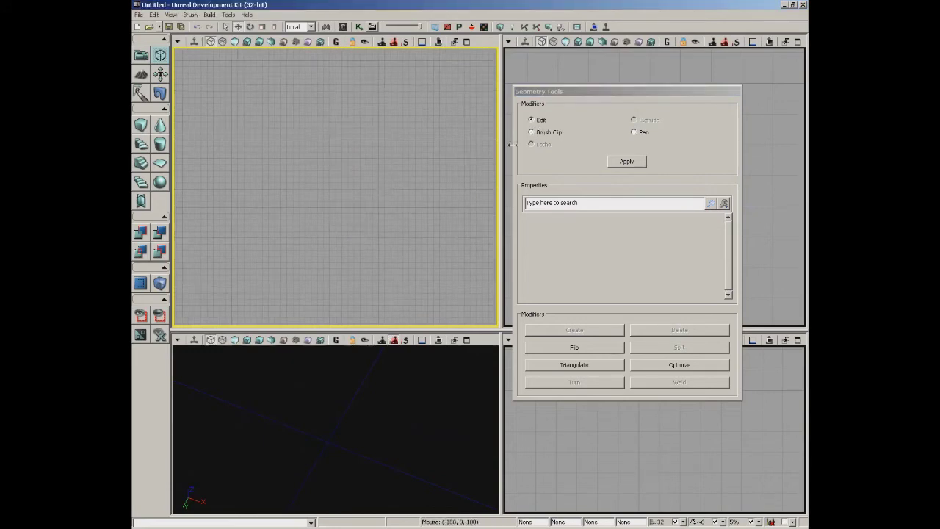
pyautogui.click(535, 133)
# Select the red builder brush in the top view and move it off the new additive cube.
pyautogui.moveTo(360, 209)
pyautogui.mouseDown(button='right')
pyautogui.moveTo(374, 172)
pyautogui.moveTo(321, 174)
pyautogui.mouseUp(button='right')
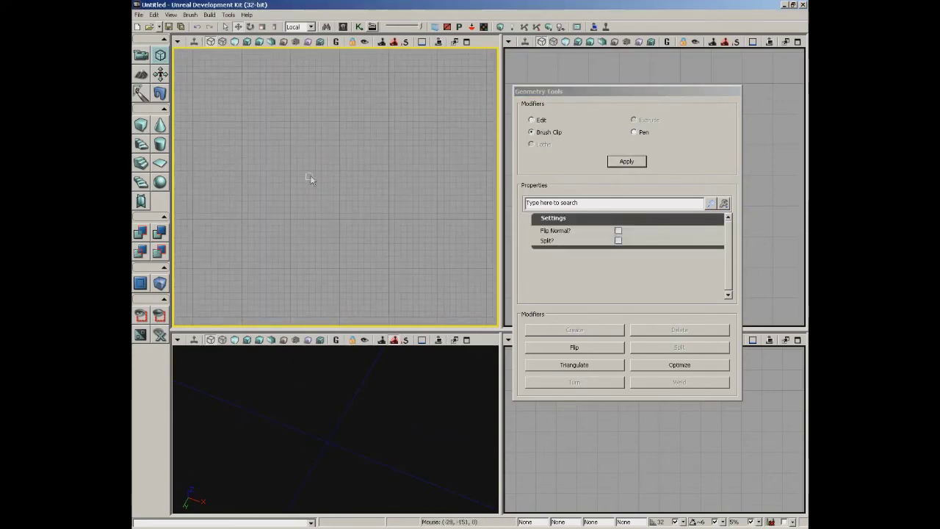
pyautogui.moveTo(456, 171); pyautogui.dragTo(393, 65, button='right')
pyautogui.scroll(-2, 451, 242)
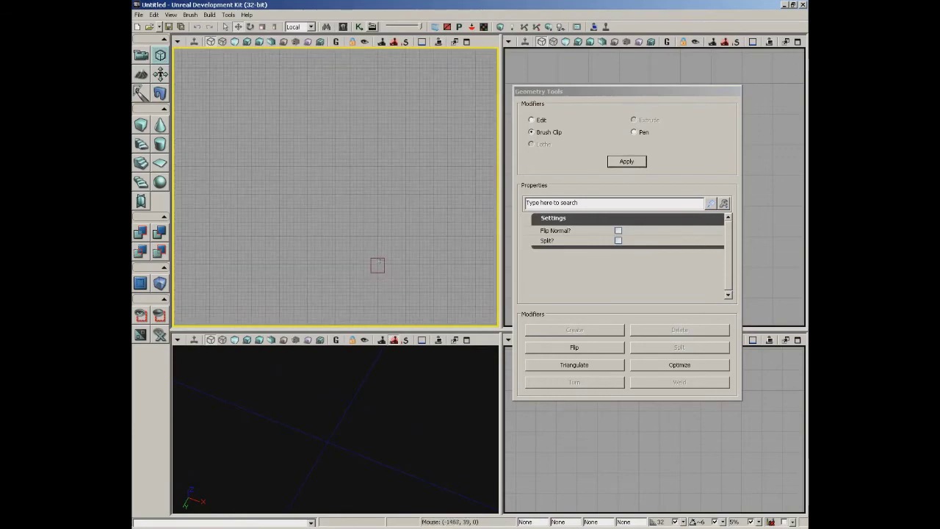
pyautogui.click(381, 259)
pyautogui.moveTo(415, 263); pyautogui.dragTo(370, 186, button='right')
pyautogui.moveTo(370, 187); pyautogui.dragTo(384, 325, button='right')
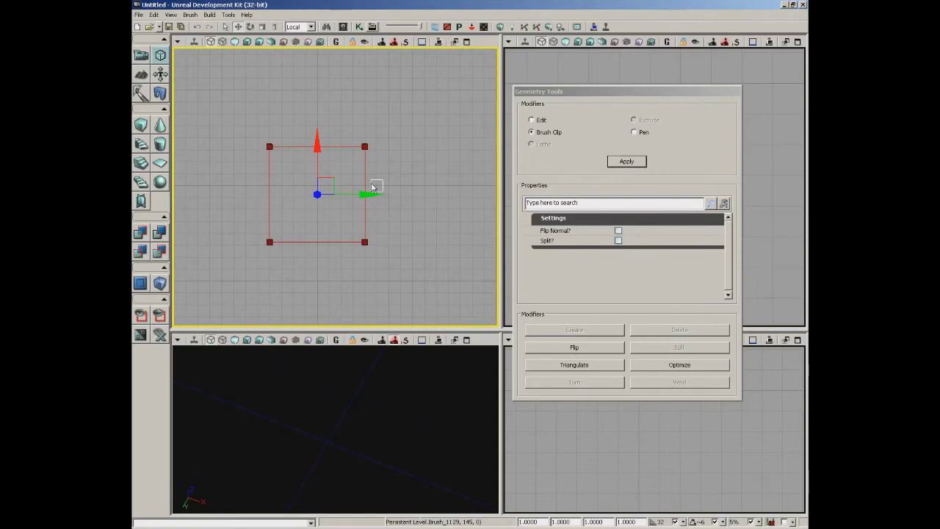
pyautogui.moveTo(329, 177)
pyautogui.mouseDown()
pyautogui.moveTo(172, 162)
pyautogui.moveTo(173, 176)
pyautogui.mouseUp()
# Place a slanted two-point clip line across the new additive cube in the top view and enable Flip Normal.
pyautogui.moveTo(392, 164); pyautogui.dragTo(413, 151, button='right')
pyautogui.scroll(1, 413, 151)
pyautogui.moveTo(414, 154); pyautogui.dragTo(384, 141)
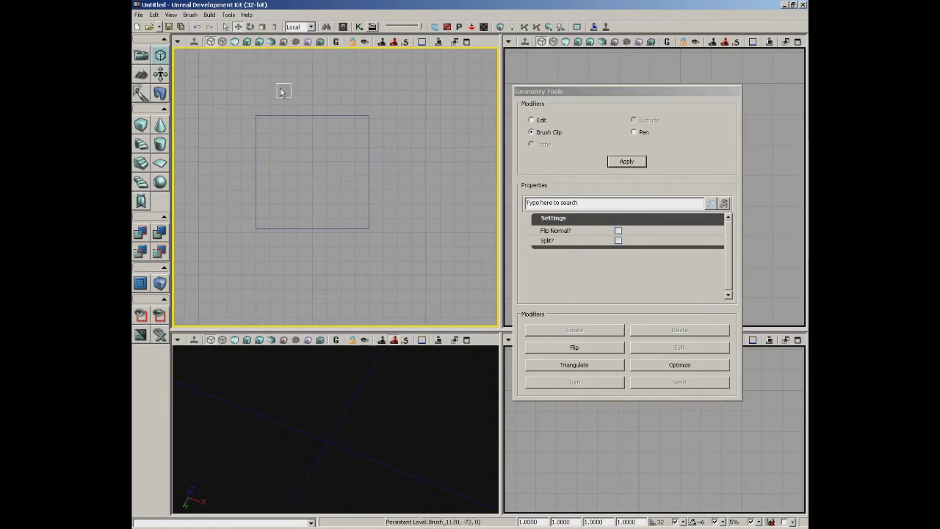
pyautogui.click(313, 263)
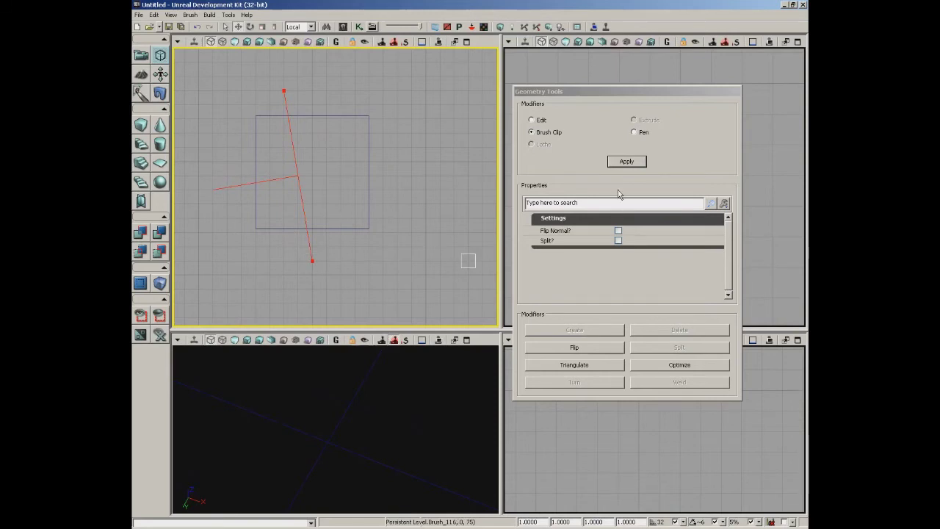
pyautogui.click(619, 232)
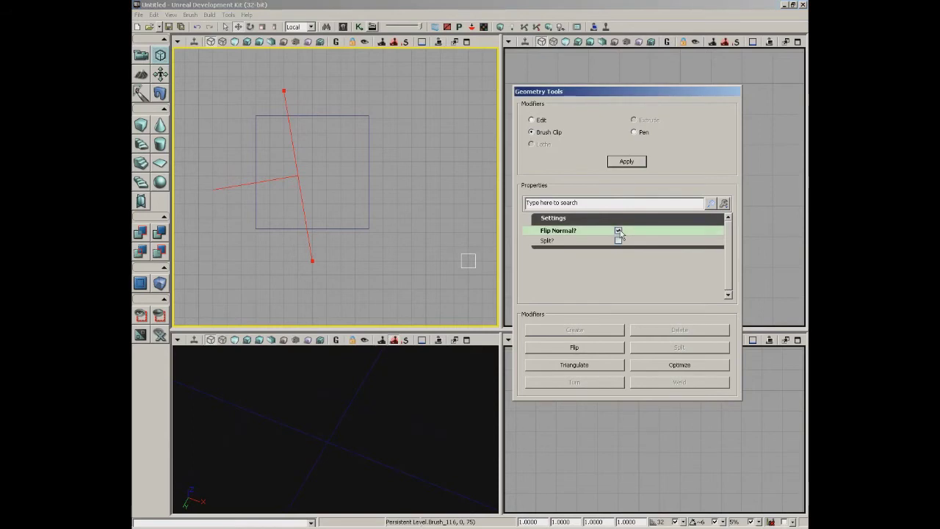
# Select the additive cube in the top view and apply the brush clip with Flip Normal enabled.
pyautogui.click(368, 158)
pyautogui.click(628, 163)
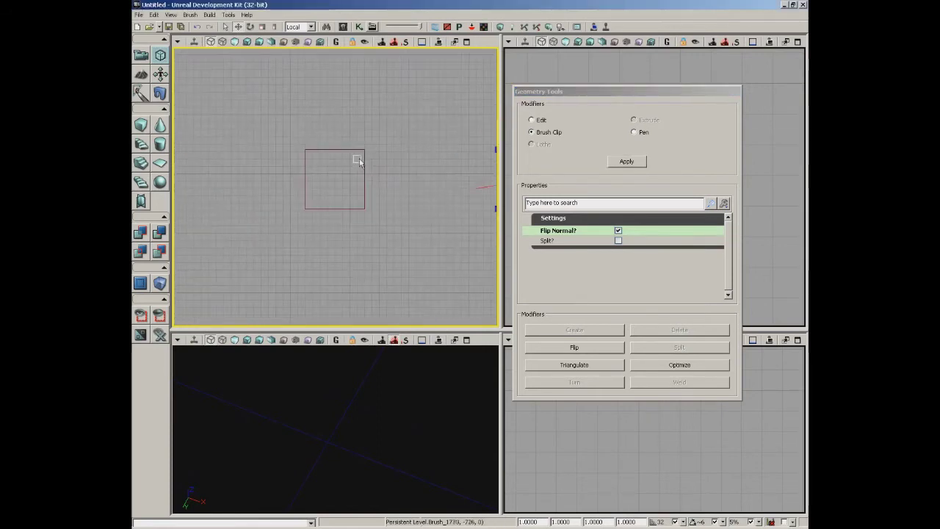
# Select the red builder brush in the top view and move it well clear of the new additive cube.
pyautogui.scroll(2, 407, 174)
pyautogui.click(390, 176)
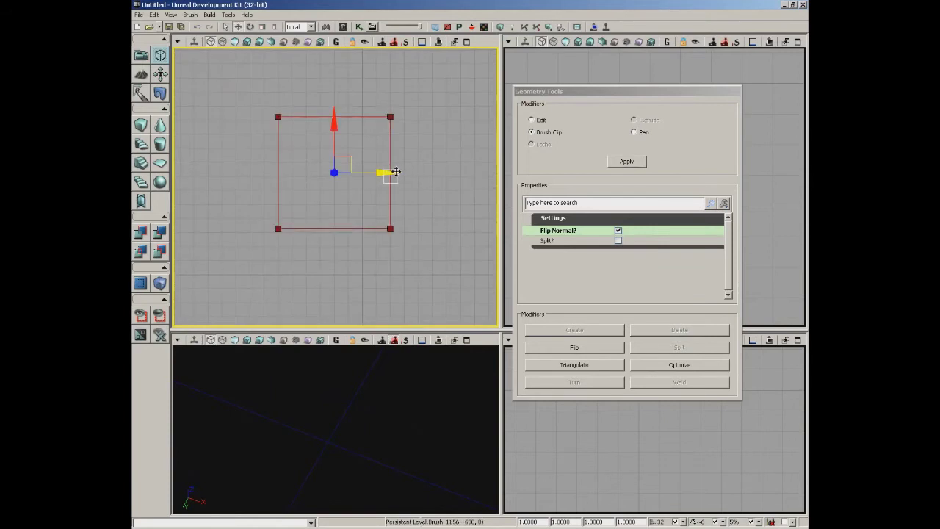
pyautogui.moveTo(381, 174); pyautogui.dragTo(154, 175)
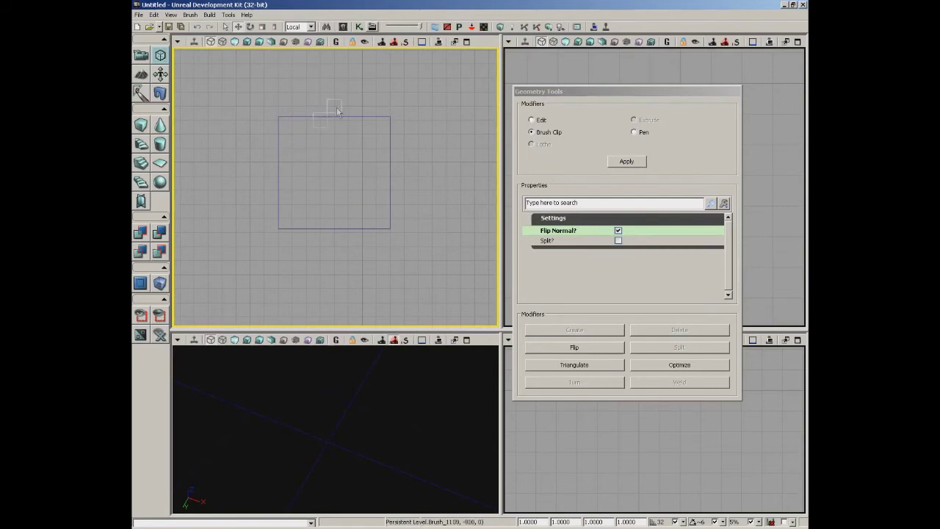
# Disable Flip Normal, place a slanted two-point clip line across the cube in the top view, and clip the cube with Split enabled.
pyautogui.click(618, 232)
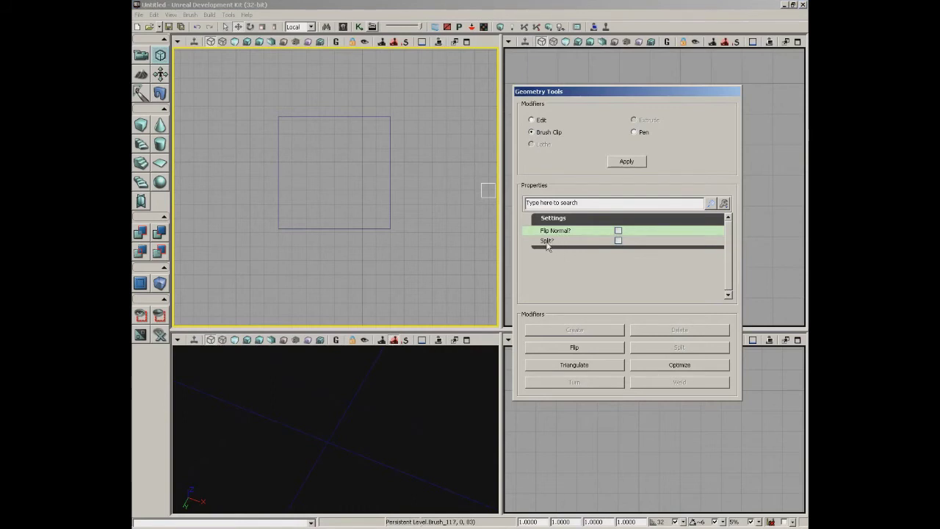
pyautogui.moveTo(294, 88); pyautogui.dragTo(276, 98)
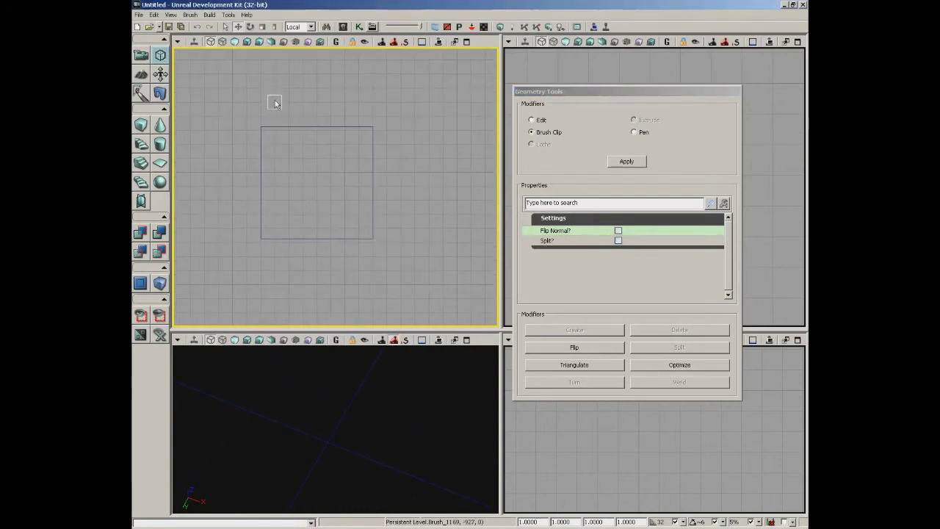
pyautogui.click(304, 87)
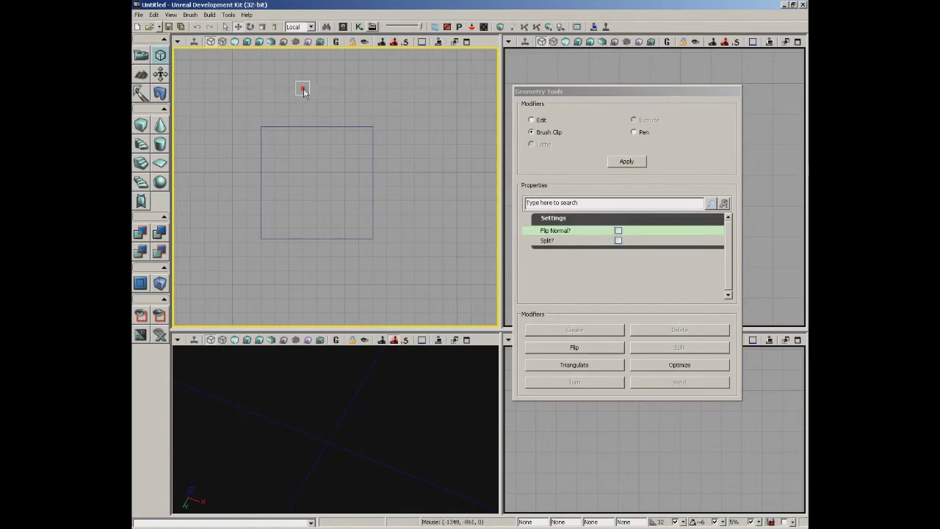
pyautogui.click(345, 271)
pyautogui.click(372, 200)
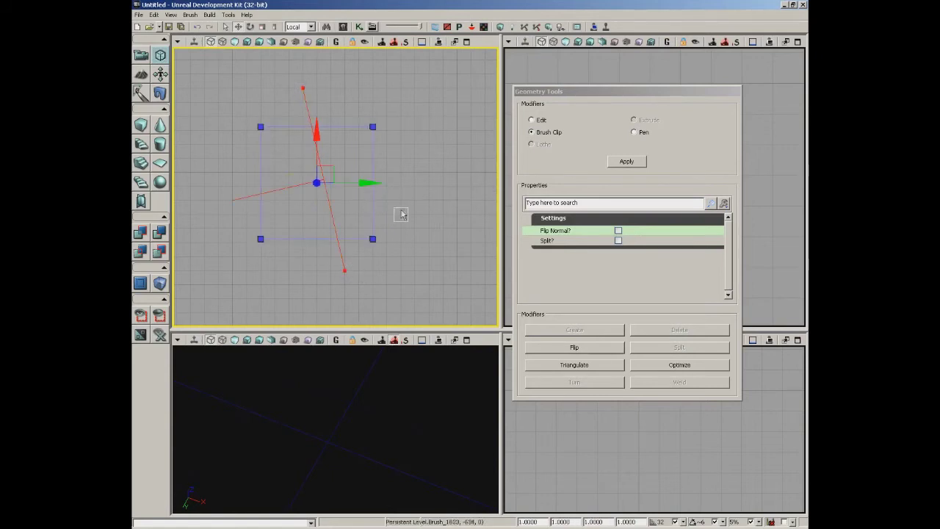
pyautogui.click(618, 241)
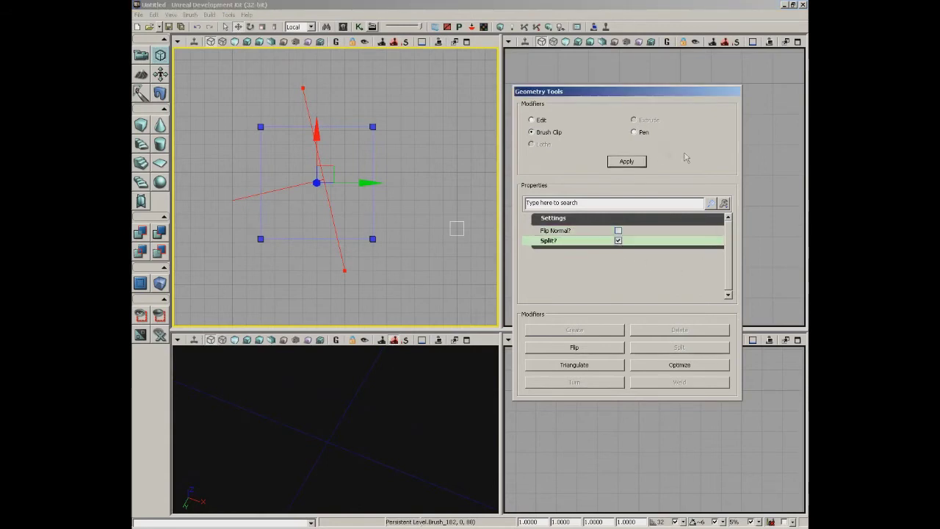
pyautogui.click(634, 162)
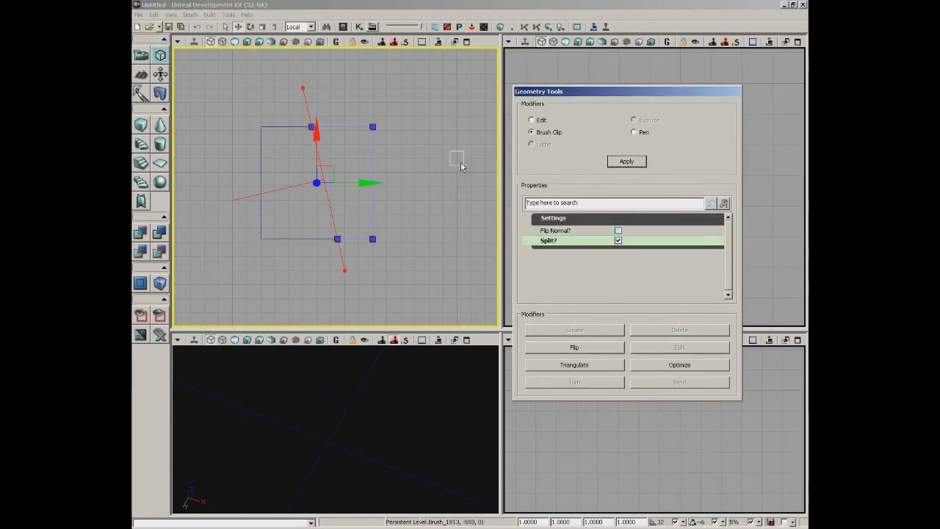
# Move the two split halves of the cube apart in the top view, one to each side of the clip line.
pyautogui.click(260, 154)
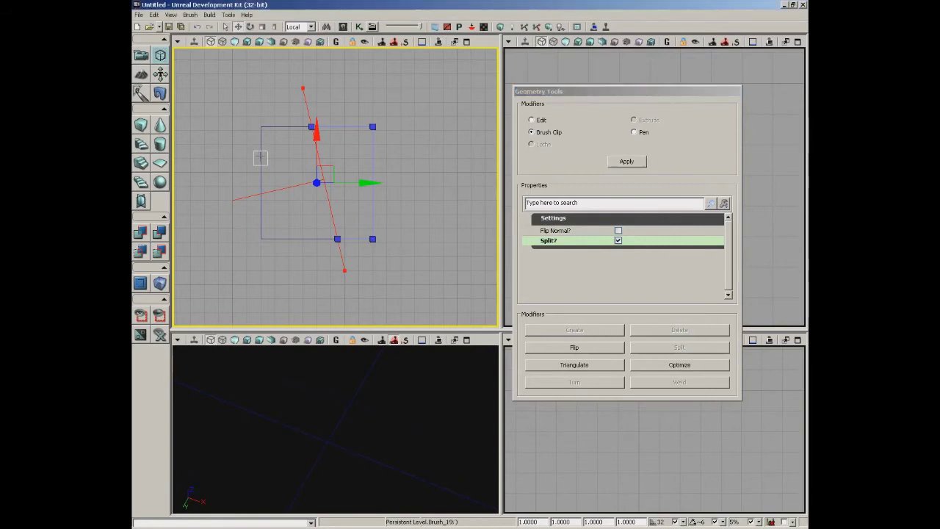
pyautogui.moveTo(370, 183); pyautogui.dragTo(314, 183)
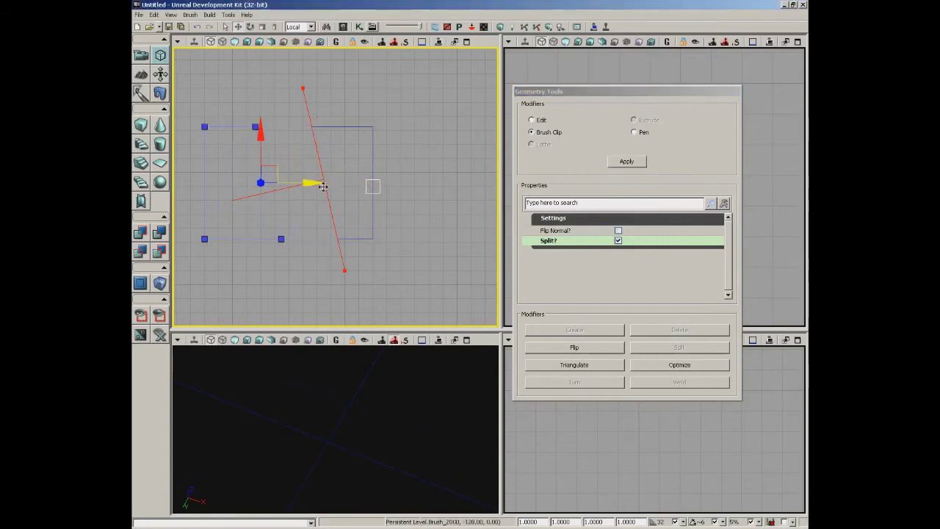
pyautogui.click(371, 168)
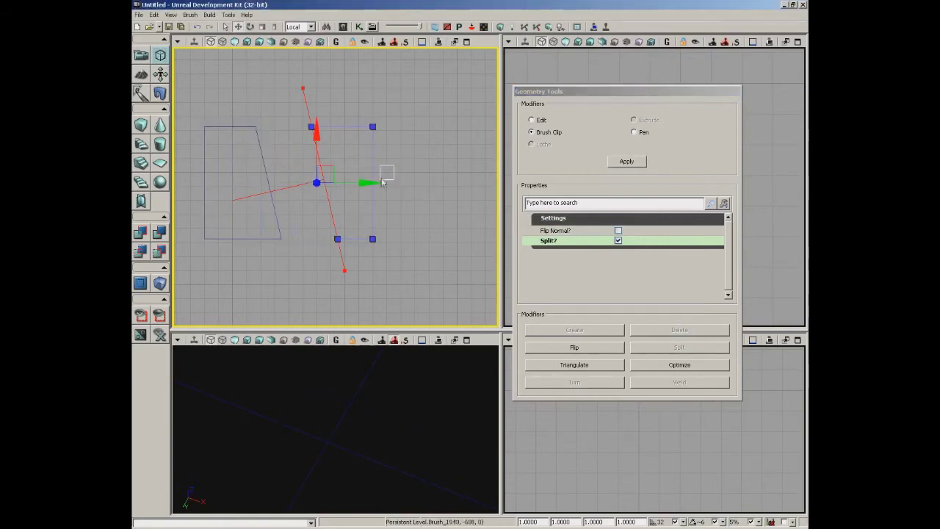
pyautogui.moveTo(362, 183); pyautogui.dragTo(433, 183)
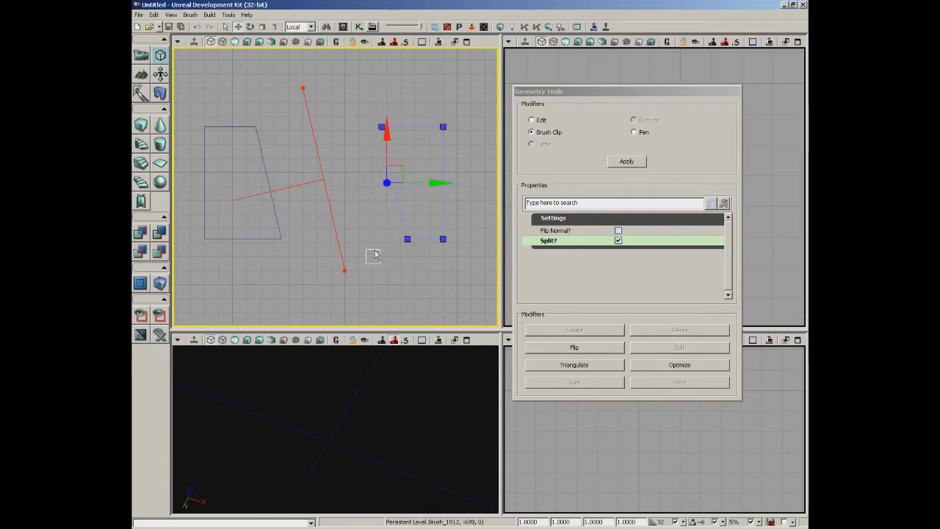
pyautogui.moveTo(373, 422)
pyautogui.mouseDown(button='right')
pyautogui.moveTo(361, 470)
pyautogui.moveTo(373, 422)
pyautogui.mouseUp(button='right')
pyautogui.moveTo(372, 422)
pyautogui.mouseDown()
pyautogui.moveTo(336, 346)
pyautogui.moveTo(174, 351)
pyautogui.moveTo(371, 422)
pyautogui.mouseUp()
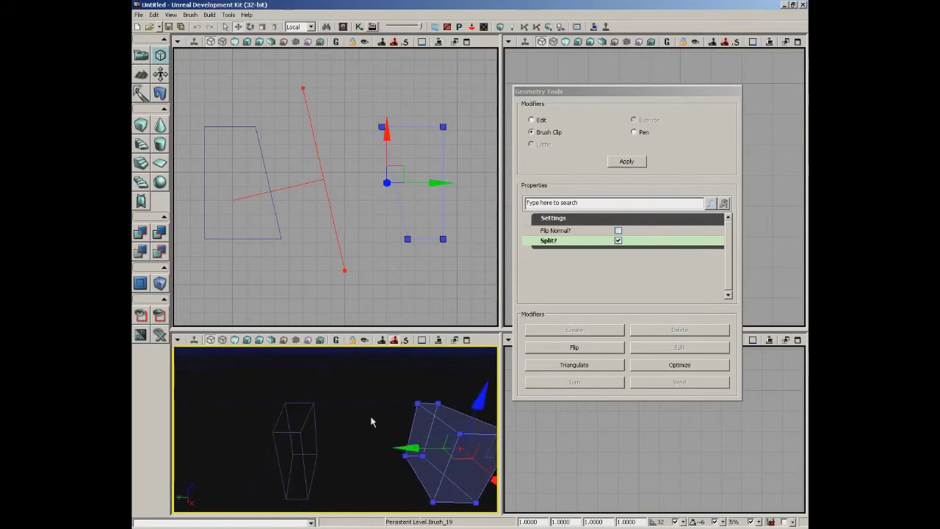
pyautogui.scroll(-3, 400, 274)
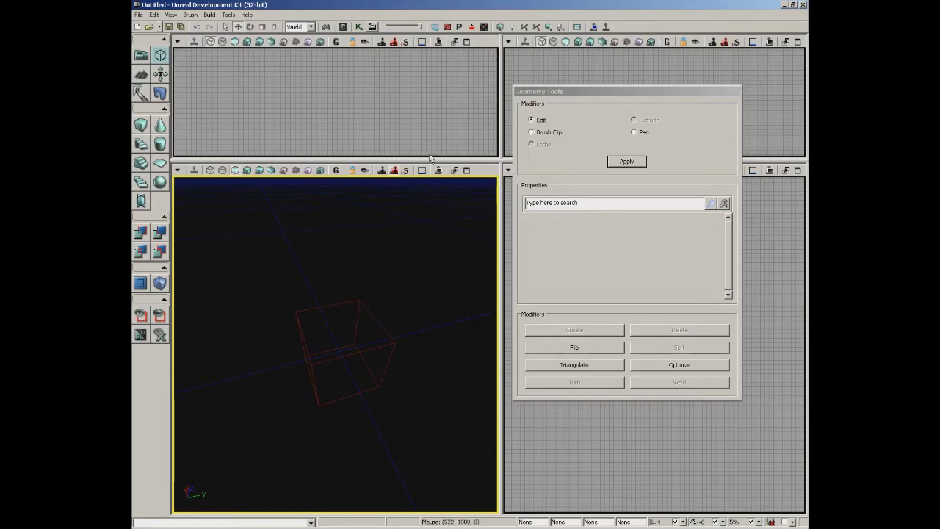
# Enlarge the top viewport around the builder brush and switch the geometry tools to the Pen modifier.
pyautogui.moveTo(428, 161); pyautogui.dragTo(422, 414)
pyautogui.moveTo(424, 360)
pyautogui.mouseDown()
pyautogui.moveTo(451, 302)
pyautogui.moveTo(445, 241)
pyautogui.mouseUp()
pyautogui.scroll(2, 397, 234)
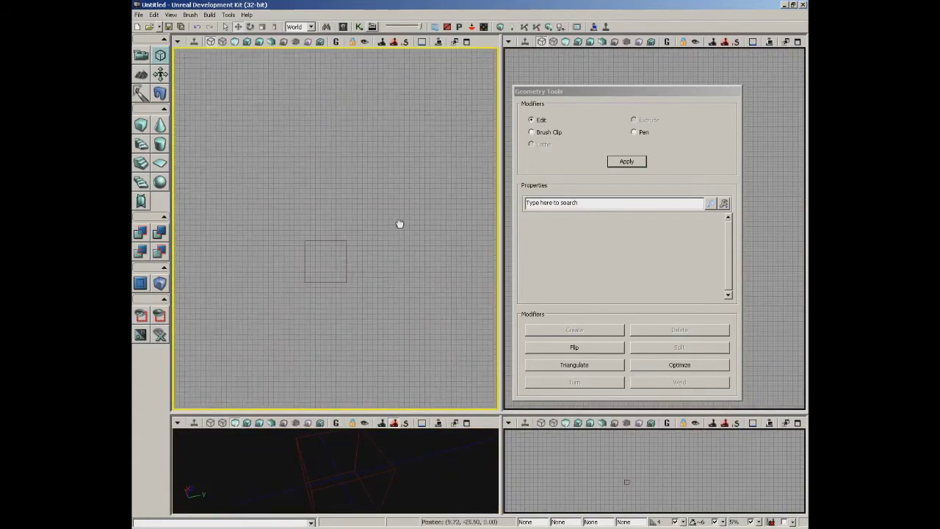
pyautogui.click(635, 133)
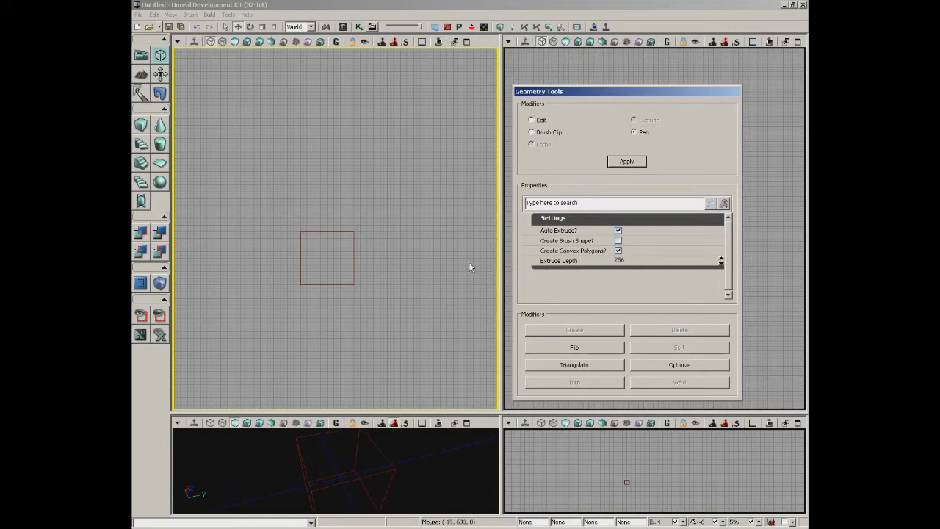
# Select the red builder brush in the top view and set the drag grid size to 32.
pyautogui.moveTo(380, 240)
pyautogui.mouseDown()
pyautogui.moveTo(335, 260)
pyautogui.moveTo(327, 274)
pyautogui.moveTo(340, 319)
pyautogui.moveTo(331, 342)
pyautogui.moveTo(346, 273)
pyautogui.mouseUp()
pyautogui.click(288, 307)
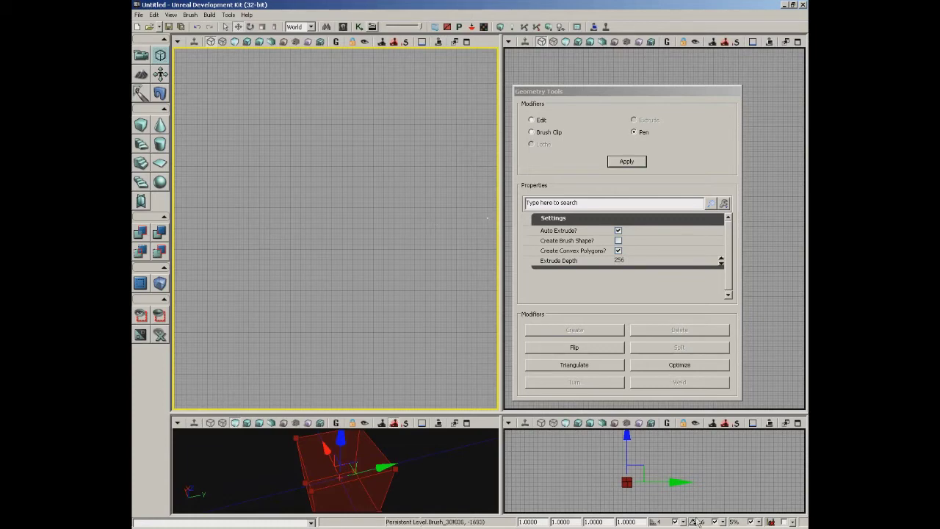
pyautogui.click(684, 523)
pyautogui.click(715, 477)
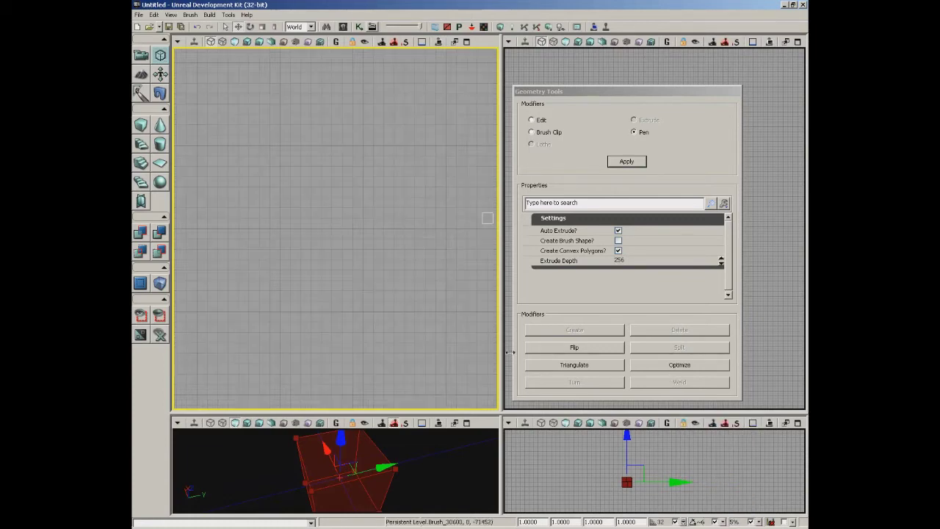
# Draw a concave nine-point outline with the Pen in the top view and complete it as an auto-extruded brush with depth 256.
pyautogui.click(291, 112)
pyautogui.click(229, 196)
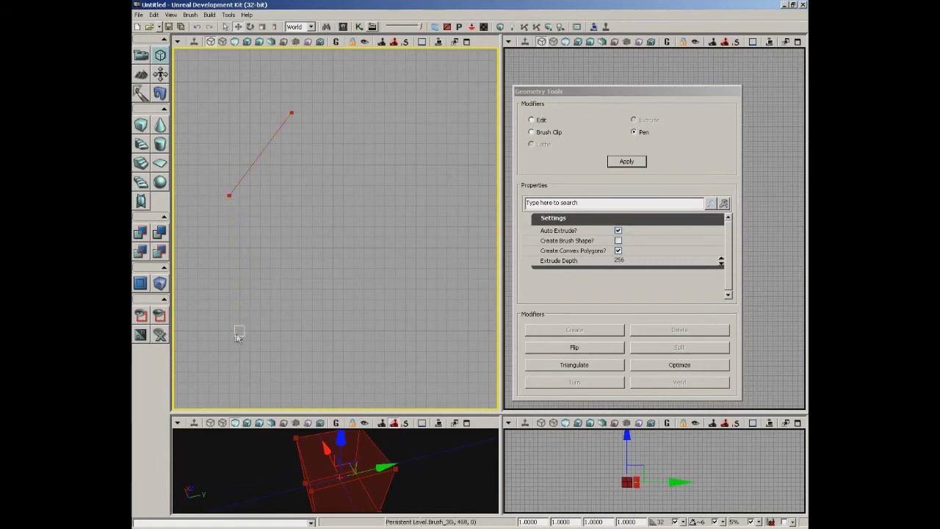
pyautogui.click(229, 330)
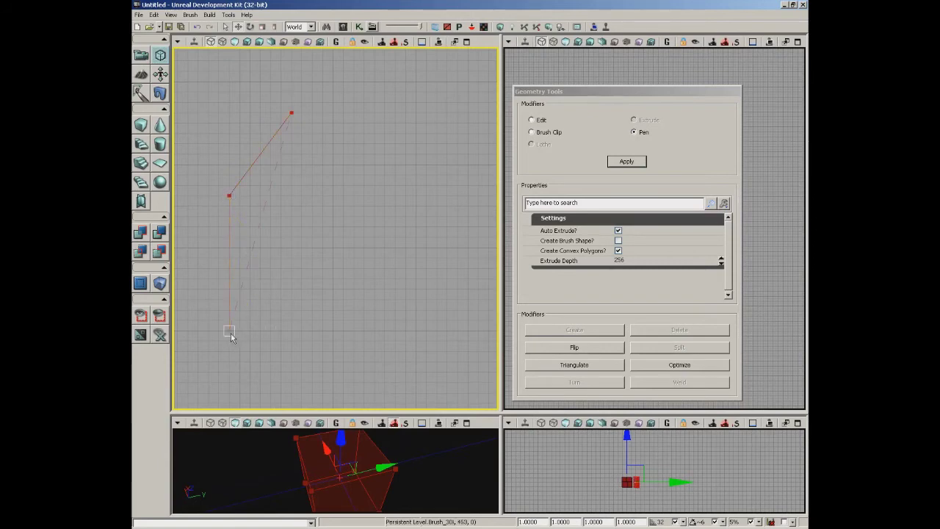
pyautogui.click(333, 332)
pyautogui.click(333, 248)
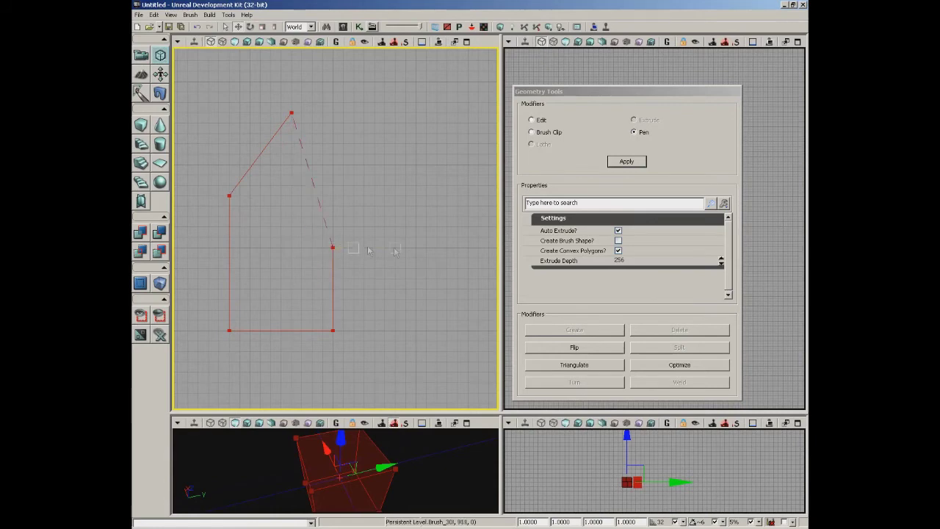
pyautogui.click(416, 248)
pyautogui.click(374, 309)
pyautogui.click(468, 309)
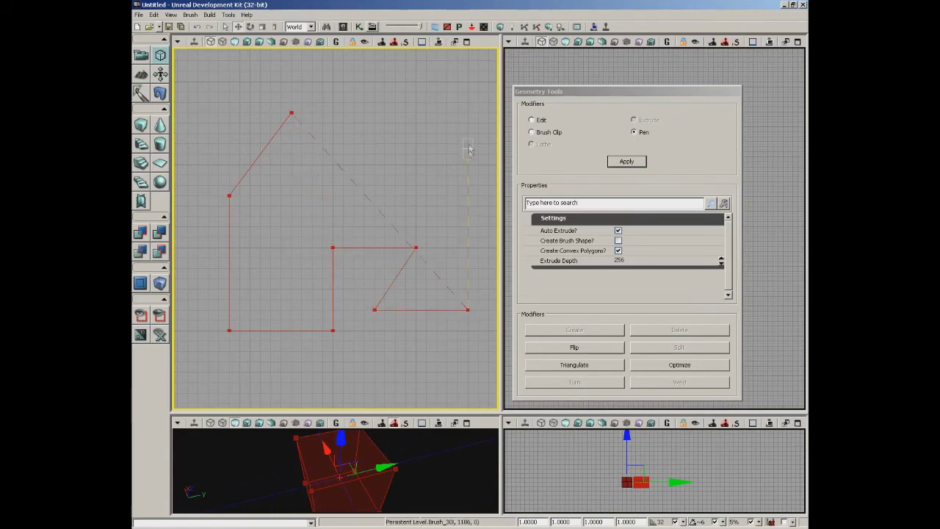
pyautogui.click(469, 113)
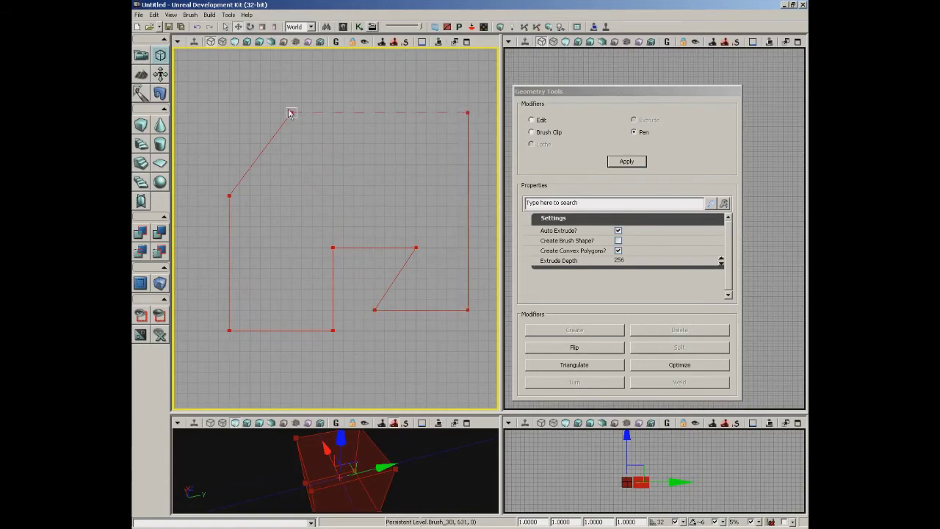
pyautogui.press('Return')
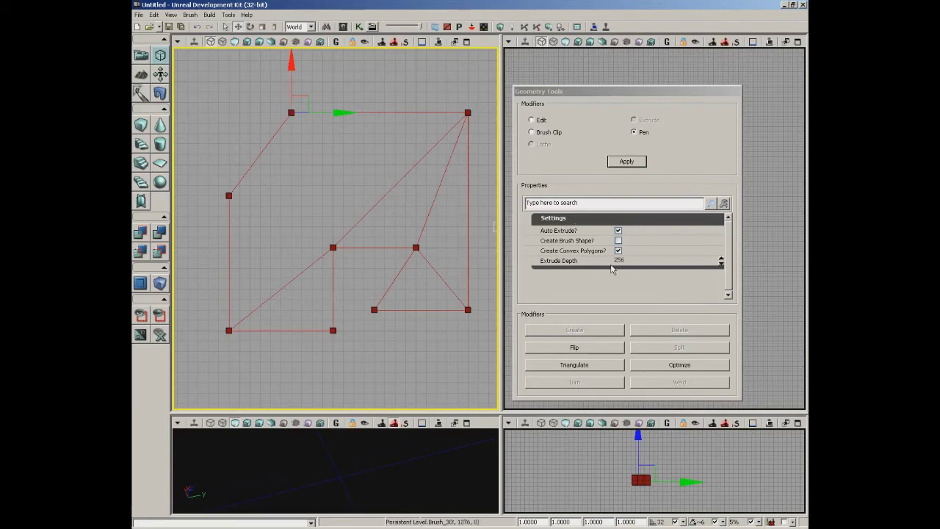
# Examine the extruded pen shape in the perspective view, selecting several of its top faces to check how they are divided into convex polygons.
pyautogui.moveTo(445, 409); pyautogui.dragTo(444, 139)
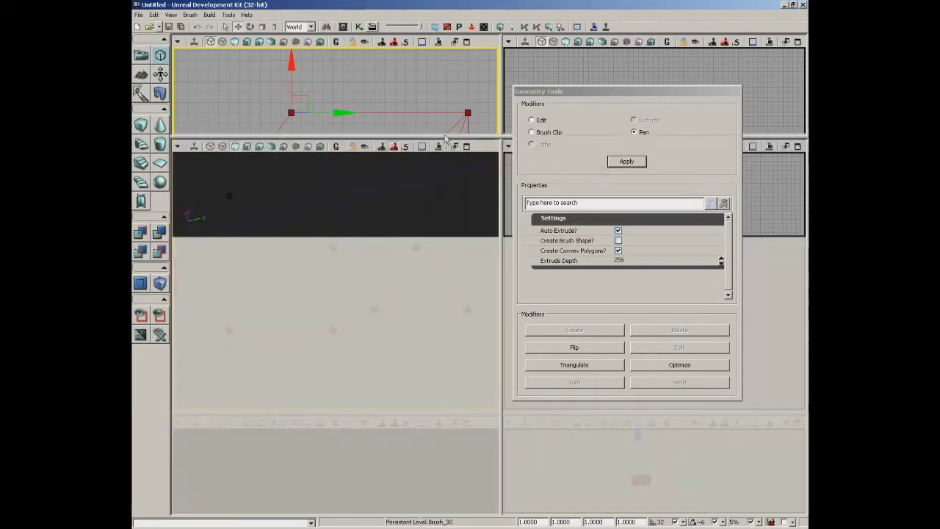
pyautogui.moveTo(410, 275)
pyautogui.mouseDown()
pyautogui.moveTo(401, 153)
pyautogui.moveTo(441, 153)
pyautogui.moveTo(363, 162)
pyautogui.moveTo(449, 170)
pyautogui.moveTo(392, 150)
pyautogui.moveTo(479, 153)
pyautogui.moveTo(360, 156)
pyautogui.moveTo(331, 170)
pyautogui.mouseUp()
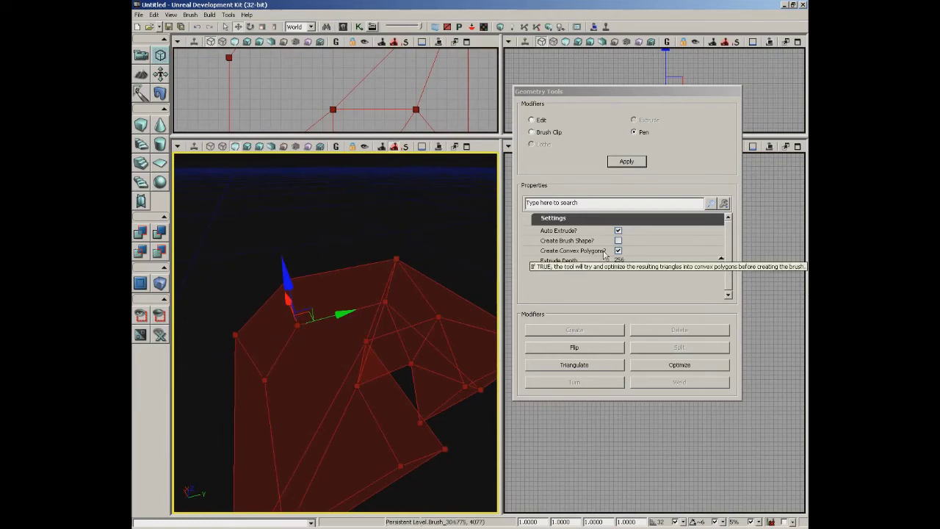
pyautogui.moveTo(424, 320)
pyautogui.mouseDown()
pyautogui.moveTo(383, 320)
pyautogui.moveTo(399, 305)
pyautogui.moveTo(371, 280)
pyautogui.mouseUp()
pyautogui.click(371, 280)
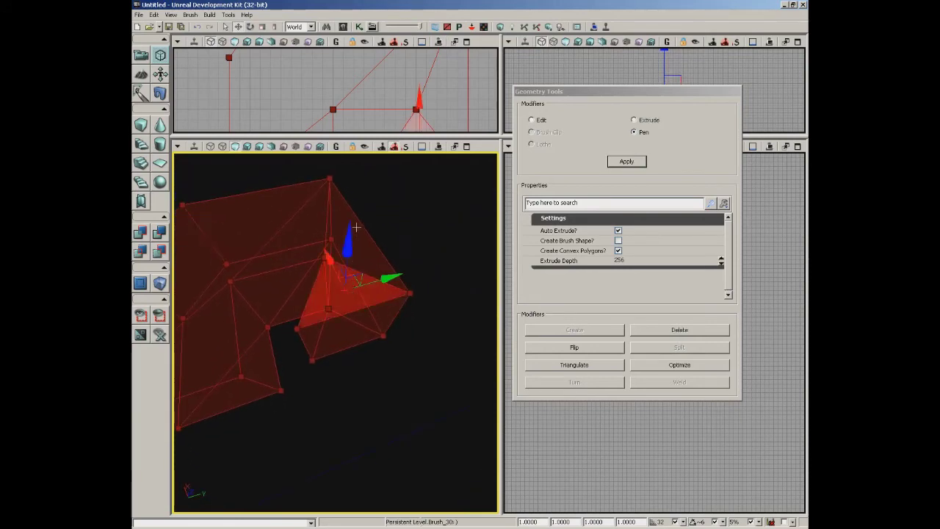
pyautogui.click(357, 228)
pyautogui.click(302, 233)
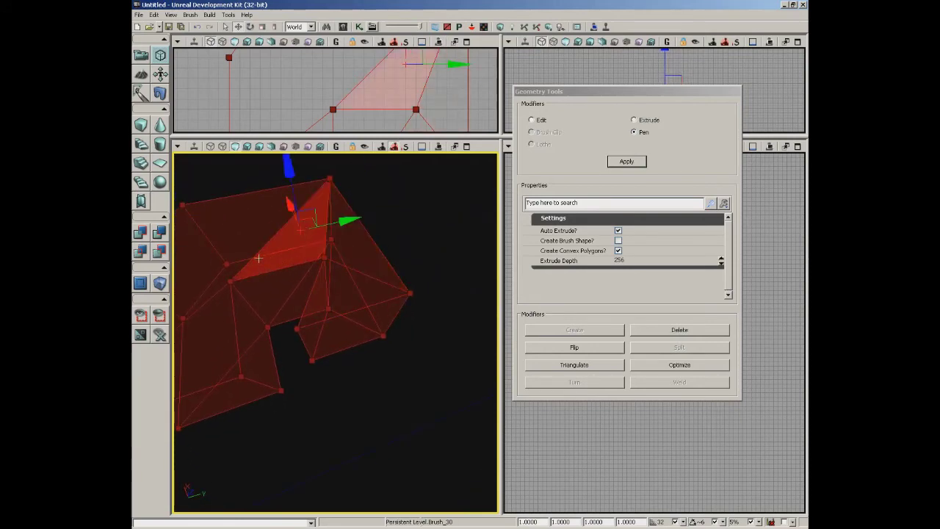
pyautogui.moveTo(271, 299)
pyautogui.mouseDown(button='right')
pyautogui.moveTo(186, 247)
pyautogui.moveTo(271, 298)
pyautogui.mouseUp(button='right')
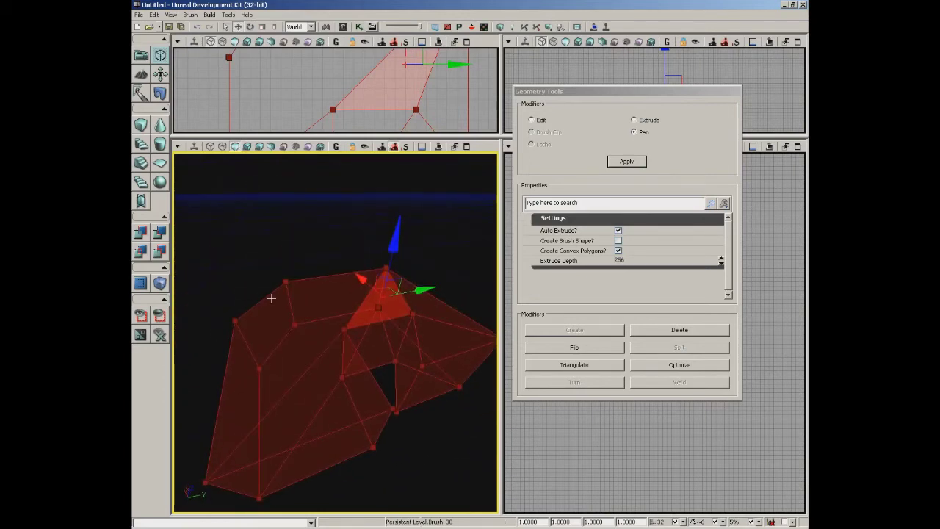
pyautogui.moveTo(261, 294); pyautogui.dragTo(277, 242)
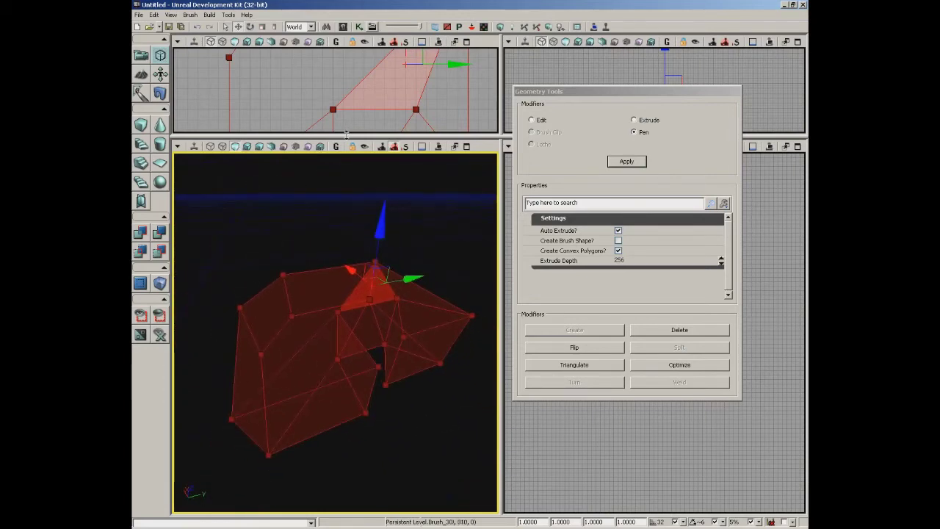
# Enlarge the top viewport again and set the Pen's Extrude Depth to 512.
pyautogui.moveTo(350, 137); pyautogui.dragTo(359, 410)
pyautogui.click(636, 261)
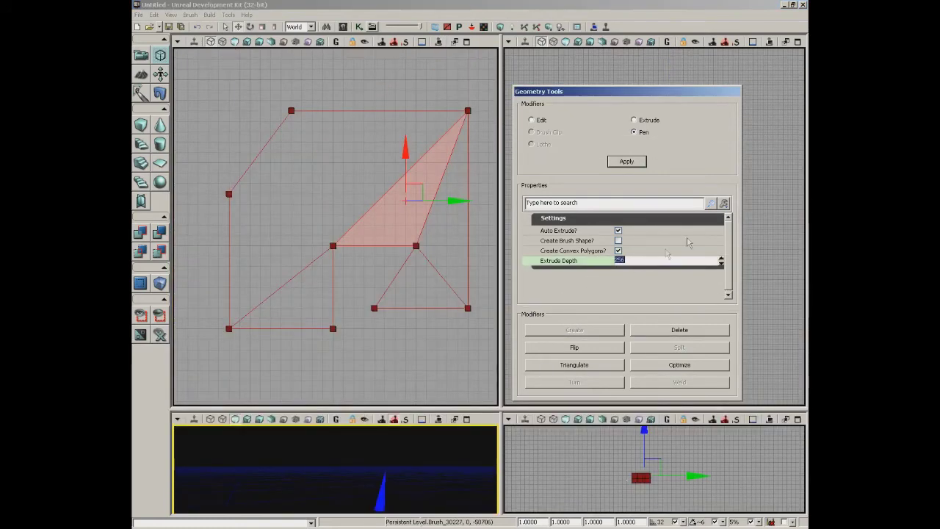
pyautogui.write('512')
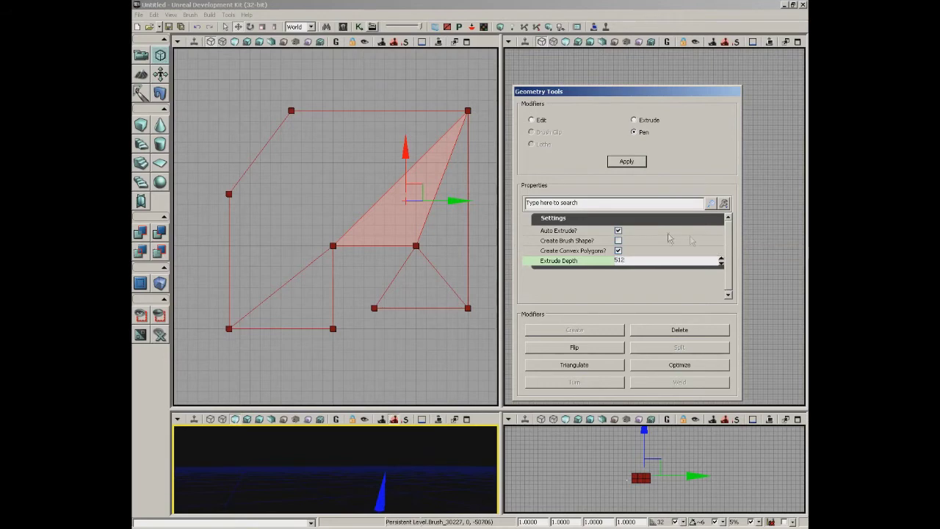
pyautogui.click(422, 349)
pyautogui.press('Return')
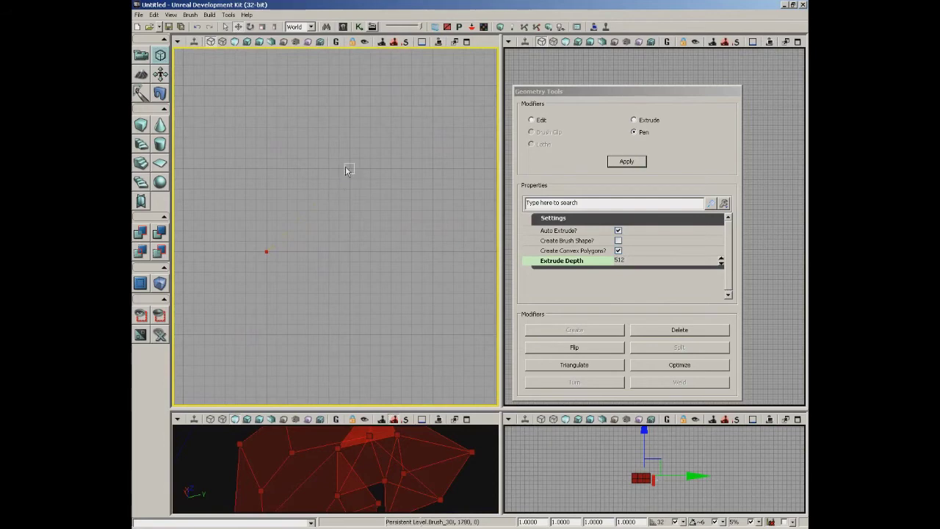
# Draw a four-point trapezoid with the Pen in the top view and complete it as a brush auto-extruded 512 deep.
pyautogui.click(318, 169)
pyautogui.click(472, 169)
pyautogui.moveTo(480, 234); pyautogui.dragTo(402, 220)
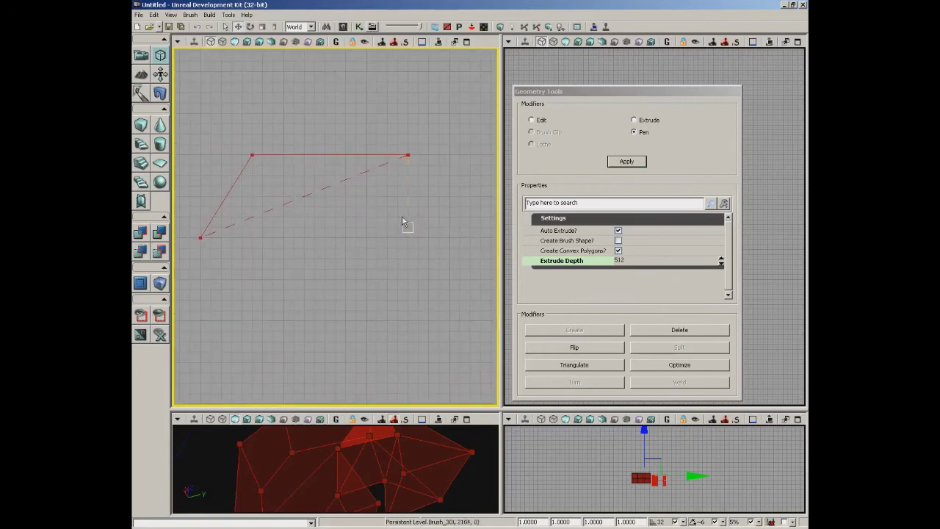
pyautogui.click(439, 237)
pyautogui.click(200, 238)
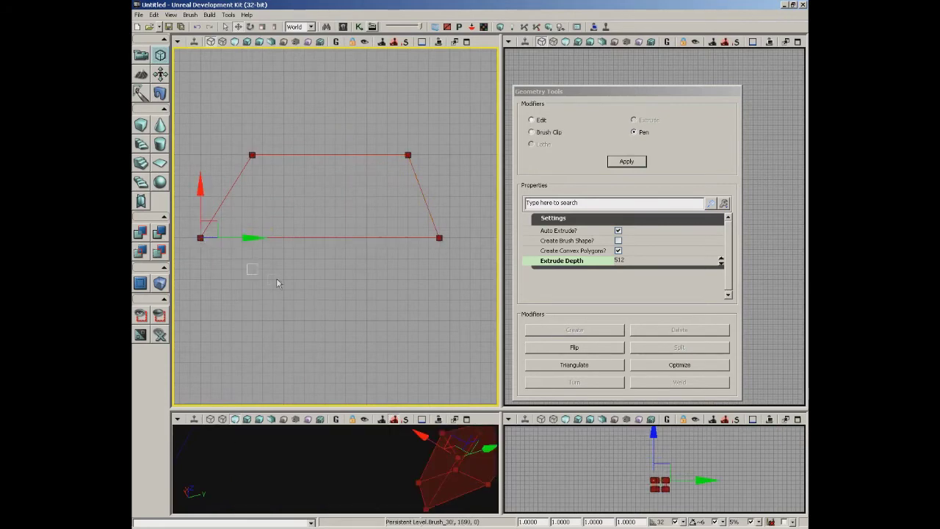
pyautogui.moveTo(405, 321); pyautogui.dragTo(371, 270)
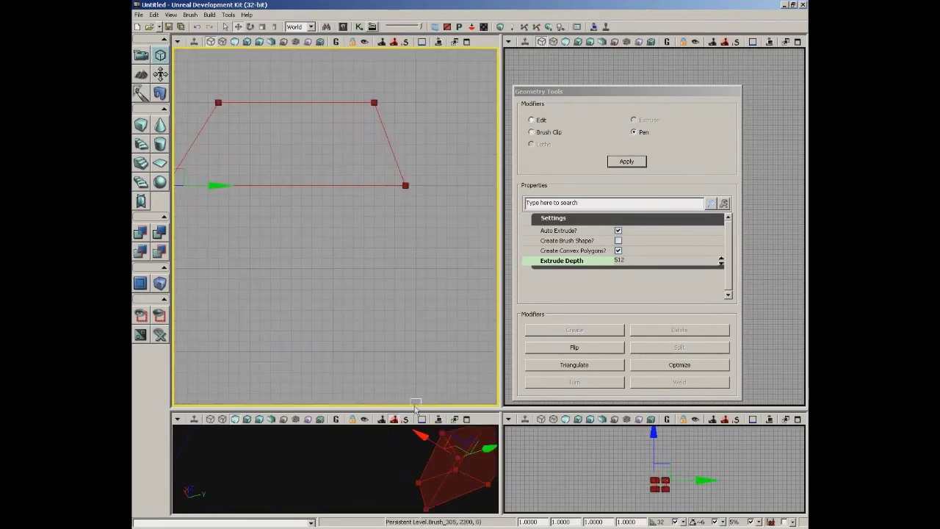
pyautogui.moveTo(413, 409); pyautogui.dragTo(411, 165)
pyautogui.moveTo(387, 324)
pyautogui.mouseDown()
pyautogui.moveTo(493, 240)
pyautogui.moveTo(405, 453)
pyautogui.moveTo(321, 441)
pyautogui.moveTo(451, 204)
pyautogui.moveTo(290, 181)
pyautogui.mouseUp()
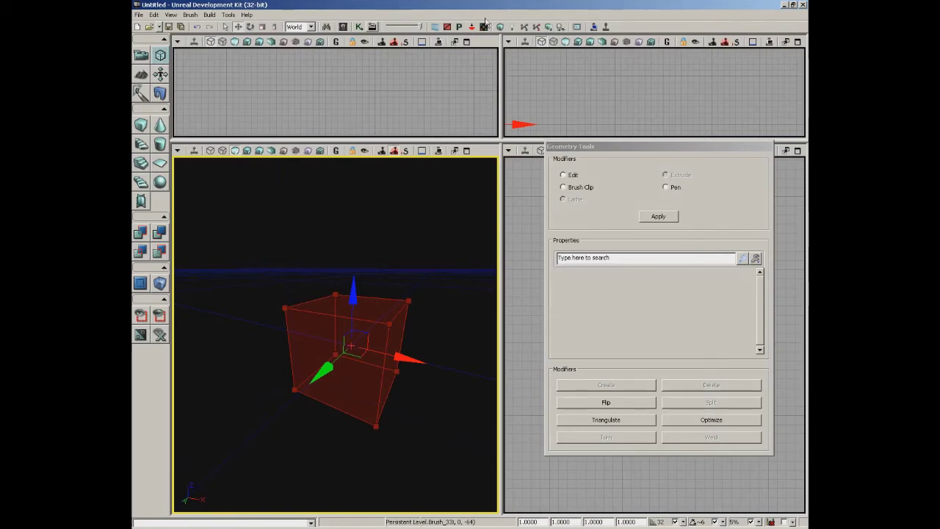
# Activate the Pen for the side view, with Auto Extrude off and Create Brush Shape on.
pyautogui.moveTo(580, 147); pyautogui.dragTo(250, 156)
pyautogui.click(589, 266)
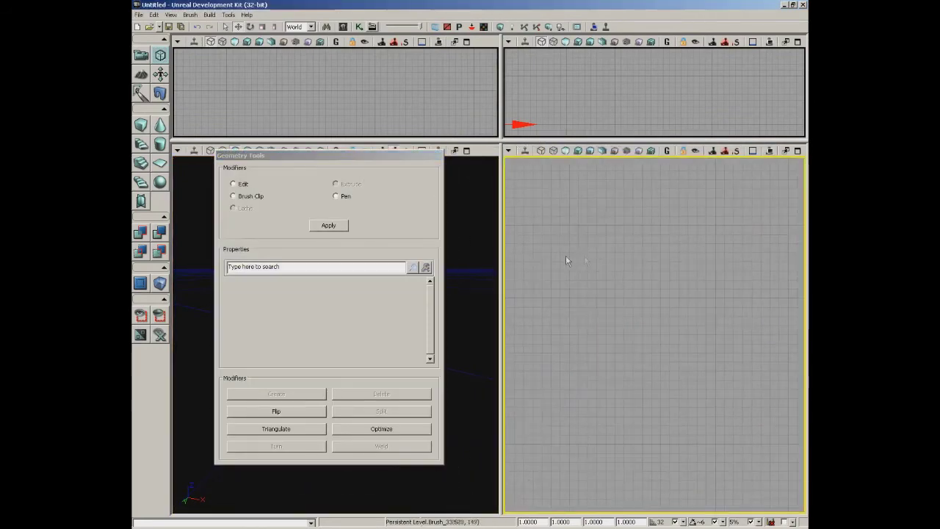
pyautogui.click(338, 197)
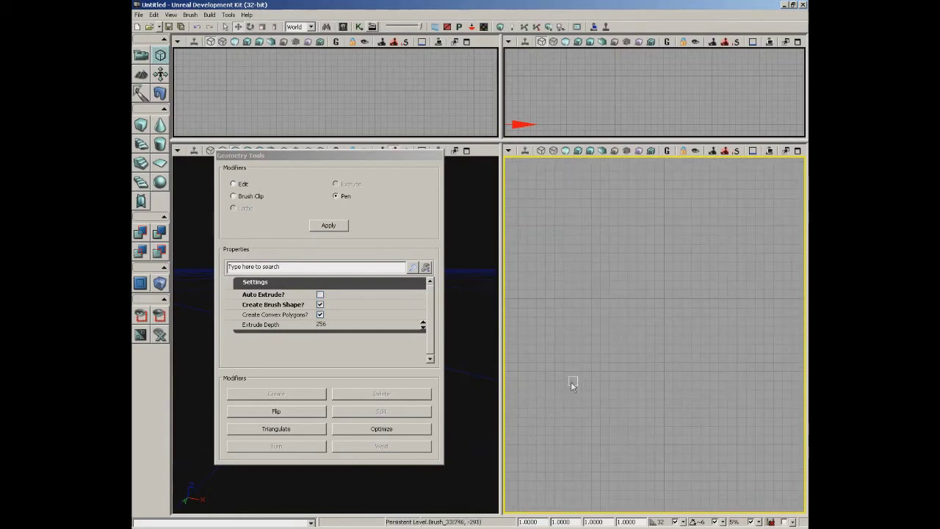
# Draw an eight-point flat profile with a raised, sloped lip at each end in the side view and complete it as a brush shape.
pyautogui.click(518, 372)
pyautogui.click(737, 344)
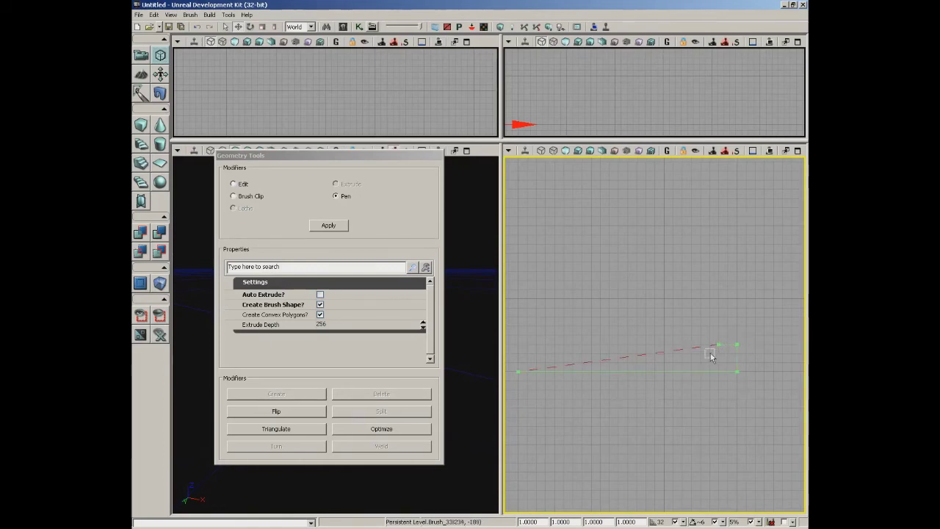
pyautogui.click(709, 363)
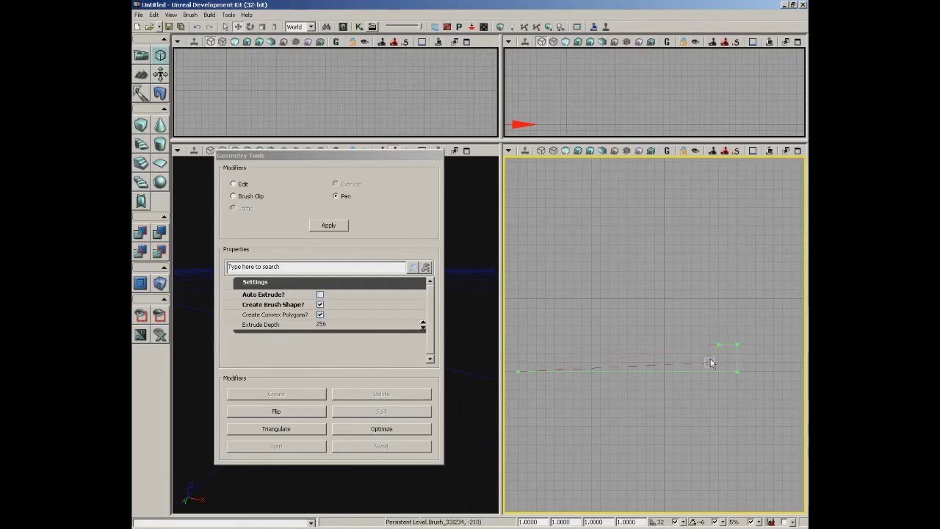
pyautogui.click(545, 362)
pyautogui.click(518, 371)
pyautogui.press('Return')
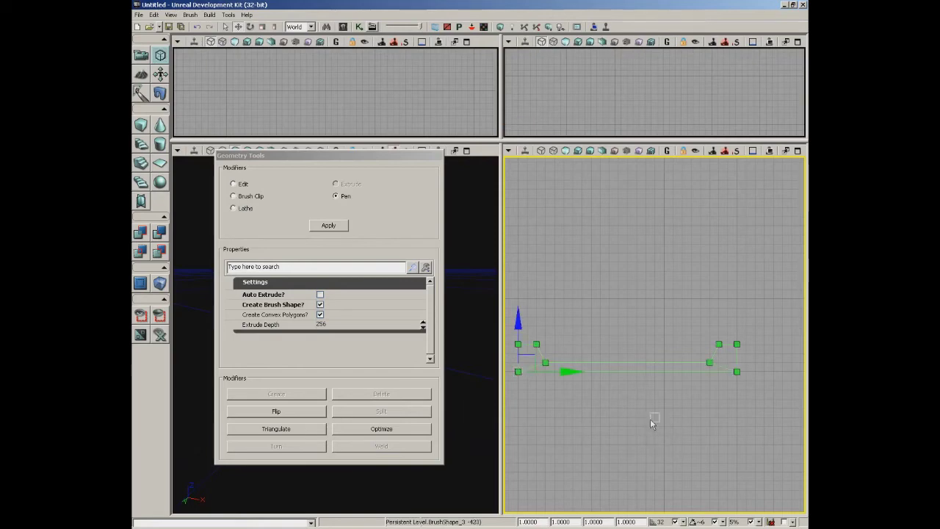
pyautogui.moveTo(649, 427); pyautogui.dragTo(685, 442)
pyautogui.moveTo(354, 161); pyautogui.dragTo(689, 169)
pyautogui.moveTo(370, 374)
pyautogui.mouseDown()
pyautogui.moveTo(499, 479)
pyautogui.moveTo(495, 353)
pyautogui.moveTo(338, 177)
pyautogui.moveTo(175, 161)
pyautogui.moveTo(490, 161)
pyautogui.moveTo(397, 206)
pyautogui.moveTo(371, 375)
pyautogui.moveTo(372, 352)
pyautogui.mouseUp()
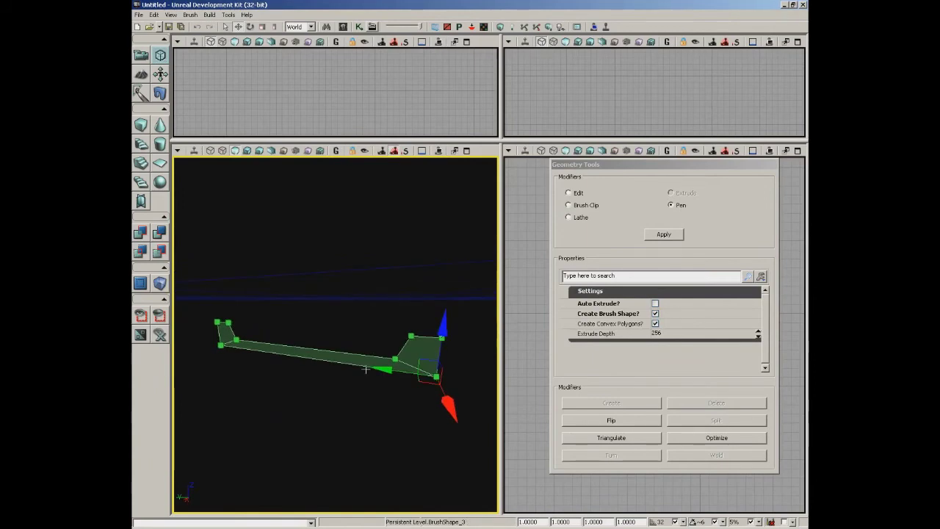
# Choose the Lathe modifier for the brush shape and examine its Segments and Total Segments settings.
pyautogui.click(572, 221)
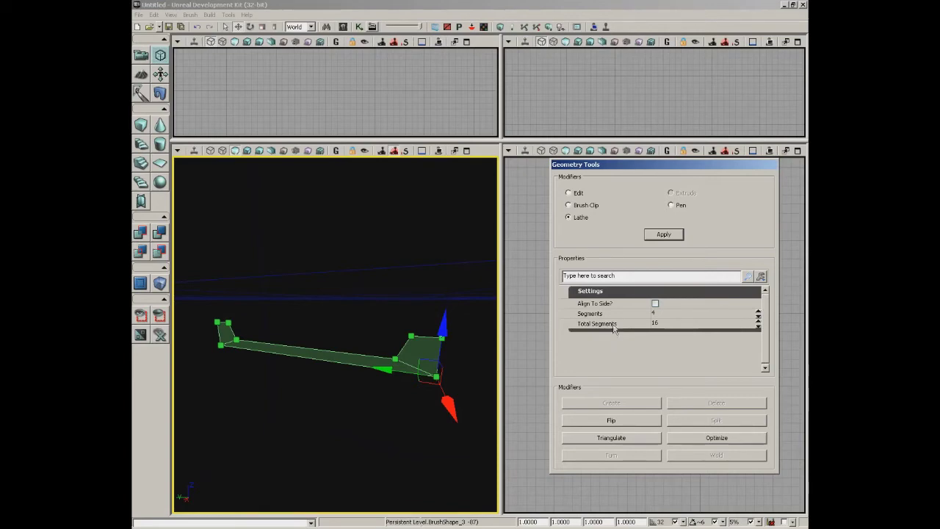
pyautogui.click(653, 314)
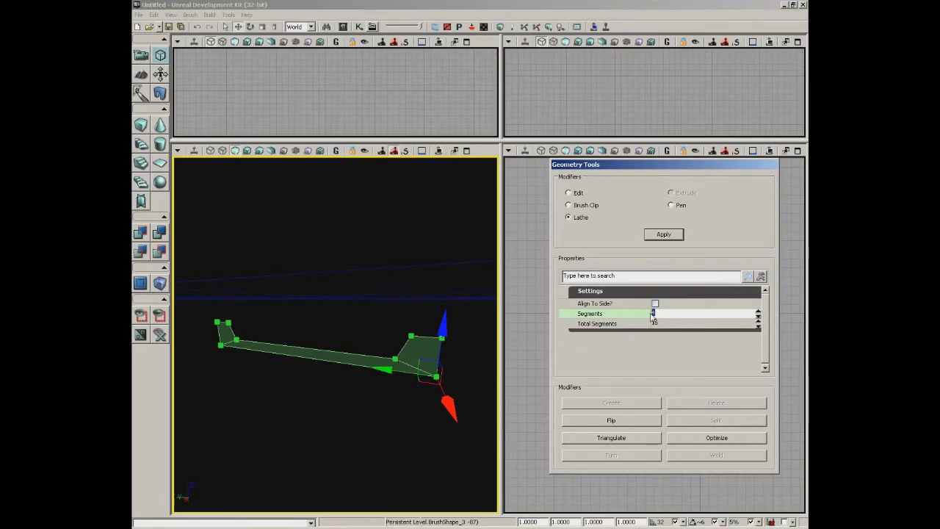
pyautogui.click(653, 323)
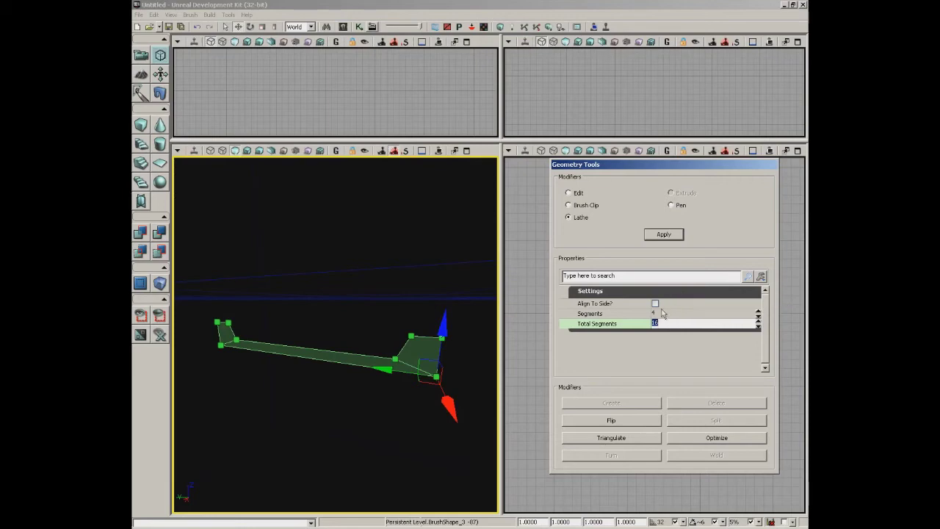
pyautogui.click(655, 313)
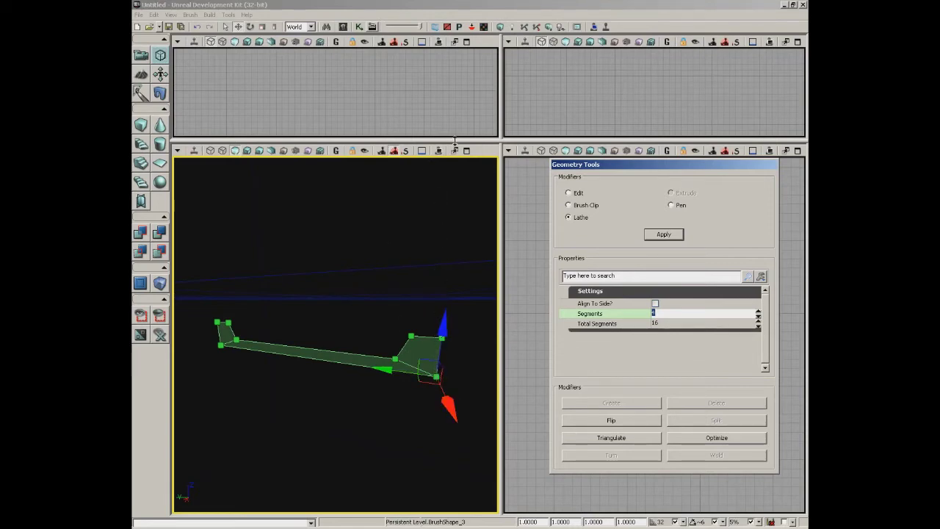
# Enlarge the top view and move the brush shape's pivot, snapped to the grid, to an empty spot beyond the profile's near end.
pyautogui.moveTo(455, 140); pyautogui.dragTo(456, 369)
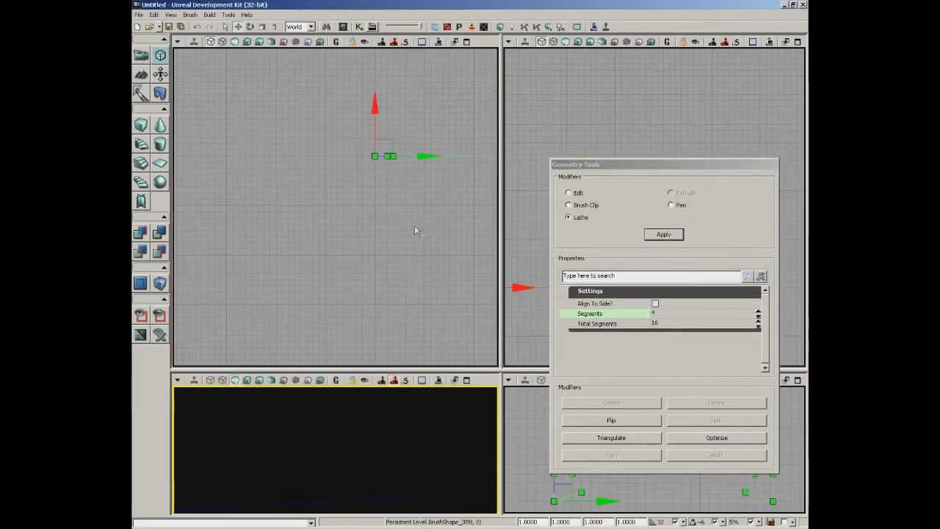
pyautogui.click(328, 253)
pyautogui.moveTo(342, 237); pyautogui.dragTo(369, 250)
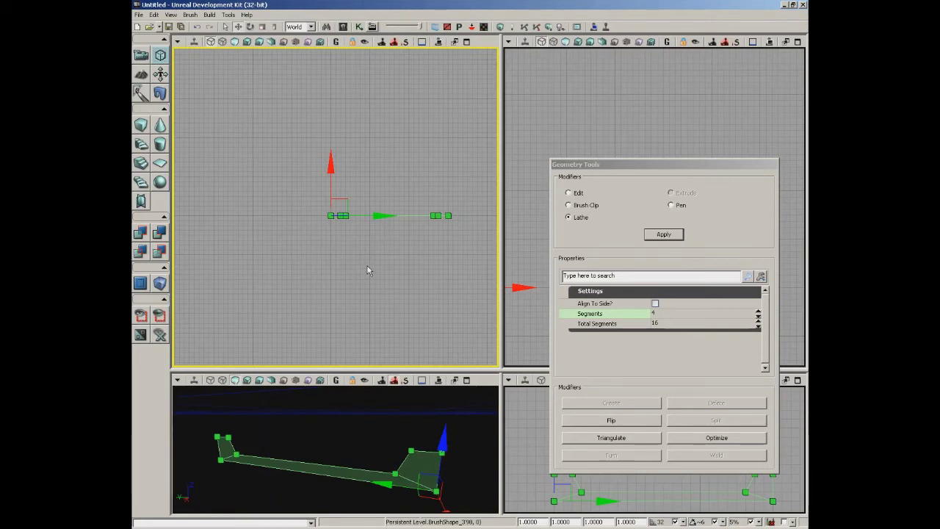
pyautogui.moveTo(363, 259)
pyautogui.mouseDown()
pyautogui.moveTo(411, 265)
pyautogui.moveTo(393, 263)
pyautogui.mouseUp()
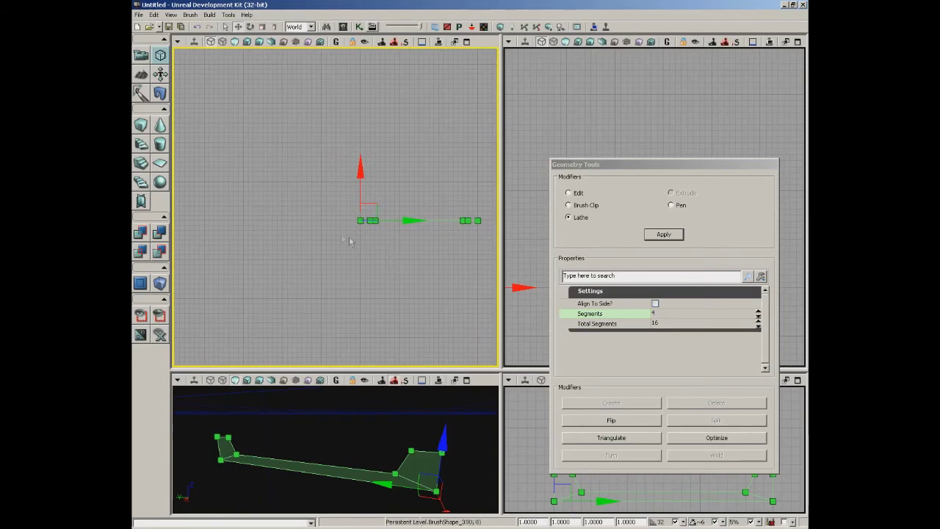
pyautogui.rightClick(282, 221)
pyautogui.moveTo(300, 324)
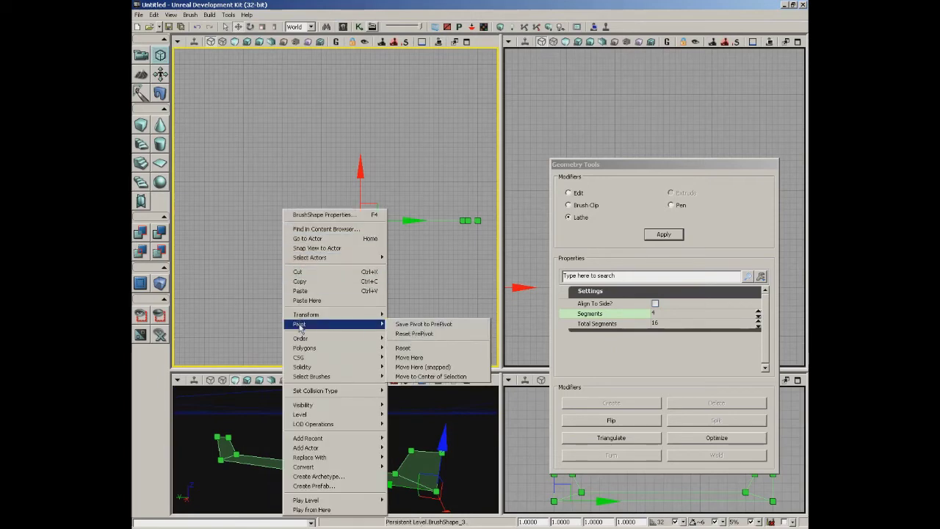
pyautogui.click(429, 371)
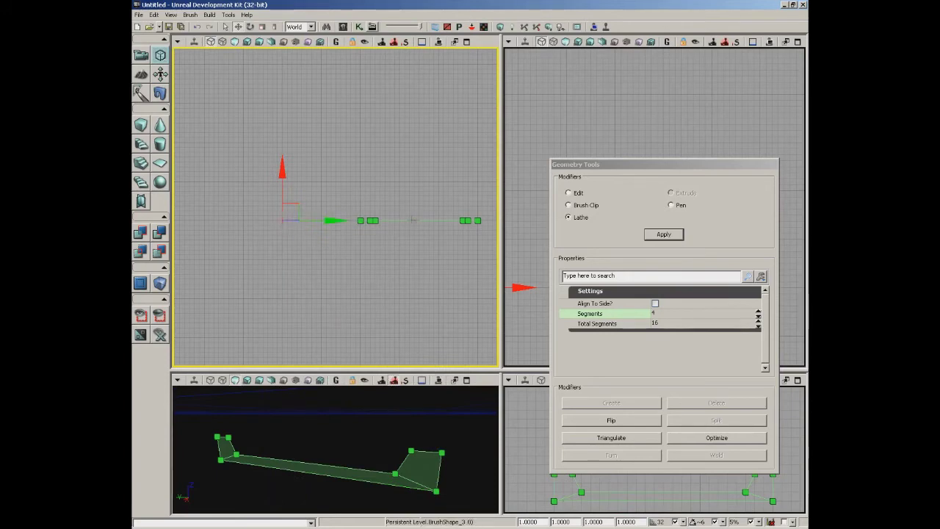
pyautogui.moveTo(322, 422); pyautogui.dragTo(338, 518)
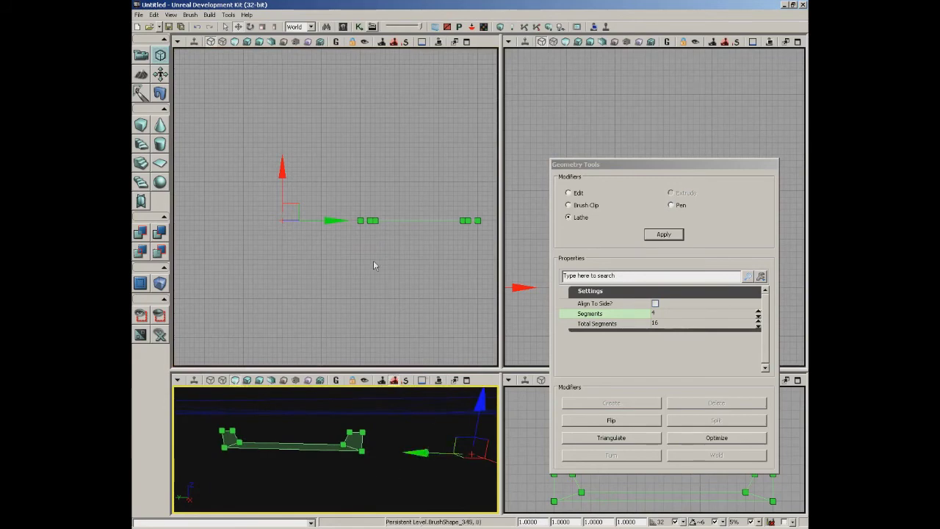
pyautogui.moveTo(387, 266)
pyautogui.mouseDown()
pyautogui.moveTo(382, 250)
pyautogui.moveTo(369, 269)
pyautogui.mouseUp()
# Try to lathe the brush shape around its pivot with the side view active, using 4 segments out of 16 total.
pyautogui.moveTo(613, 165); pyautogui.dragTo(285, 77)
pyautogui.moveTo(649, 445)
pyautogui.mouseDown()
pyautogui.moveTo(651, 420)
pyautogui.moveTo(659, 430)
pyautogui.mouseUp()
pyautogui.scroll(-6, 651, 420)
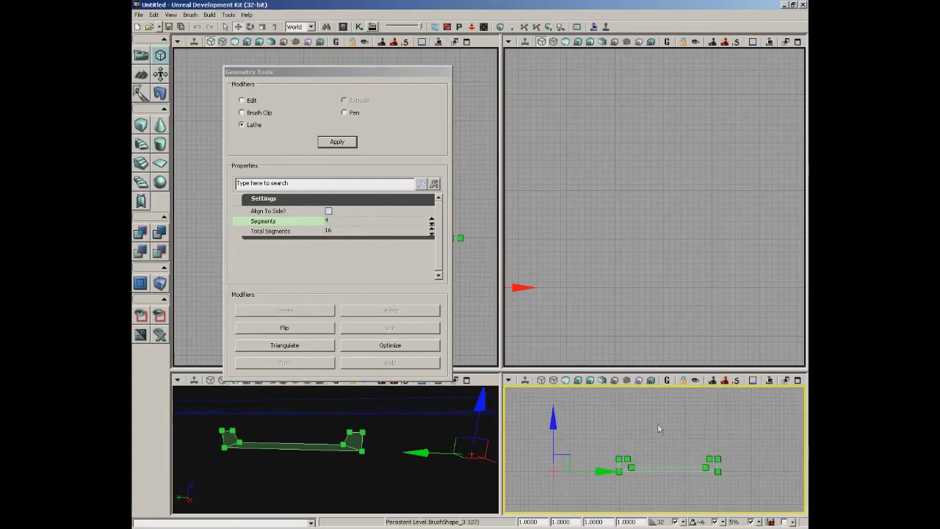
pyautogui.click(345, 143)
pyautogui.scroll(3, 661, 442)
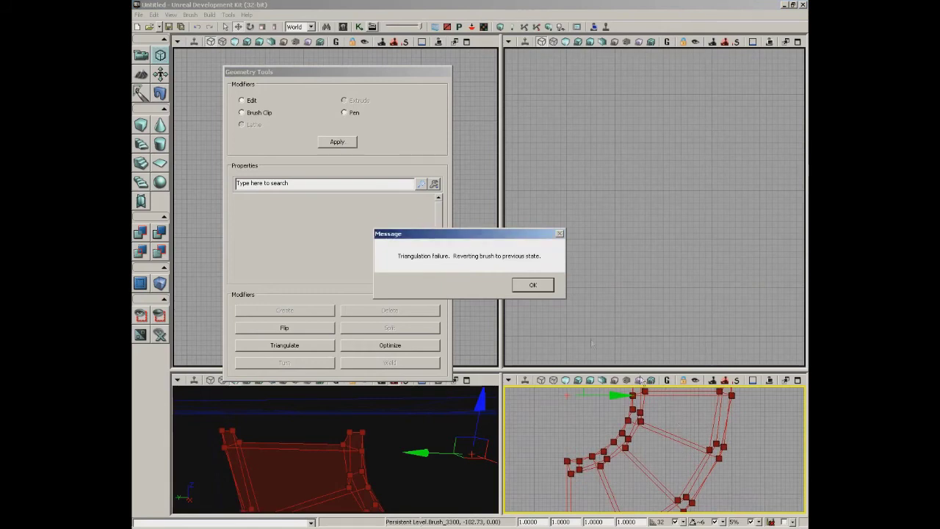
pyautogui.click(531, 286)
pyautogui.click(532, 288)
pyautogui.click(532, 288)
pyautogui.click(532, 288)
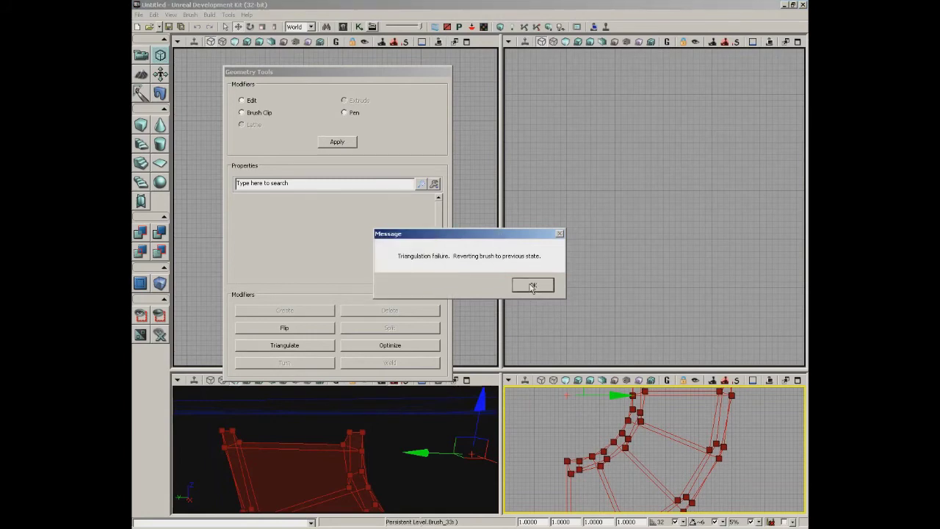
pyautogui.click(532, 286)
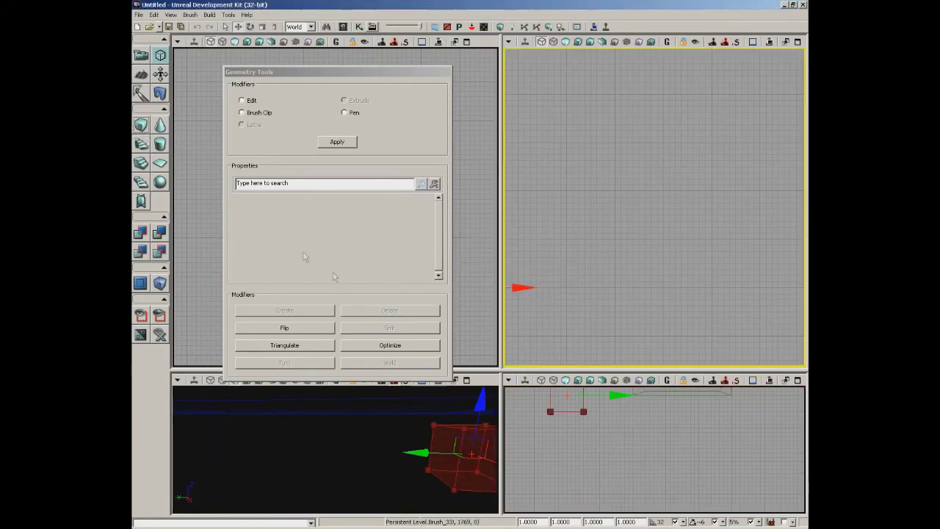
# Select the green brush shape in the top view and move its pivot, snapped to the grid, to the centre of the red builder brush.
pyautogui.click(651, 413)
pyautogui.moveTo(652, 413)
pyautogui.mouseDown()
pyautogui.moveTo(648, 453)
pyautogui.moveTo(644, 439)
pyautogui.mouseUp()
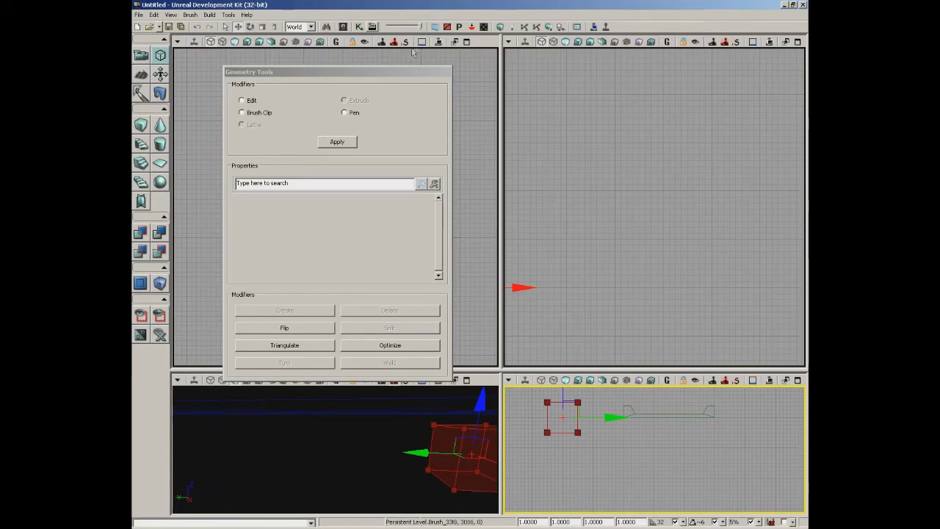
pyautogui.moveTo(387, 76); pyautogui.dragTo(700, 67)
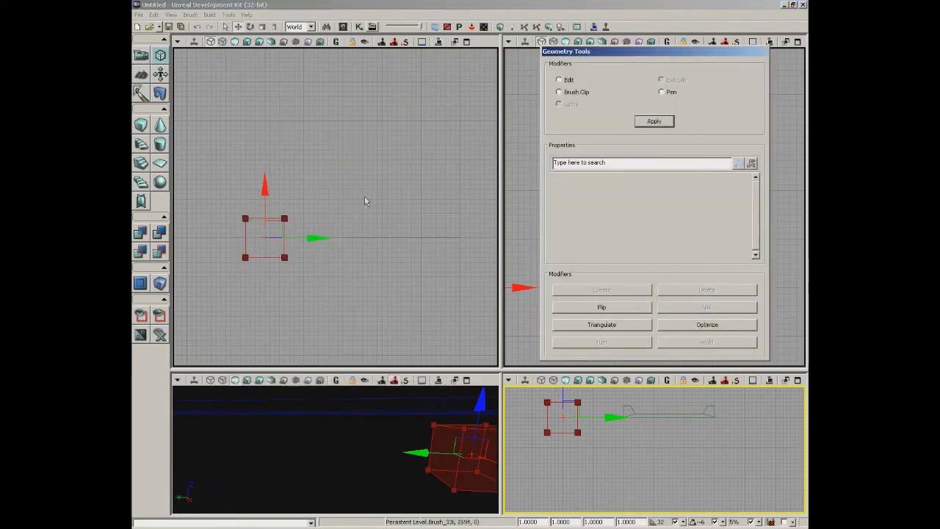
pyautogui.moveTo(365, 197)
pyautogui.mouseDown(button='right')
pyautogui.moveTo(344, 178)
pyautogui.moveTo(383, 133)
pyautogui.moveTo(404, 131)
pyautogui.mouseUp(button='right')
pyautogui.click(360, 233)
pyautogui.scroll(2, 383, 133)
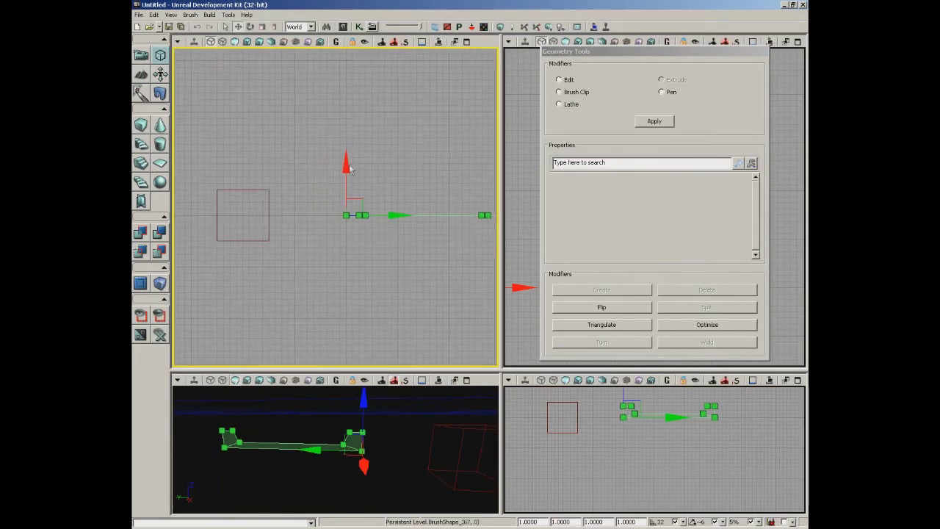
pyautogui.rightClick(244, 215)
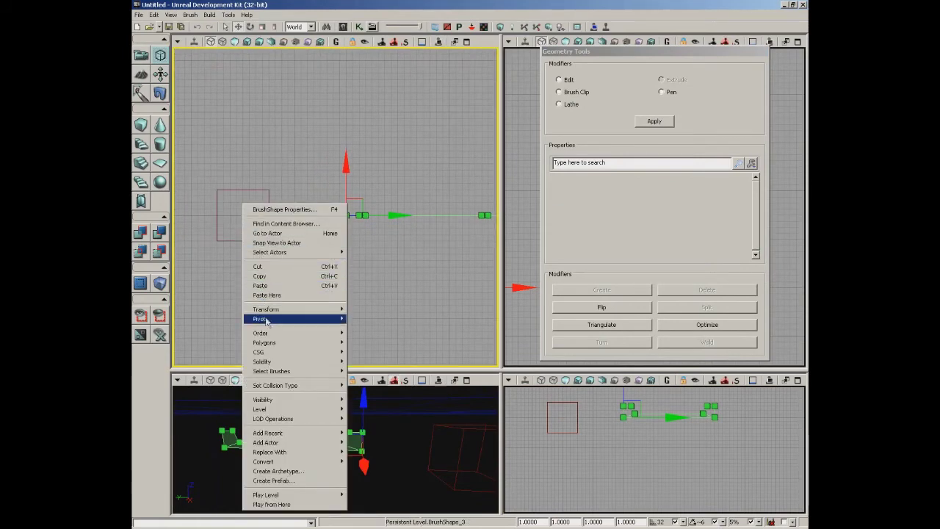
pyautogui.moveTo(278, 320)
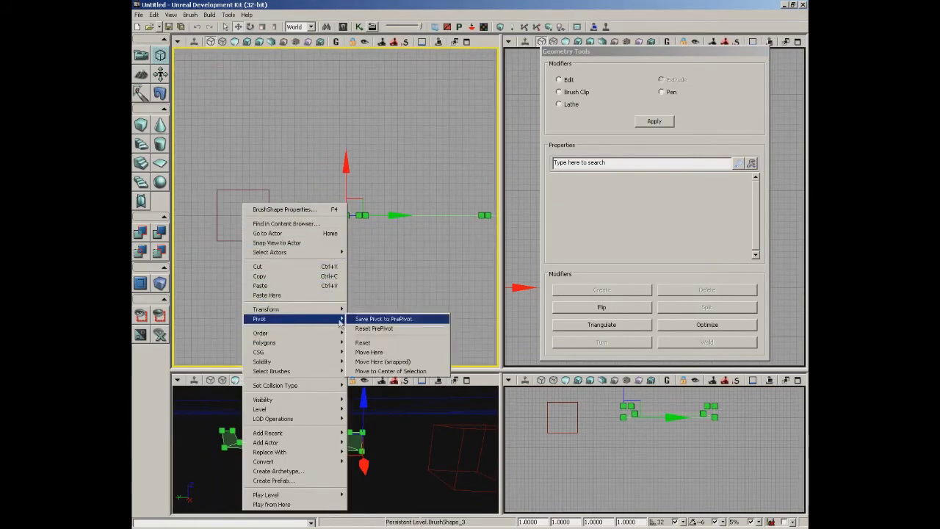
pyautogui.click(383, 371)
pyautogui.scroll(-2, 331, 290)
pyautogui.scroll(-1, 332, 281)
pyautogui.moveTo(333, 282); pyautogui.dragTo(325, 317)
pyautogui.moveTo(330, 230); pyautogui.dragTo(335, 177)
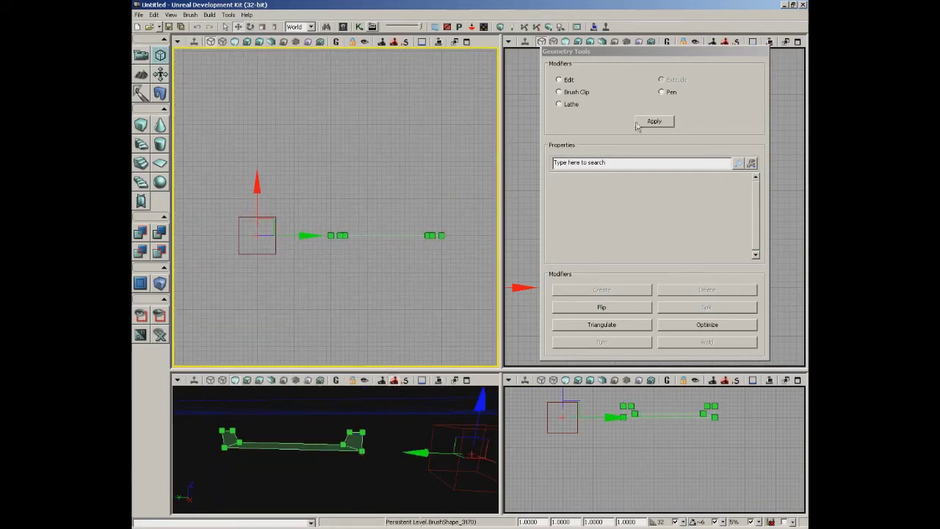
# Lathe the brush shape around its pivot with the top view active, using 4 segments out of 16 total.
pyautogui.click(572, 104)
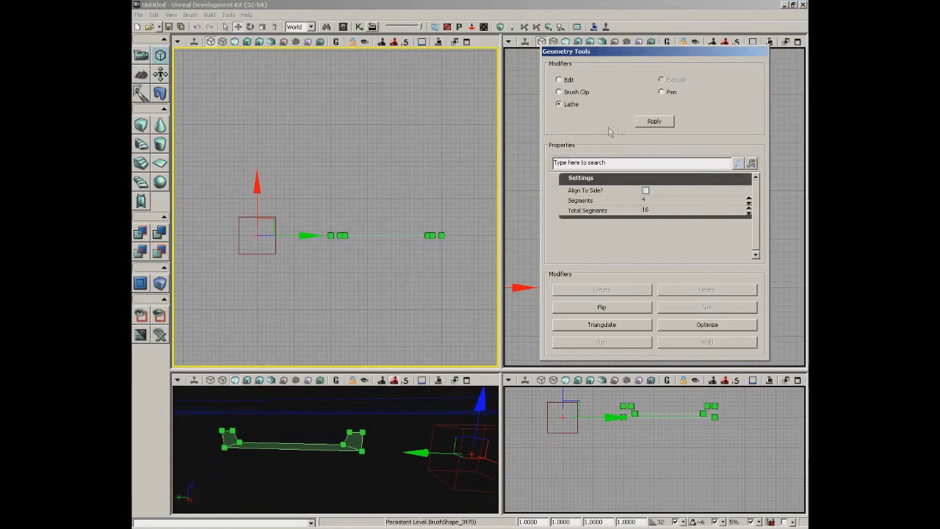
pyautogui.click(652, 122)
pyautogui.click(394, 446)
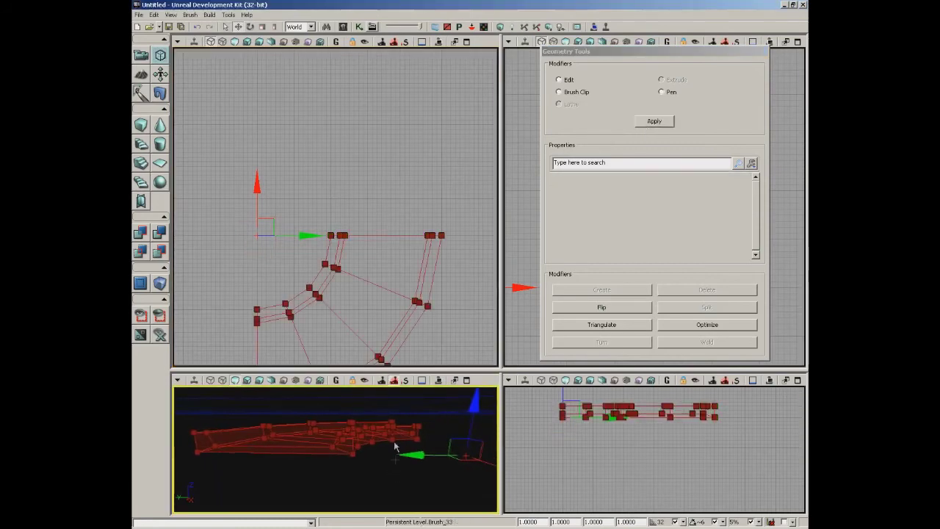
# Enlarge the perspective view and examine the curved lathed brush from several angles.
pyautogui.moveTo(438, 370); pyautogui.dragTo(433, 154)
pyautogui.moveTo(402, 306)
pyautogui.mouseDown(button='right')
pyautogui.moveTo(402, 290)
pyautogui.moveTo(402, 306)
pyautogui.mouseUp(button='right')
pyautogui.moveTo(402, 306)
pyautogui.mouseDown()
pyautogui.moveTo(426, 174)
pyautogui.moveTo(294, 174)
pyautogui.mouseUp()
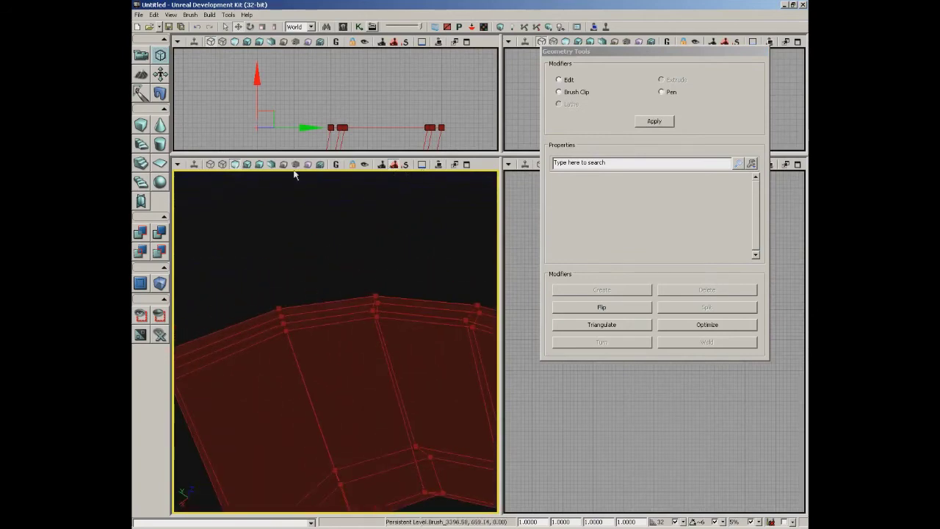
pyautogui.moveTo(405, 316); pyautogui.dragTo(487, 323, button='right')
pyautogui.moveTo(379, 330); pyautogui.dragTo(367, 465)
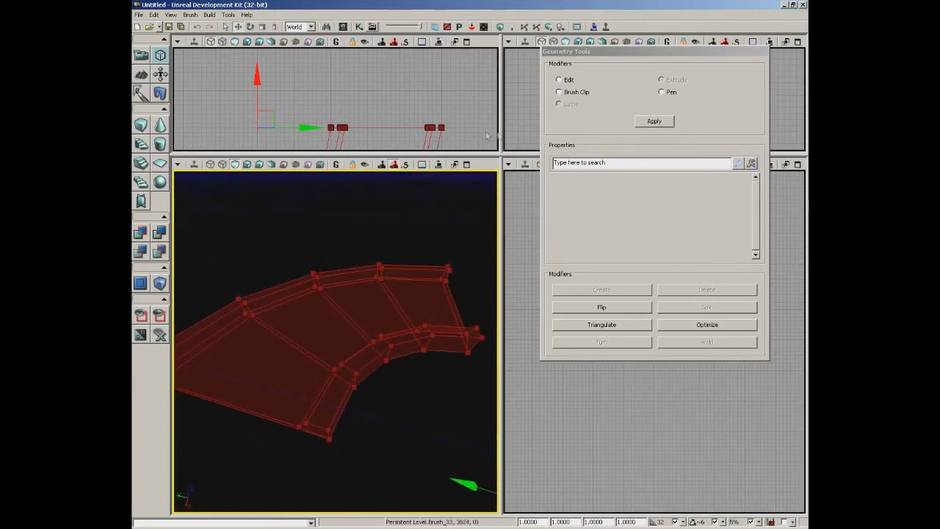
pyautogui.moveTo(418, 413)
pyautogui.mouseDown()
pyautogui.moveTo(457, 482)
pyautogui.moveTo(439, 485)
pyautogui.mouseUp()
pyautogui.click(396, 123)
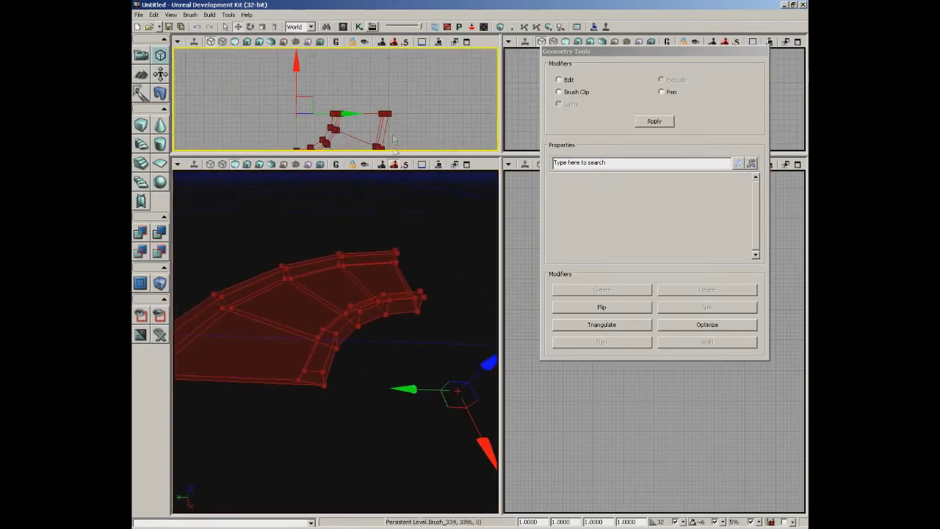
# Enlarge the top view and move the curved red builder brush along the green axis, away from the green brush shape.
pyautogui.moveTo(396, 152); pyautogui.dragTo(396, 277)
pyautogui.moveTo(405, 242); pyautogui.dragTo(419, 209)
pyautogui.click(360, 189)
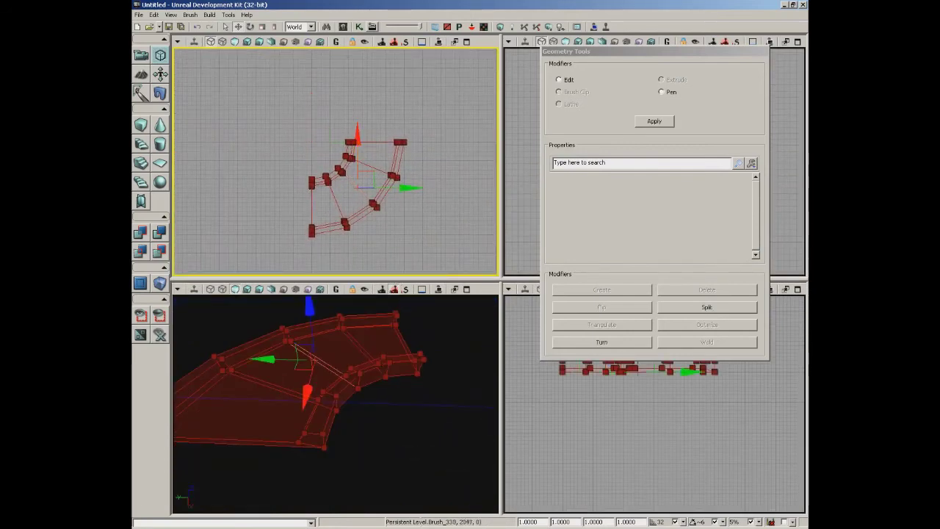
pyautogui.click(308, 202)
pyautogui.click(311, 203)
pyautogui.moveTo(370, 138); pyautogui.dragTo(189, 139)
# Select the green brush shape in the top view and move its pivot, snapped to the grid, out beyond its inner end.
pyautogui.click(364, 142)
pyautogui.moveTo(422, 184); pyautogui.dragTo(452, 183)
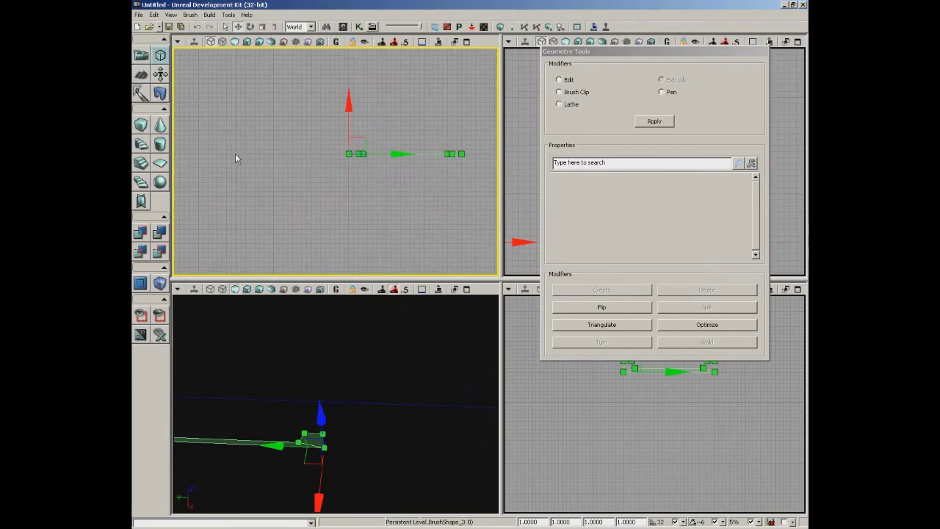
pyautogui.rightClick(273, 154)
pyautogui.moveTo(290, 258)
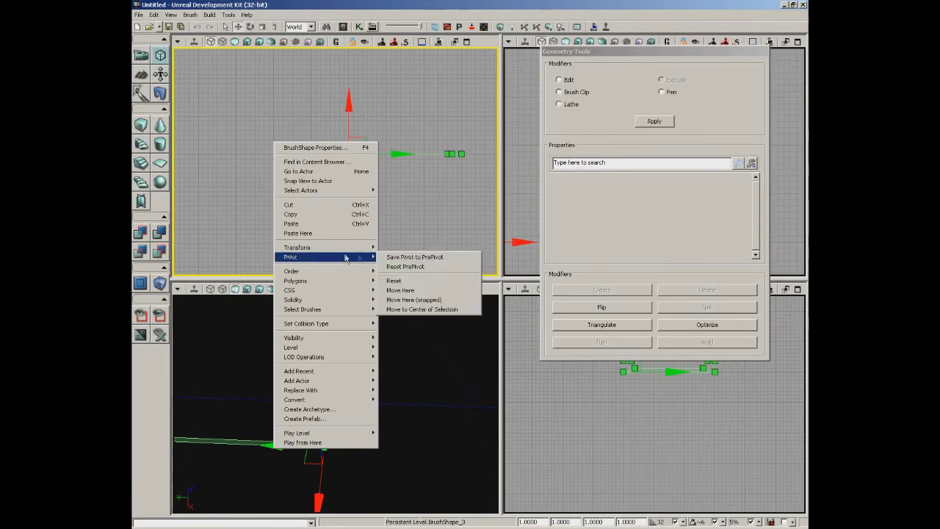
pyautogui.click(401, 304)
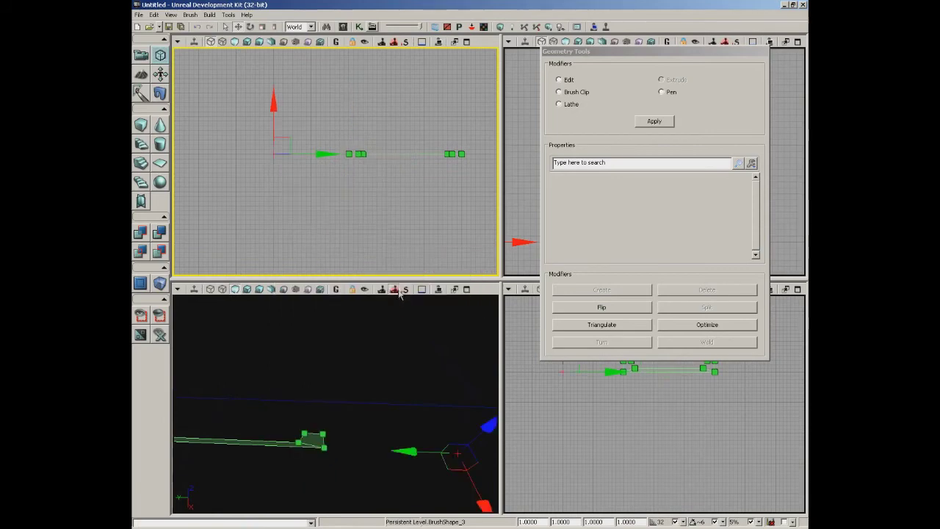
# Lathe the brush shape around its pivot into a full ring, using 32 segments out of 32 total.
pyautogui.click(567, 105)
pyautogui.click(650, 201)
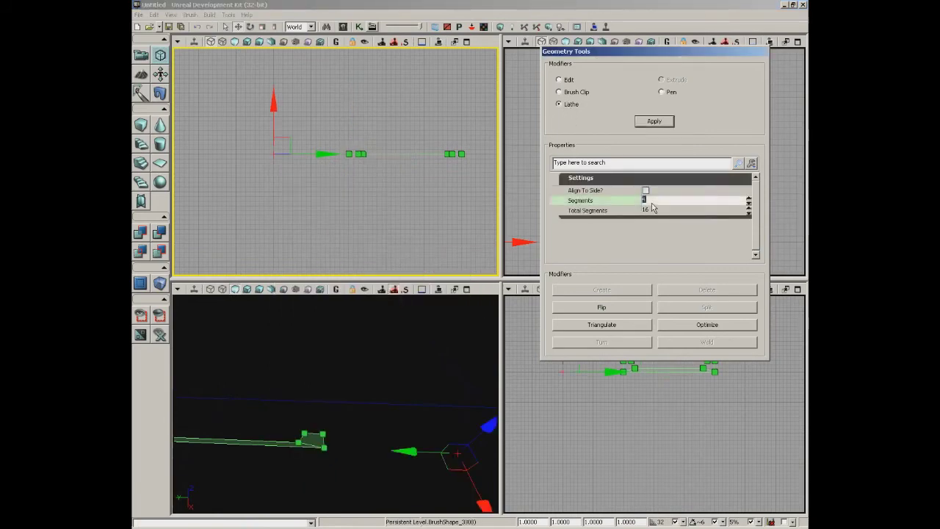
pyautogui.write('232')
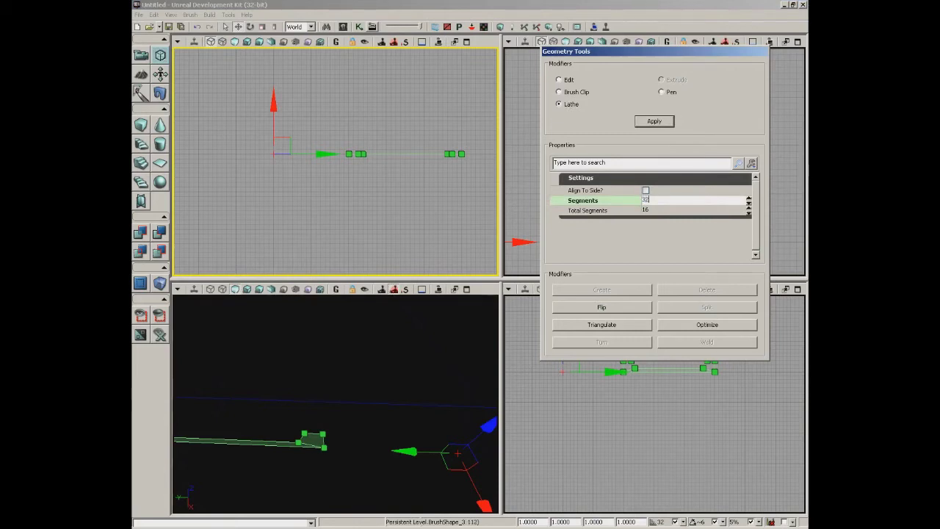
pyautogui.press('Tab')
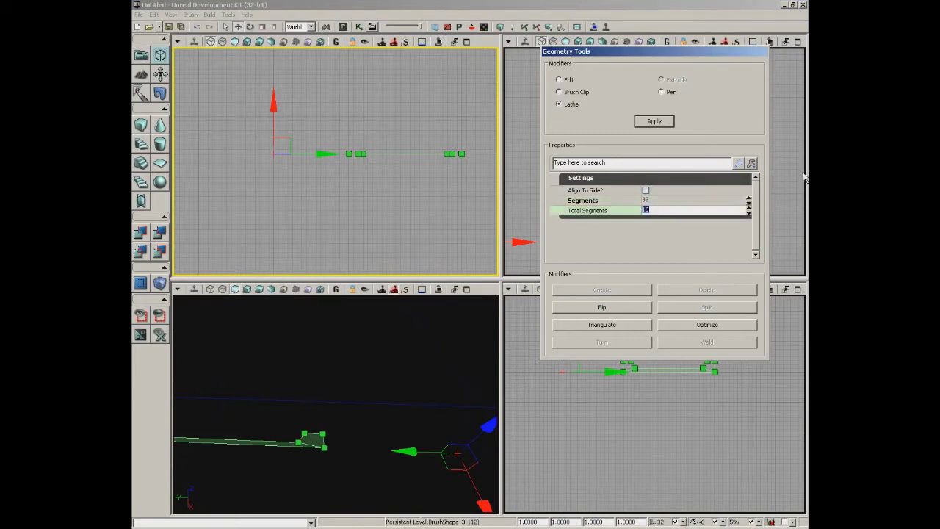
pyautogui.press('Up')
pyautogui.press('Down')
pyautogui.write('32')
pyautogui.press('Return')
pyautogui.click(655, 121)
# Examine the lathed ring in the top view, checking how its outer vertices and edges fall along the circle.
pyautogui.scroll(-4, 330, 174)
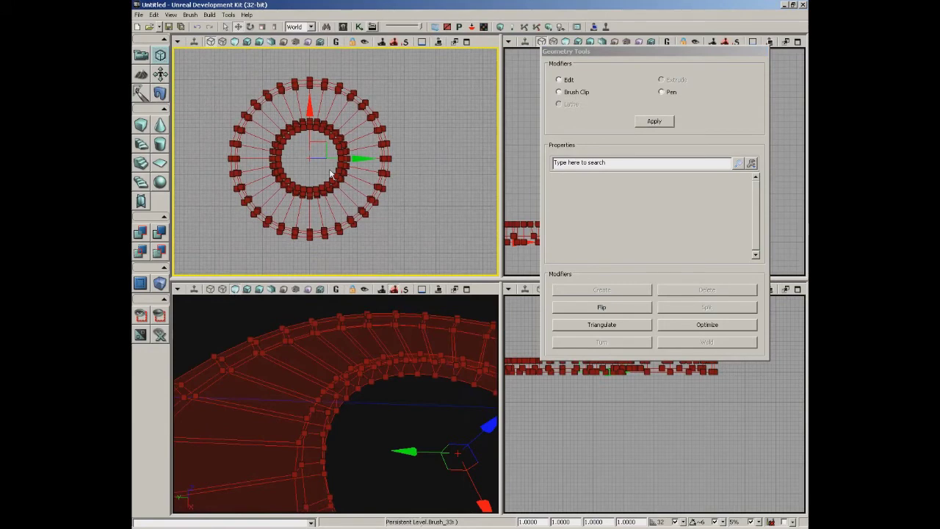
pyautogui.scroll(3, 367, 235)
pyautogui.scroll(2, 376, 254)
pyautogui.moveTo(375, 222); pyautogui.dragTo(404, 147)
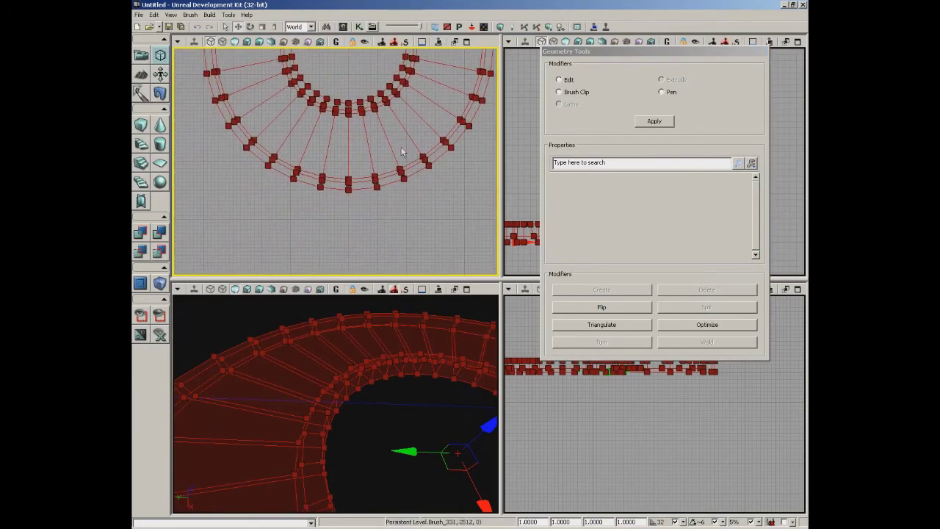
pyautogui.scroll(2, 367, 203)
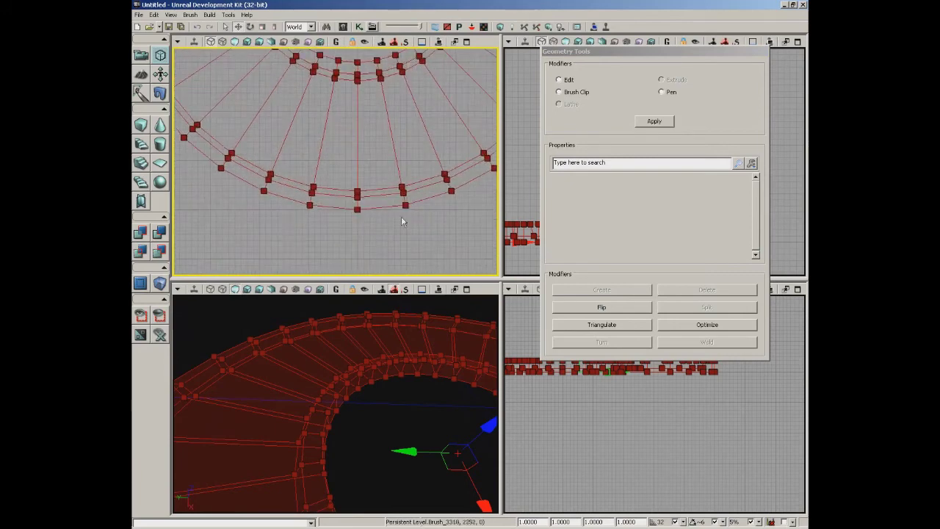
pyautogui.moveTo(388, 228); pyautogui.dragTo(378, 217)
pyautogui.click(378, 211)
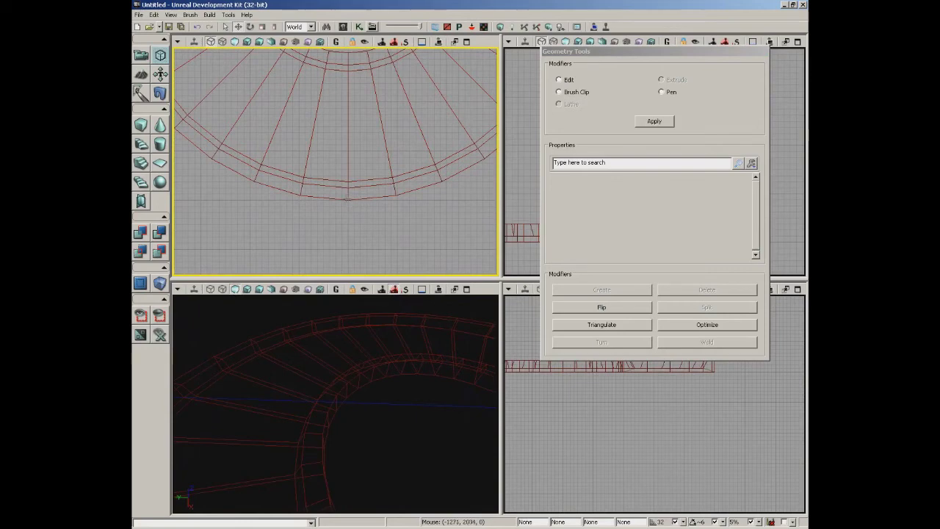
pyautogui.scroll(-2, 354, 147)
pyautogui.moveTo(353, 149); pyautogui.dragTo(347, 243)
pyautogui.moveTo(345, 55); pyautogui.dragTo(349, 100)
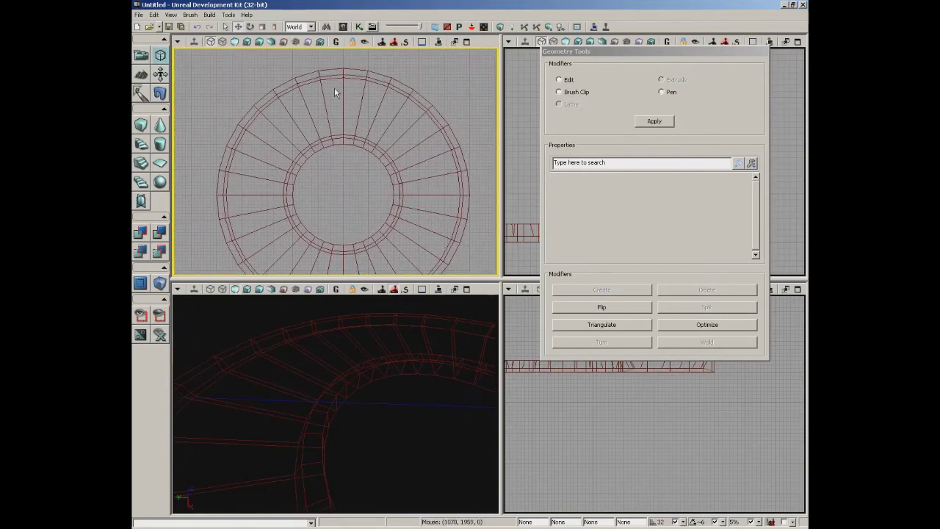
# Select the red lathed ring and move it along the green axis, away from the brush shape.
pyautogui.click(404, 197)
pyautogui.scroll(-3, 426, 140)
pyautogui.moveTo(404, 176); pyautogui.dragTo(318, 186)
# Select the green brush shape, choose the Lathe modifier and move the shape's pivot, snapped to the grid, beyond its inner end.
pyautogui.click(362, 174)
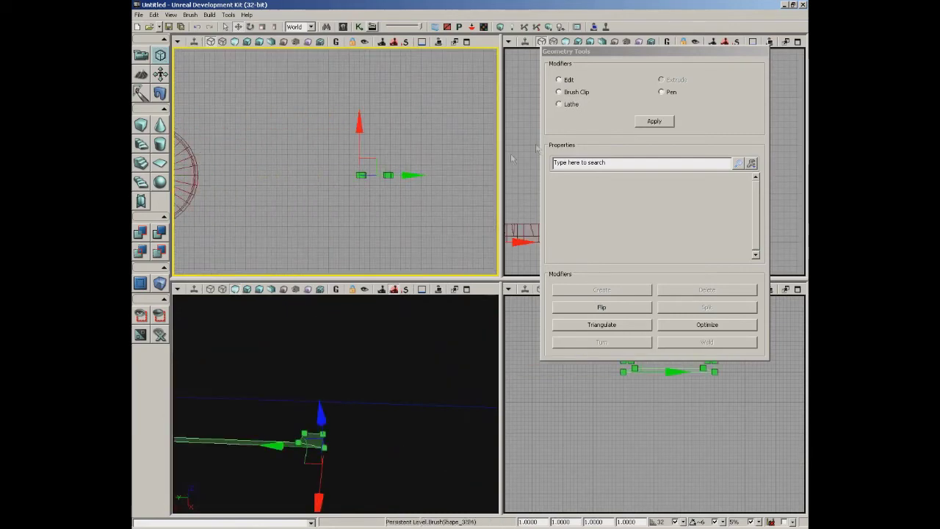
pyautogui.click(564, 104)
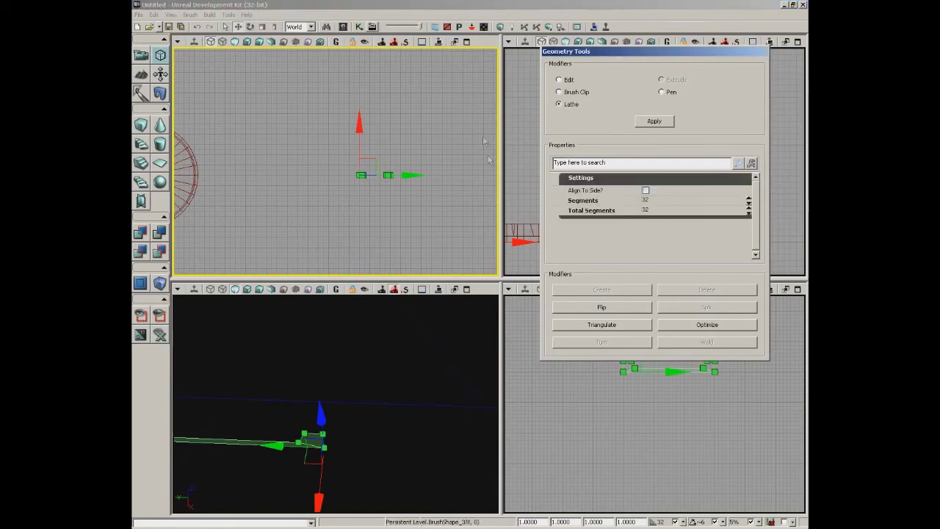
pyautogui.scroll(3, 471, 154)
pyautogui.scroll(2, 443, 151)
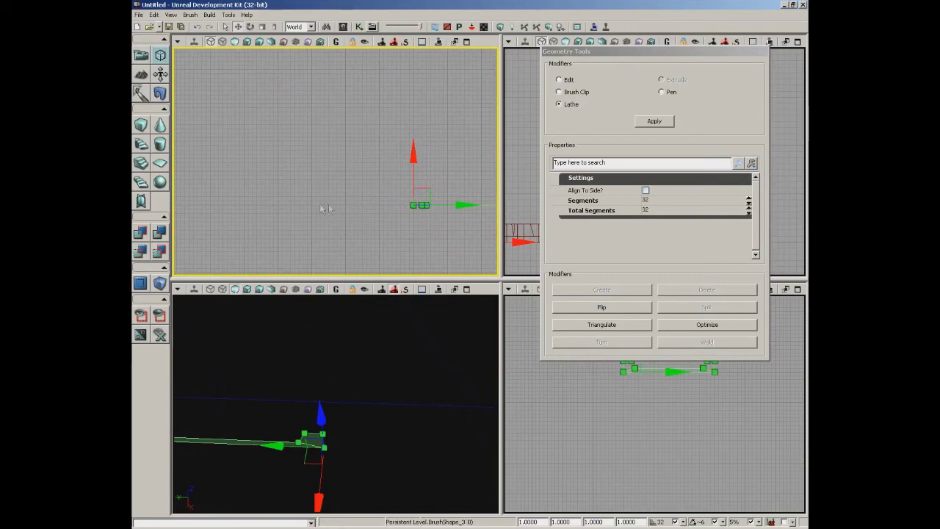
pyautogui.rightClick(347, 194)
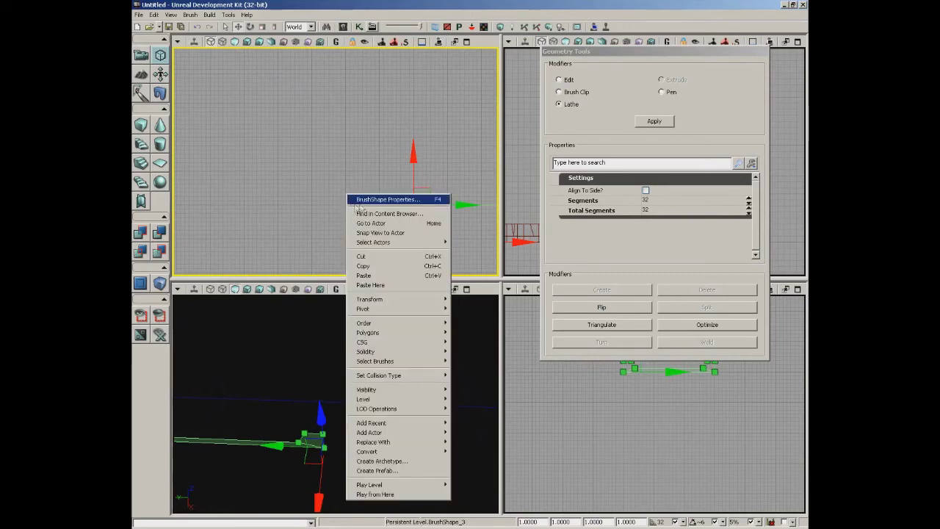
pyautogui.moveTo(433, 308)
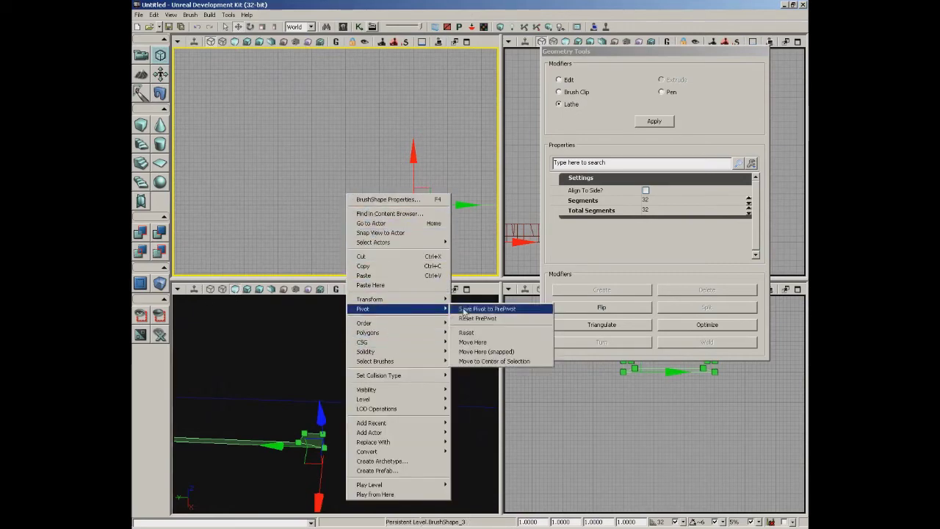
pyautogui.click(487, 352)
# Add the red lathed ring as an additive brush, move the builder brush aside along the green axis and select the blue ring.
pyautogui.moveTo(419, 230)
pyautogui.mouseDown()
pyautogui.moveTo(398, 192)
pyautogui.moveTo(323, 183)
pyautogui.moveTo(338, 194)
pyautogui.moveTo(328, 202)
pyautogui.moveTo(409, 180)
pyautogui.mouseUp()
pyautogui.scroll(2, 397, 210)
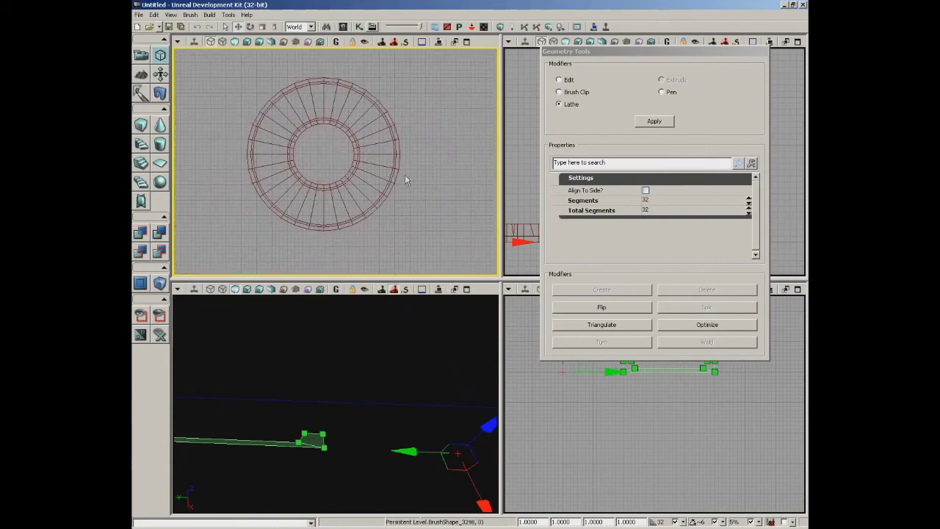
pyautogui.click(391, 175)
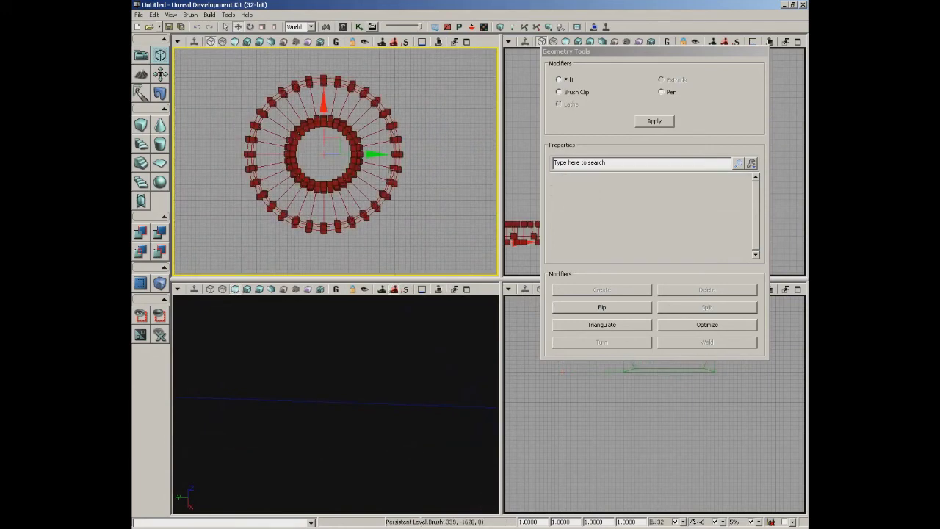
pyautogui.scroll(1, 439, 179)
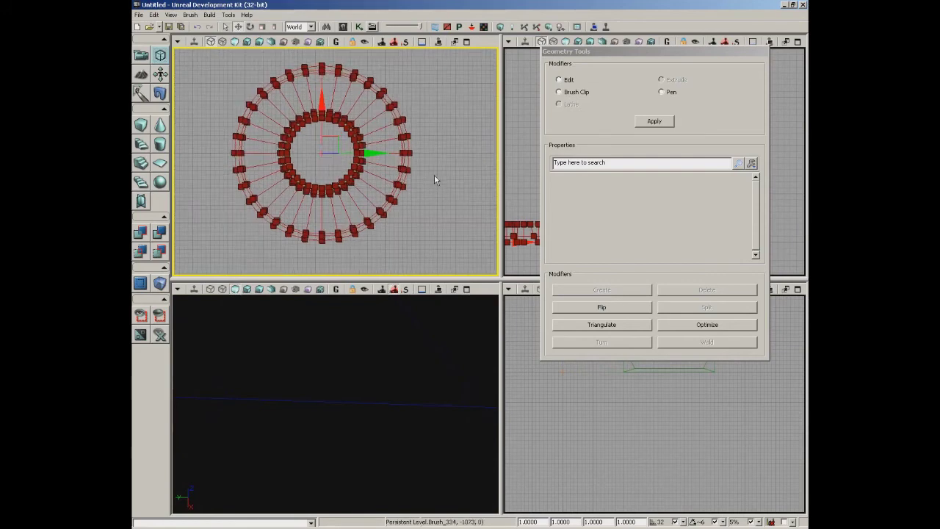
pyautogui.moveTo(372, 153); pyautogui.dragTo(165, 152)
pyautogui.click(299, 153)
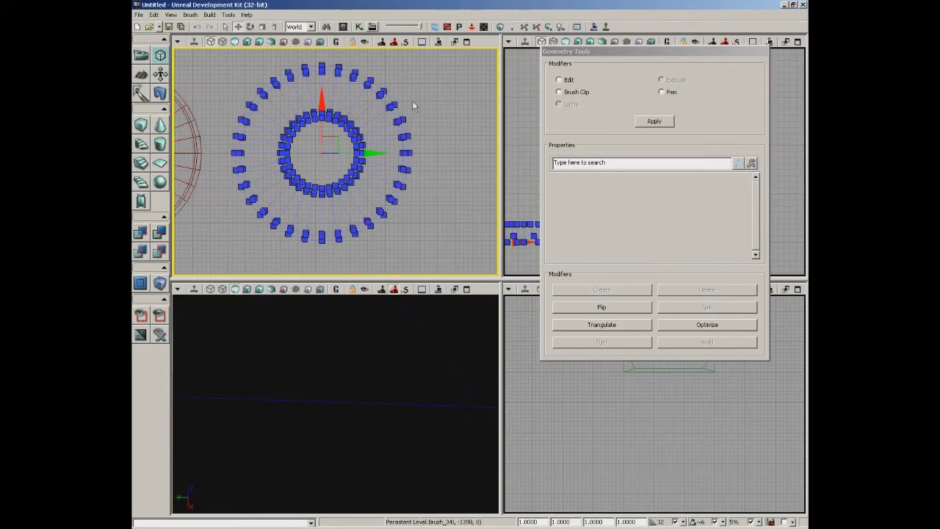
# Select the green brush shape again and place its pivot, snapped to the grid, at the intended centre of a second ring.
pyautogui.moveTo(419, 110); pyautogui.dragTo(186, 126)
pyautogui.click(376, 163)
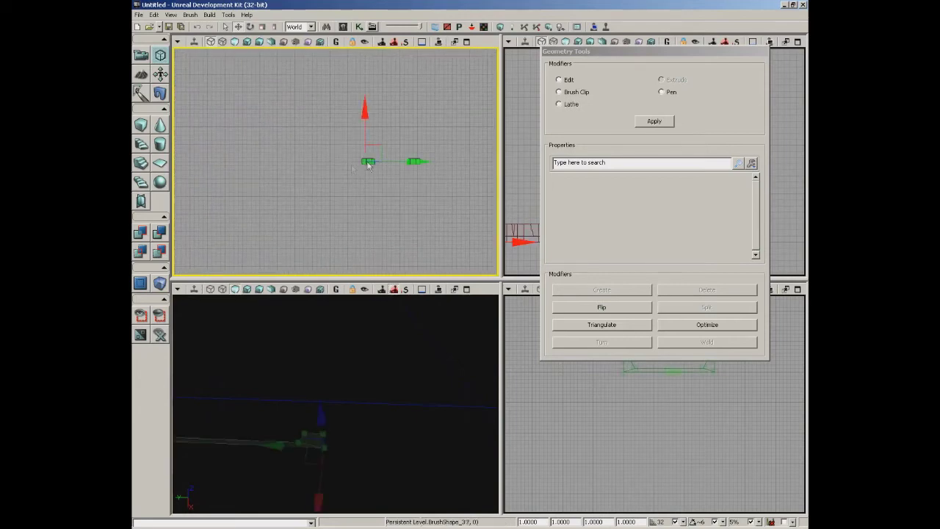
pyautogui.rightClick(320, 161)
pyautogui.moveTo(416, 266)
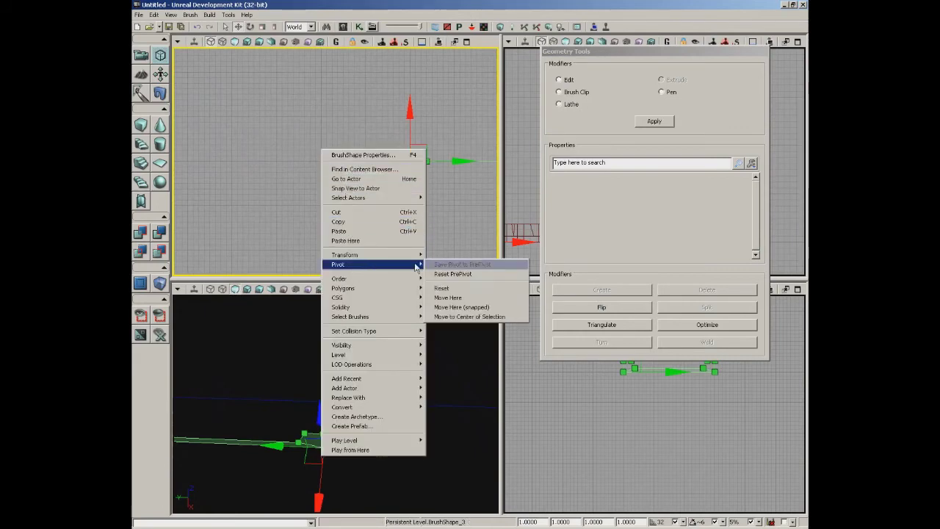
pyautogui.click(461, 307)
# Lathe the brush shape into a full ring with Align To Side enabled, using 32 segments out of 32 total.
pyautogui.click(571, 105)
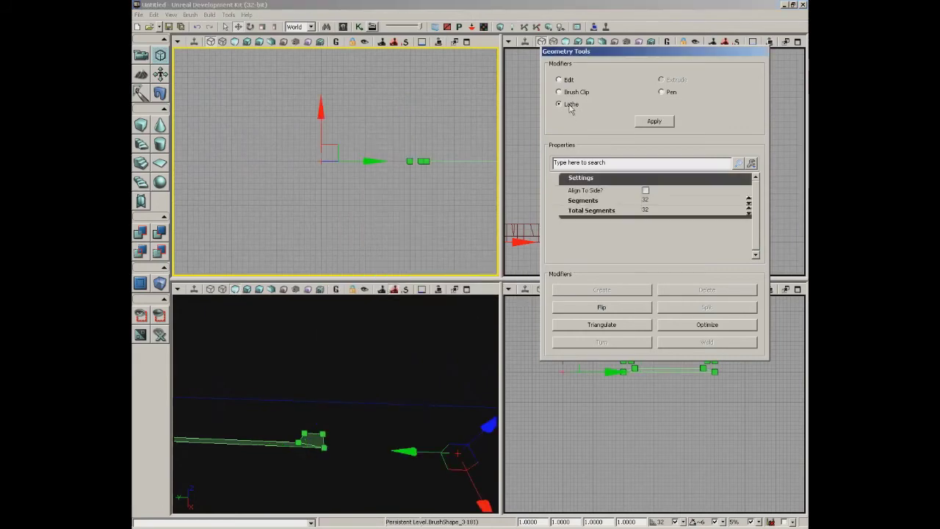
pyautogui.click(646, 190)
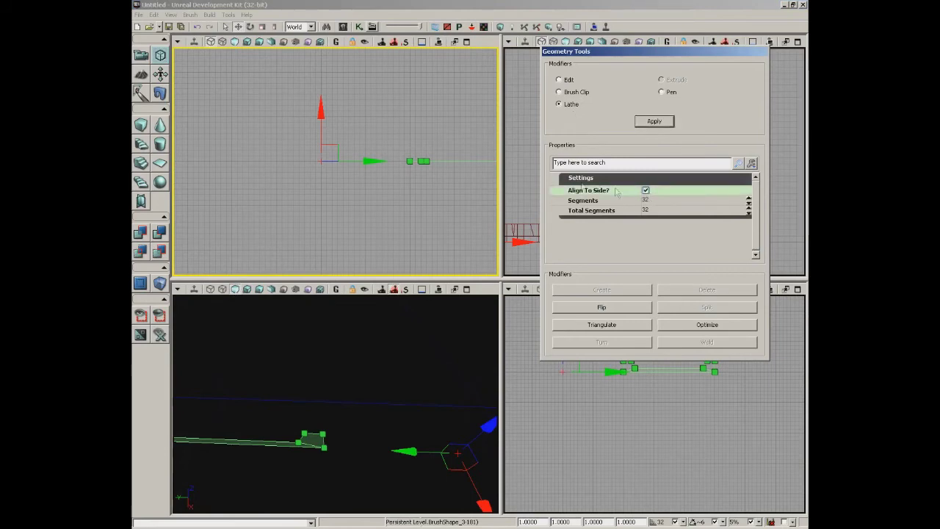
pyautogui.click(654, 127)
# Inspect the side-aligned ring in the top view and move it along the green axis to sit beside the blue additive ring.
pyautogui.moveTo(336, 214)
pyautogui.mouseDown()
pyautogui.moveTo(357, 164)
pyautogui.moveTo(347, 84)
pyautogui.mouseUp()
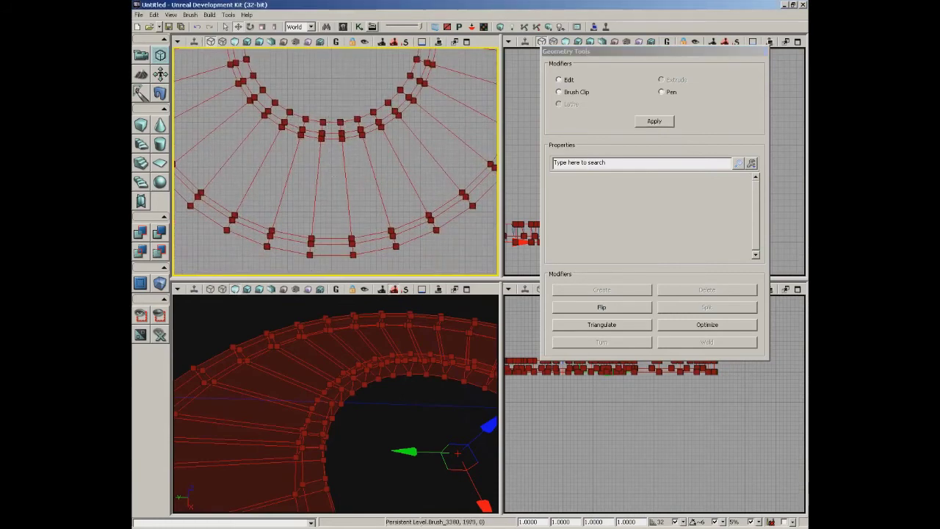
pyautogui.moveTo(365, 163); pyautogui.dragTo(296, 215)
pyautogui.moveTo(369, 111); pyautogui.dragTo(410, 178)
pyautogui.scroll(-3, 410, 178)
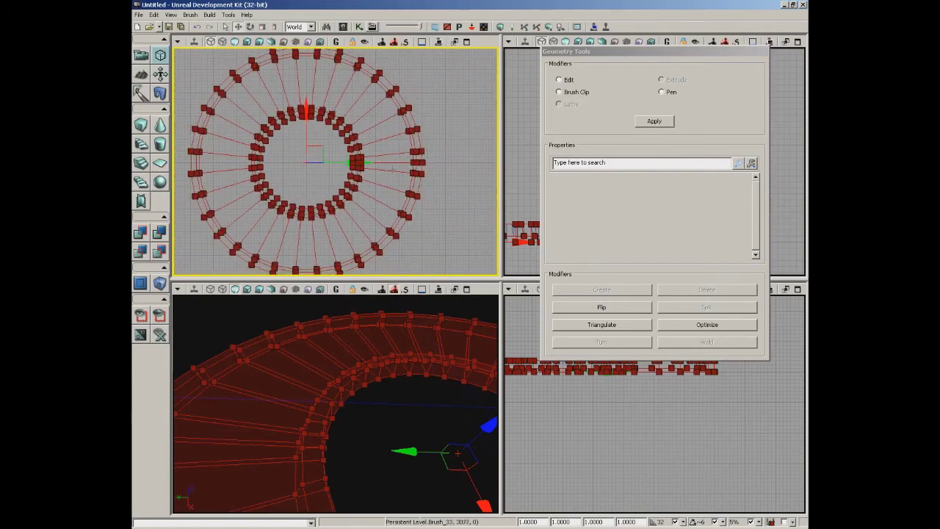
pyautogui.moveTo(300, 189); pyautogui.dragTo(340, 210)
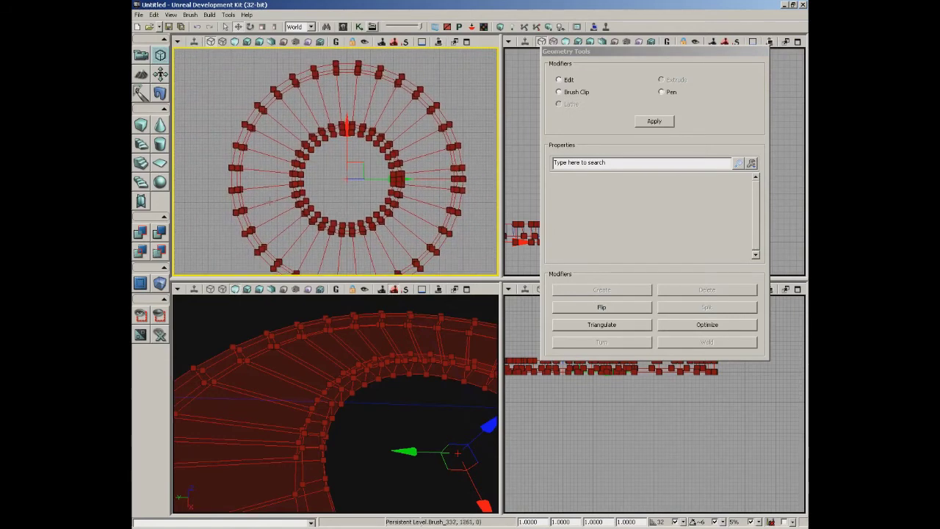
pyautogui.moveTo(319, 174); pyautogui.dragTo(374, 142)
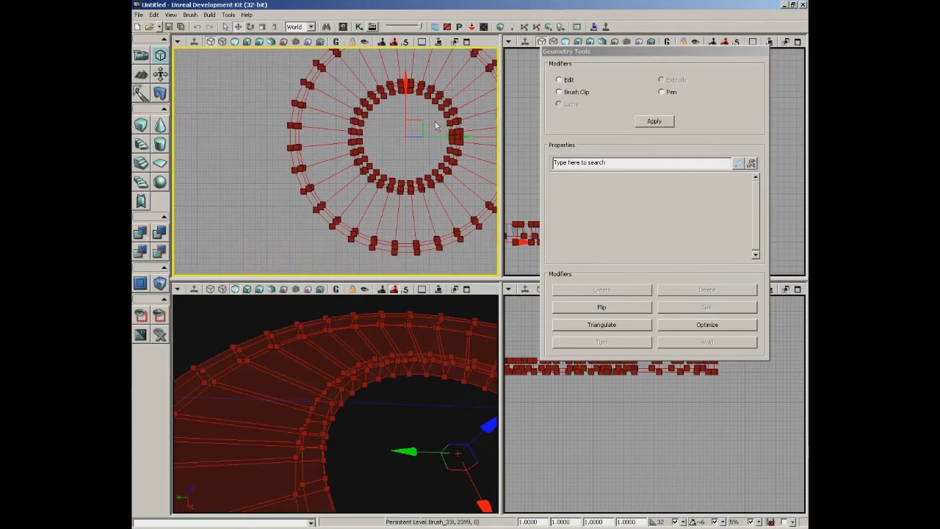
pyautogui.moveTo(420, 117); pyautogui.dragTo(253, 124)
pyautogui.moveTo(216, 154); pyautogui.dragTo(426, 147)
pyautogui.scroll(-4, 448, 147)
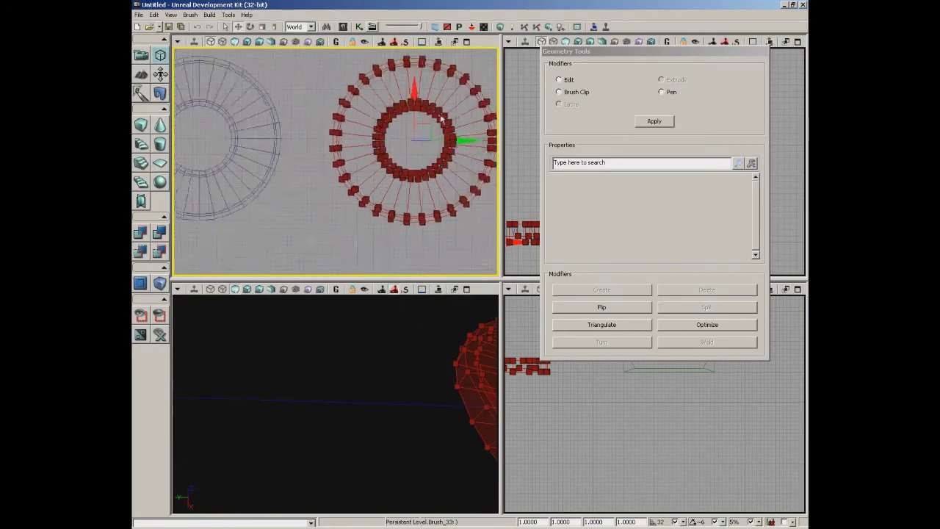
# Maximize the top view, move the Geometry Tools window aside and compare the outer edges of the two rings, selecting the blue one.
pyautogui.click(466, 41)
pyautogui.moveTo(672, 53); pyautogui.dragTo(805, 217)
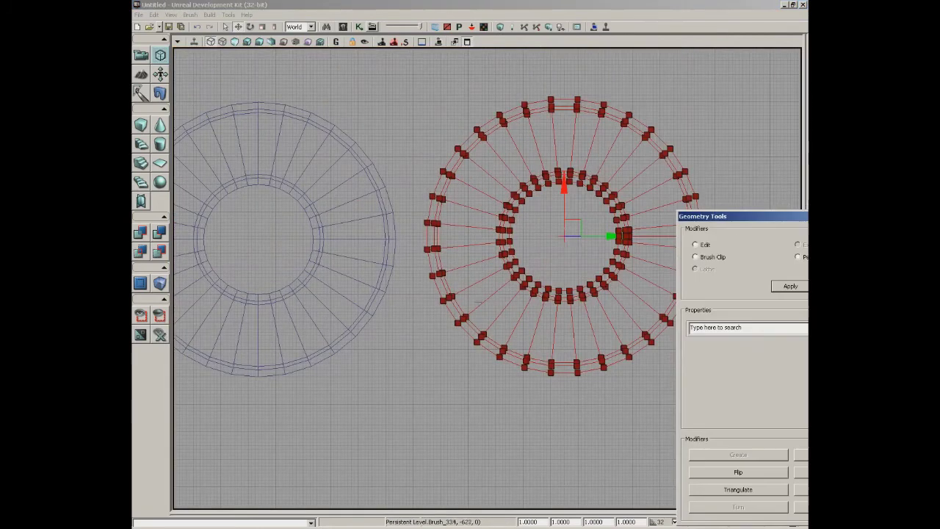
pyautogui.moveTo(319, 388); pyautogui.dragTo(367, 363)
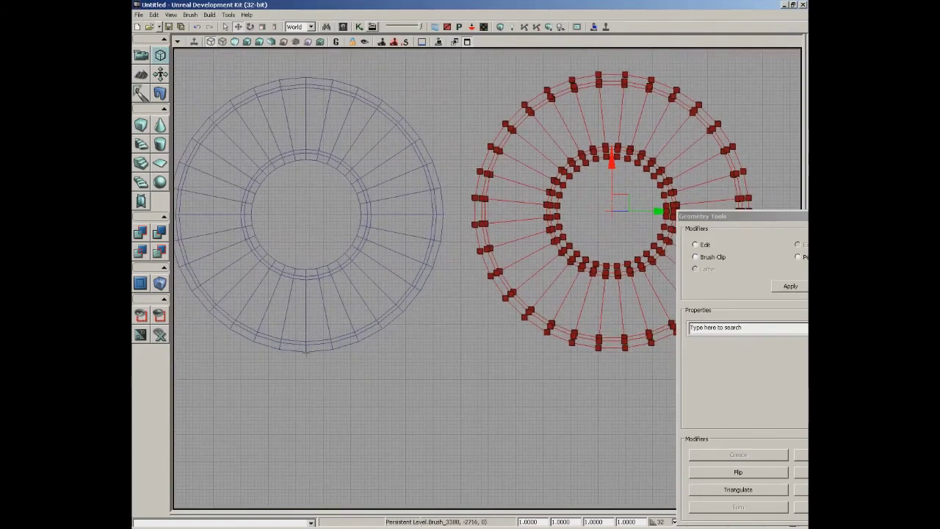
pyautogui.click(308, 359)
pyautogui.scroll(10, 306, 365)
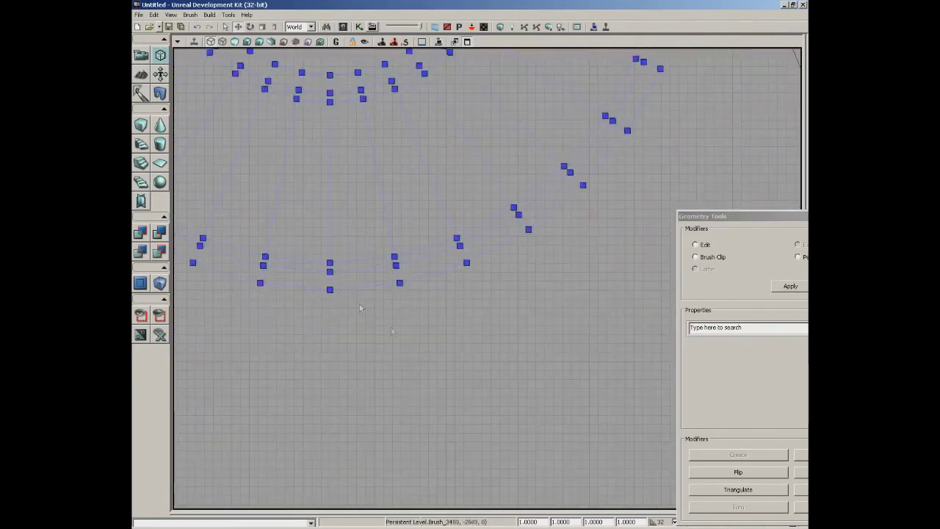
pyautogui.scroll(-10, 360, 308)
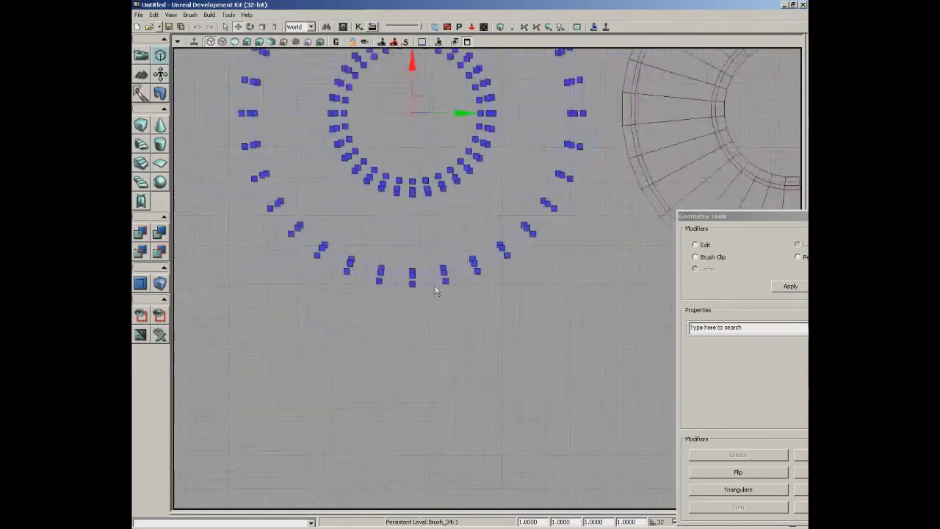
pyautogui.click(463, 320)
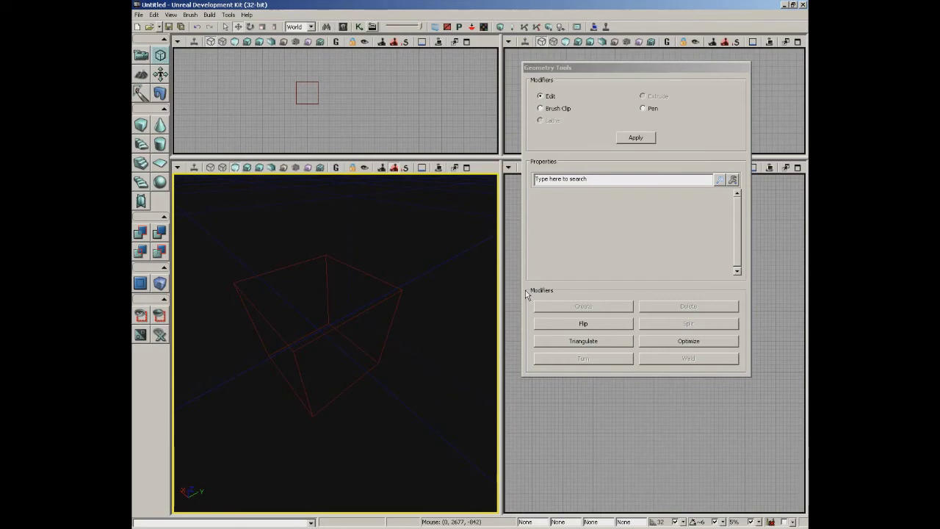
# Compare the modifiers available for the whole cube brush, its top and side faces, a bottom edge and a corner vertex.
pyautogui.click(363, 273)
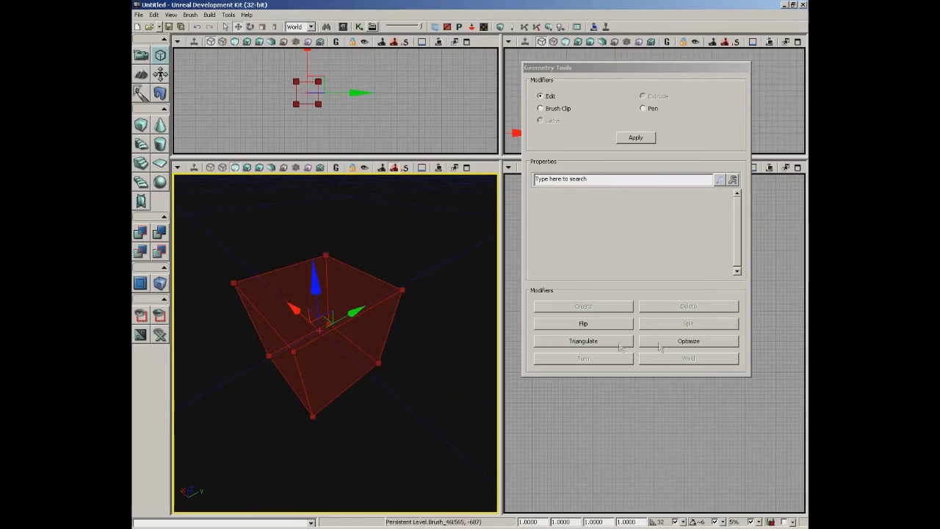
pyautogui.click(375, 291)
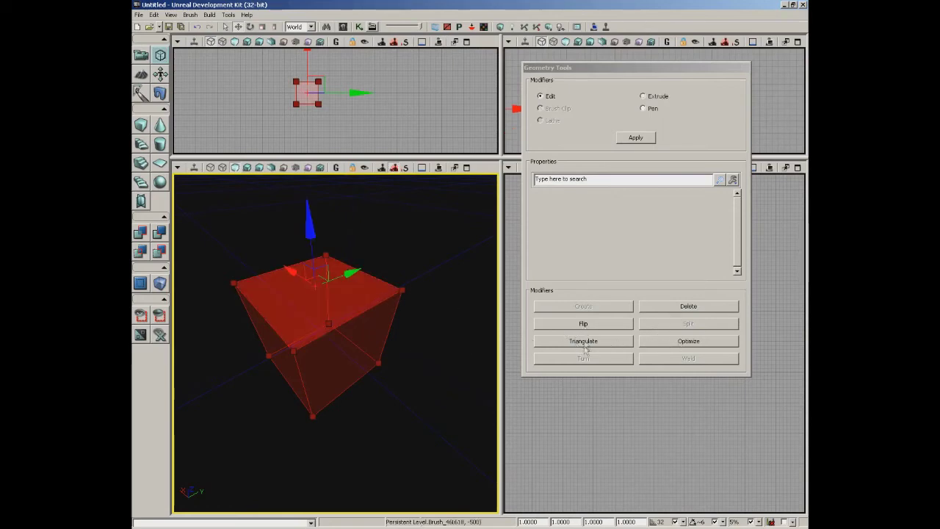
pyautogui.click(339, 396)
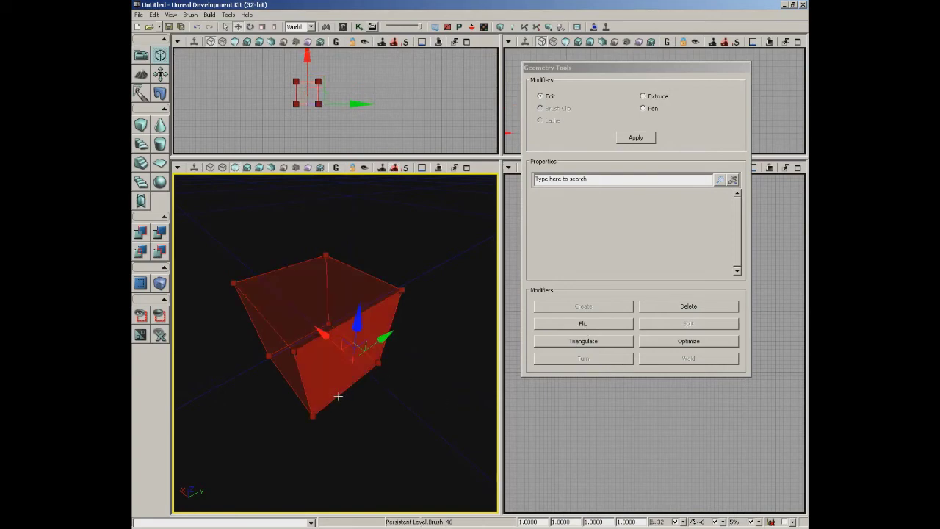
pyautogui.click(339, 395)
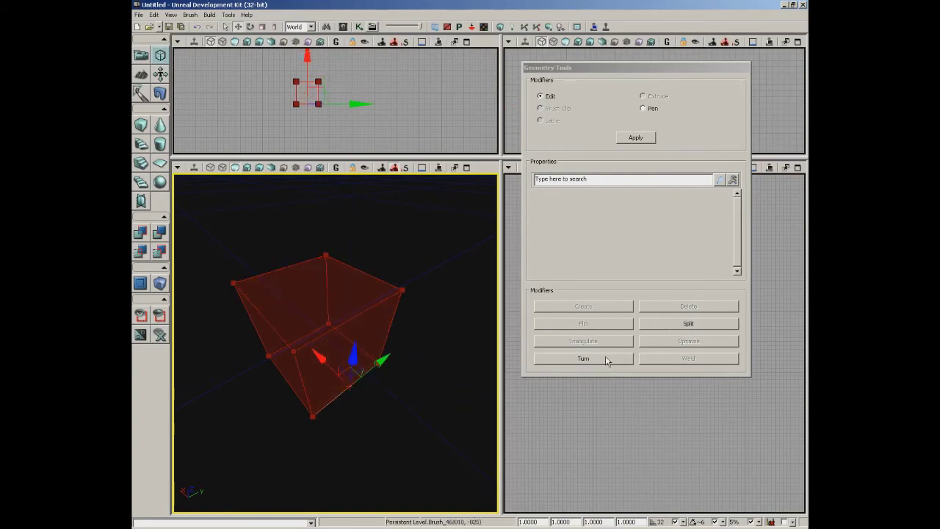
pyautogui.click(293, 352)
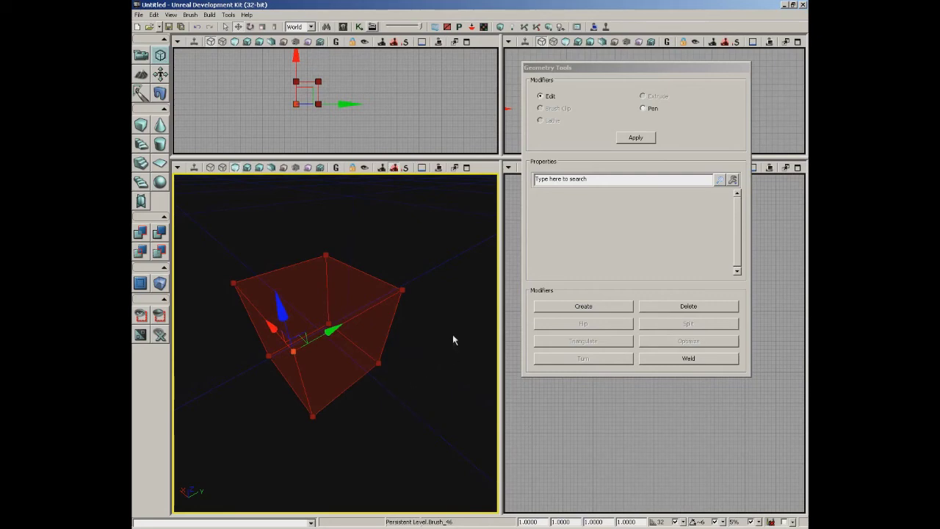
pyautogui.click(433, 347)
pyautogui.click(352, 318)
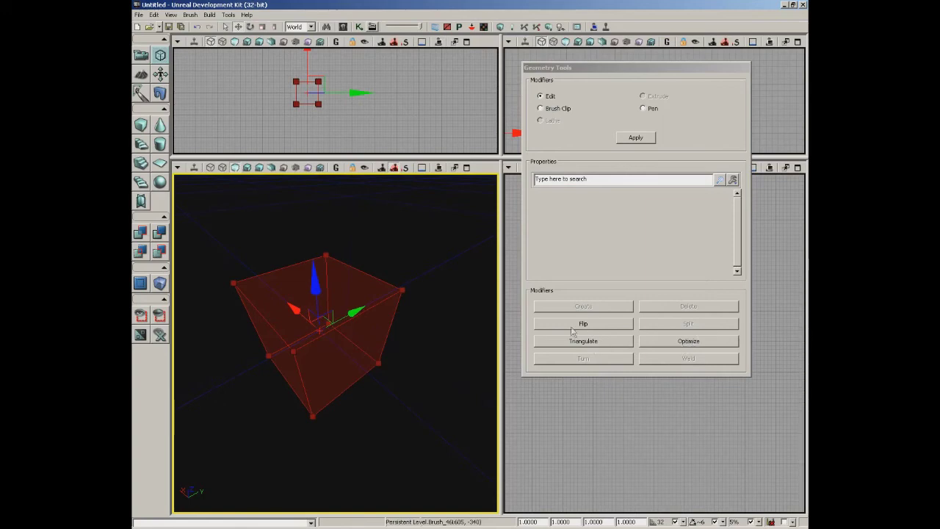
# Raise the cube's far top corner vertex 160 units along the blue axis.
pyautogui.click(233, 283)
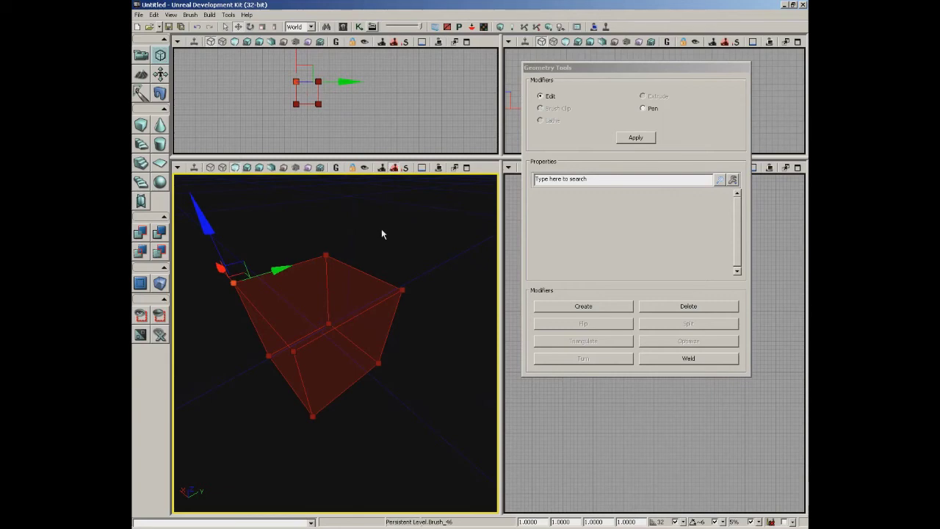
pyautogui.moveTo(382, 234)
pyautogui.mouseDown()
pyautogui.moveTo(380, 214)
pyautogui.moveTo(379, 239)
pyautogui.mouseUp()
pyautogui.moveTo(380, 239); pyautogui.dragTo(331, 188, button='right')
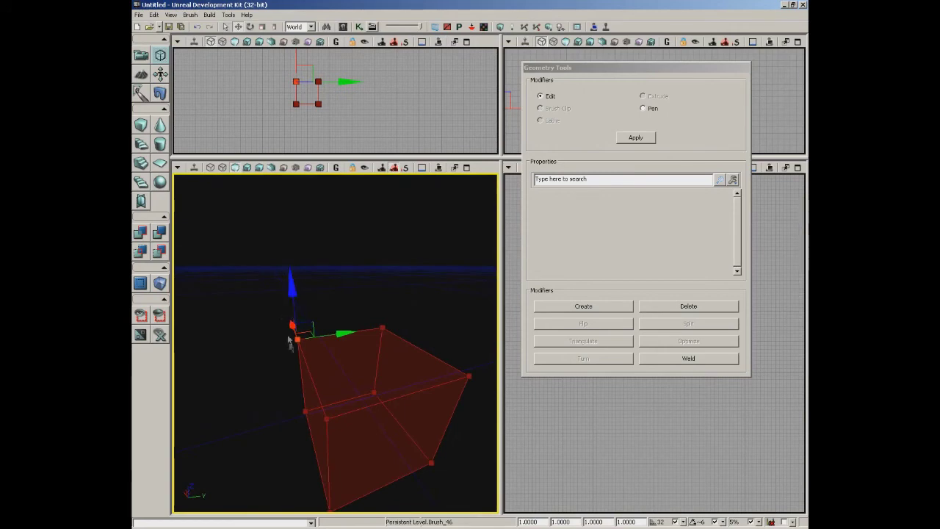
pyautogui.moveTo(291, 308); pyautogui.dragTo(292, 235)
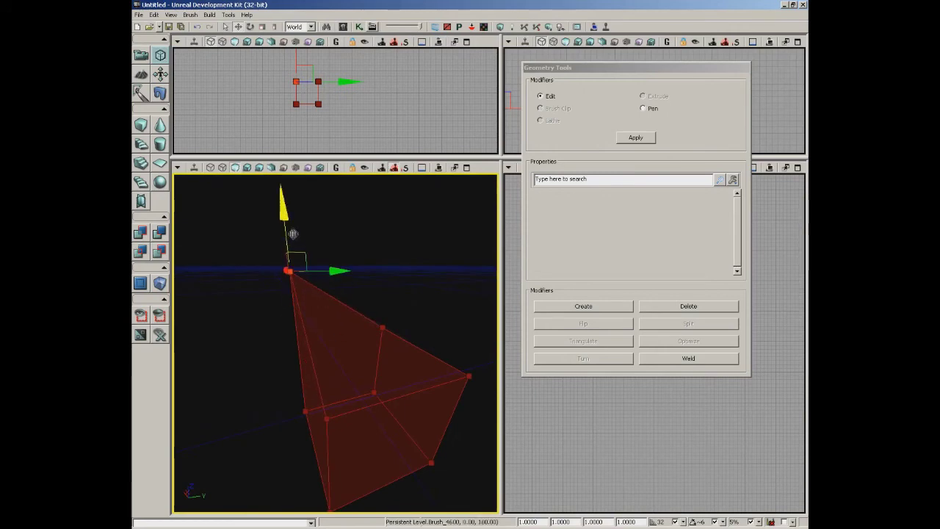
pyautogui.click(288, 294)
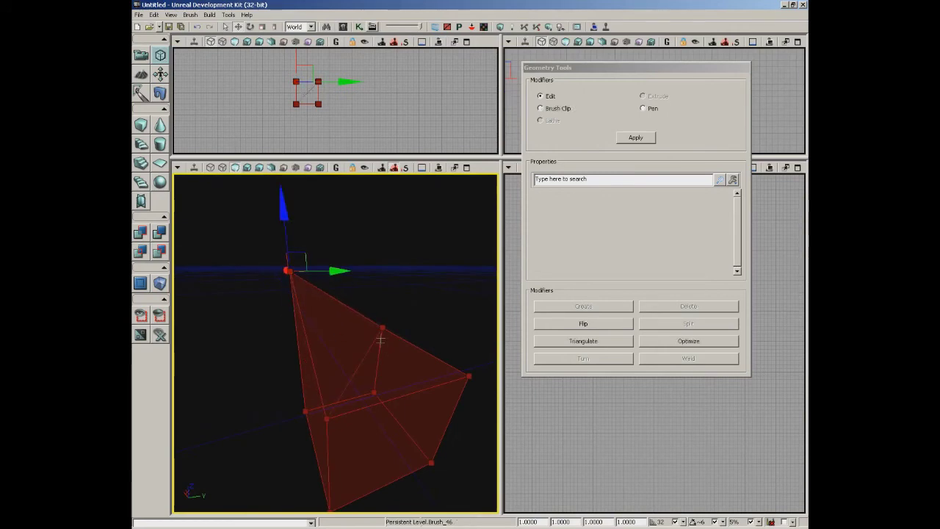
# Move the whole brush up 32 units, and lower the raised corner vertex level with the other top corners.
pyautogui.moveTo(422, 301); pyautogui.dragTo(448, 310, button='middle')
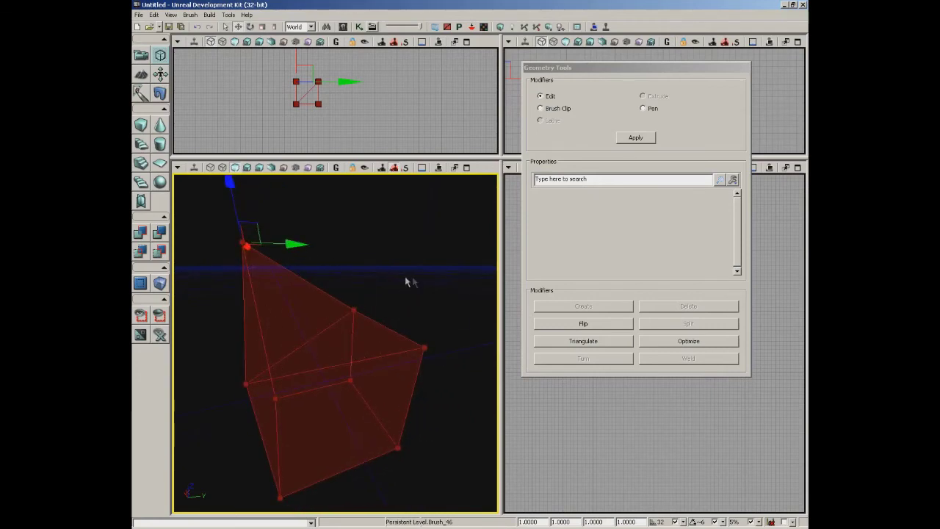
pyautogui.moveTo(230, 189); pyautogui.dragTo(226, 174)
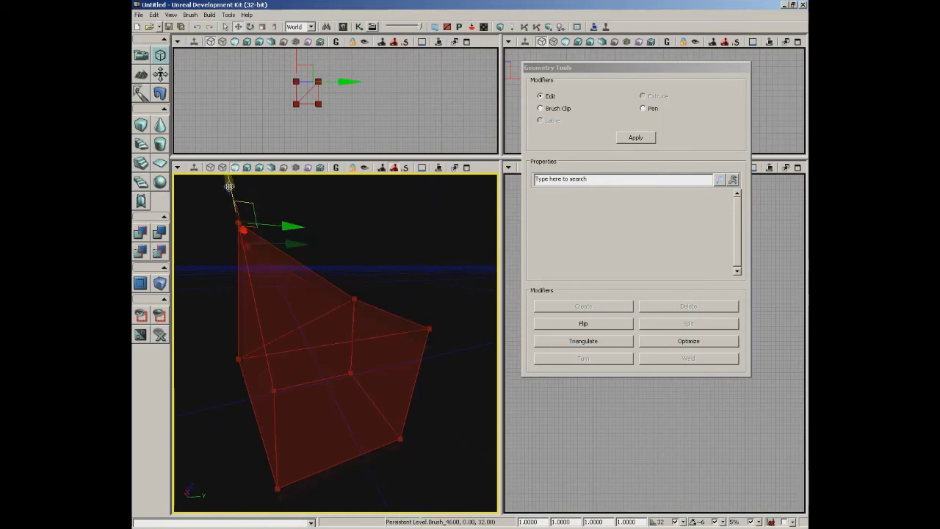
pyautogui.click(214, 242)
pyautogui.click(239, 222)
pyautogui.click(239, 222)
pyautogui.moveTo(233, 191); pyautogui.dragTo(233, 252)
pyautogui.moveTo(322, 195); pyautogui.dragTo(314, 223, button='middle')
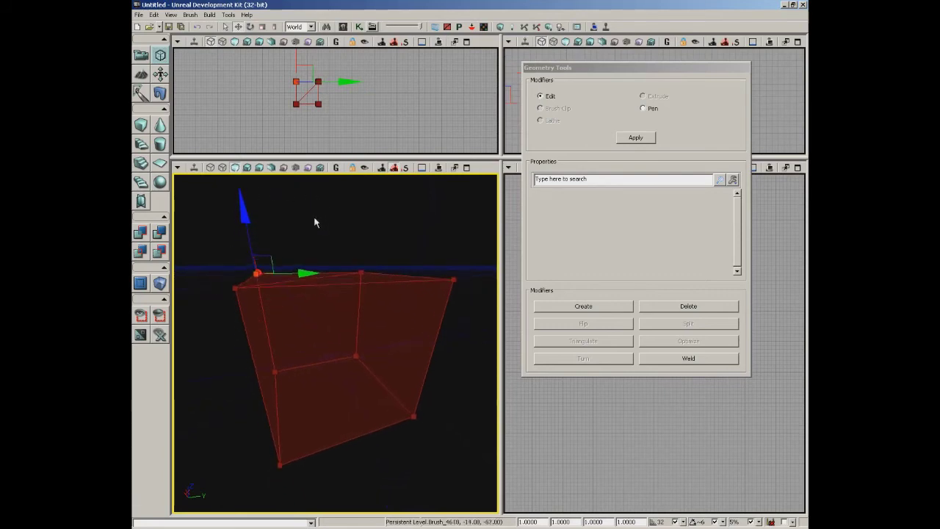
pyautogui.moveTo(314, 223); pyautogui.dragTo(312, 221, button='right')
pyautogui.moveTo(368, 271)
pyautogui.mouseDown(button='middle')
pyautogui.moveTo(373, 208)
pyautogui.moveTo(365, 179)
pyautogui.mouseUp(button='middle')
pyautogui.moveTo(364, 179); pyautogui.dragTo(367, 192, button='right')
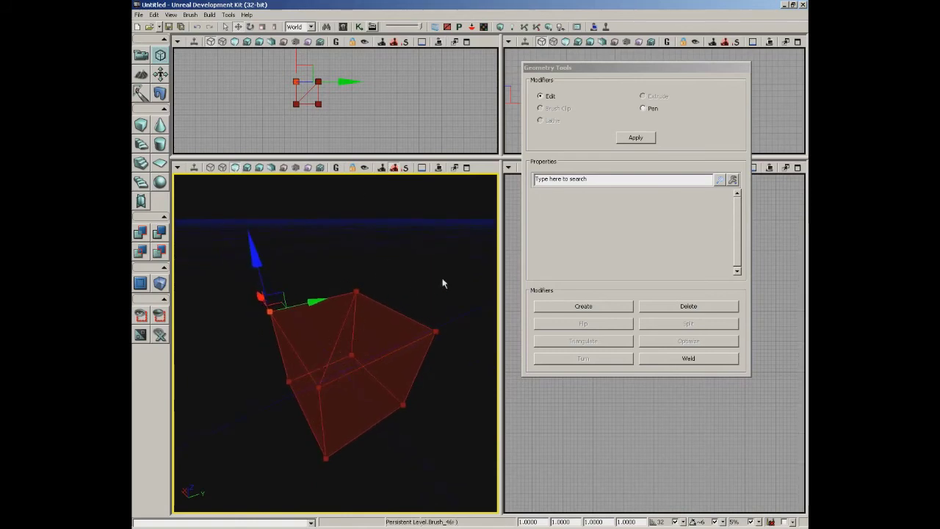
# Select the whole brush and optimize it to merge the triangulated top back into one face.
pyautogui.click(399, 309)
pyautogui.click(396, 311)
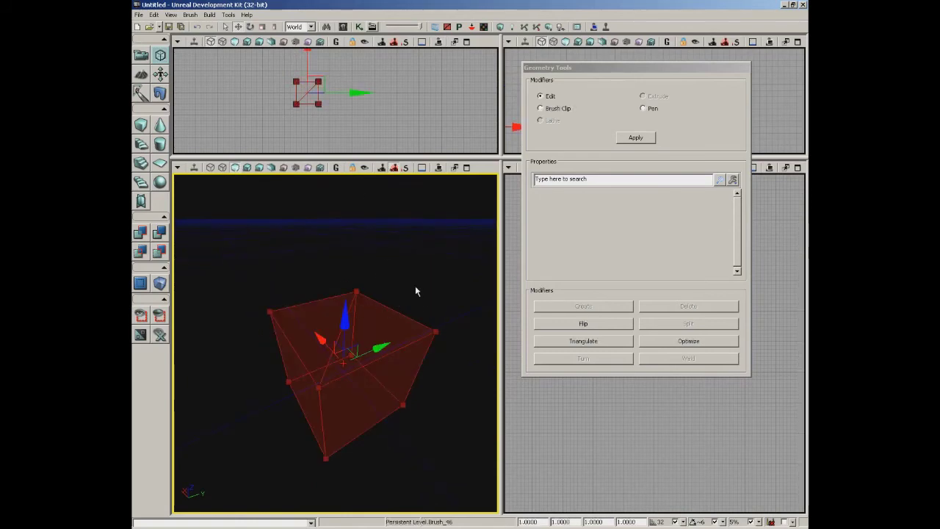
pyautogui.click(392, 298)
pyautogui.click(387, 304)
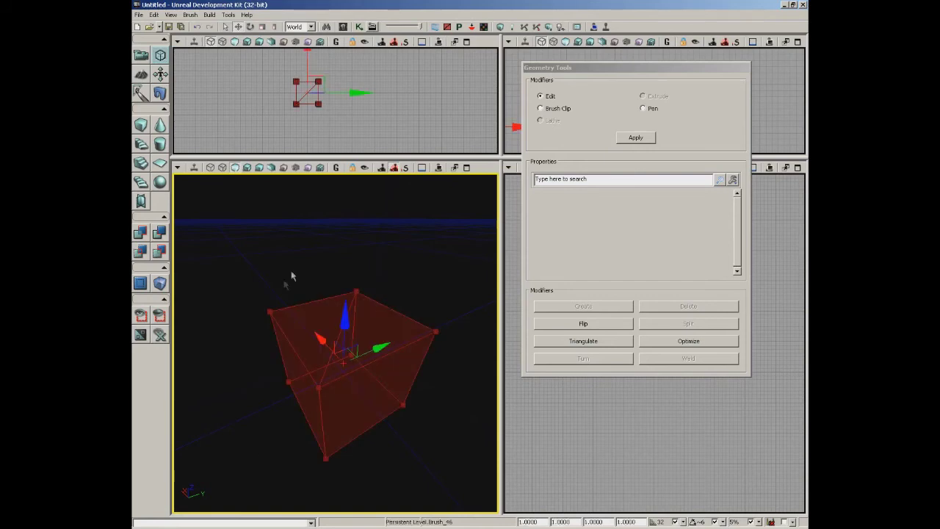
pyautogui.click(688, 342)
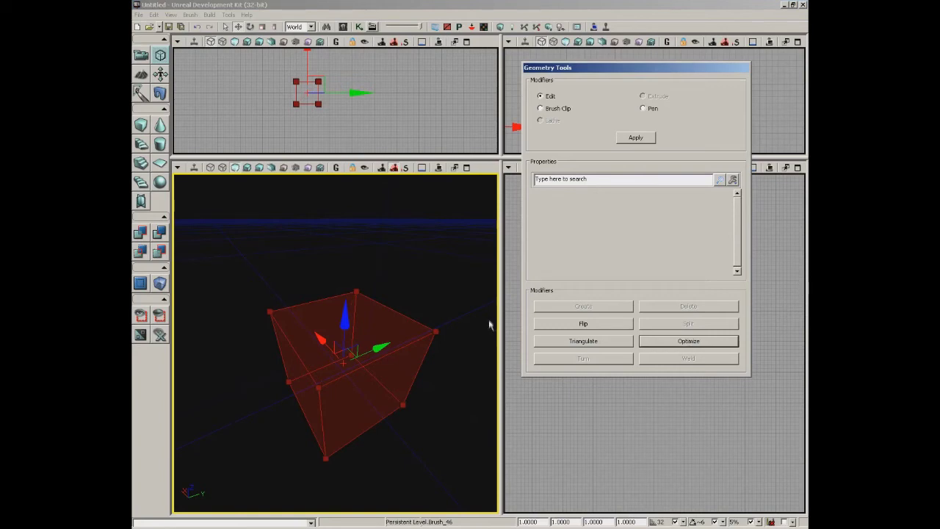
pyautogui.moveTo(423, 247); pyautogui.dragTo(445, 267)
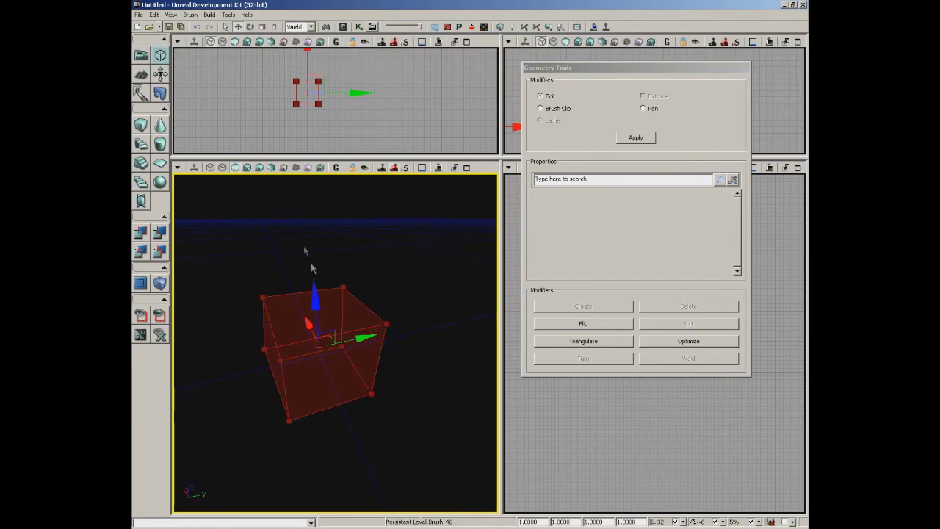
# Add the cube to the level with CSG Add and move the red builder brush clear of it along the green axis.
pyautogui.click(388, 262)
pyautogui.hotkey('ctrl', 'a')
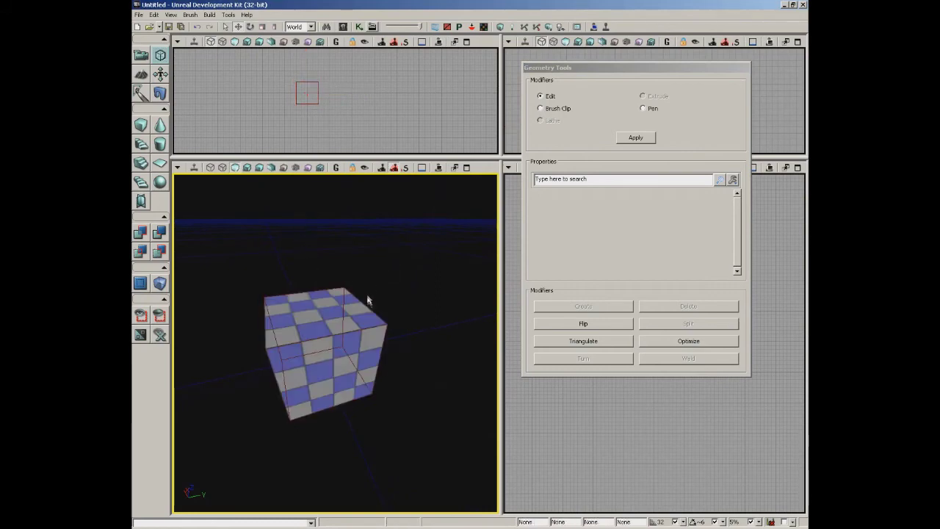
pyautogui.click(379, 298)
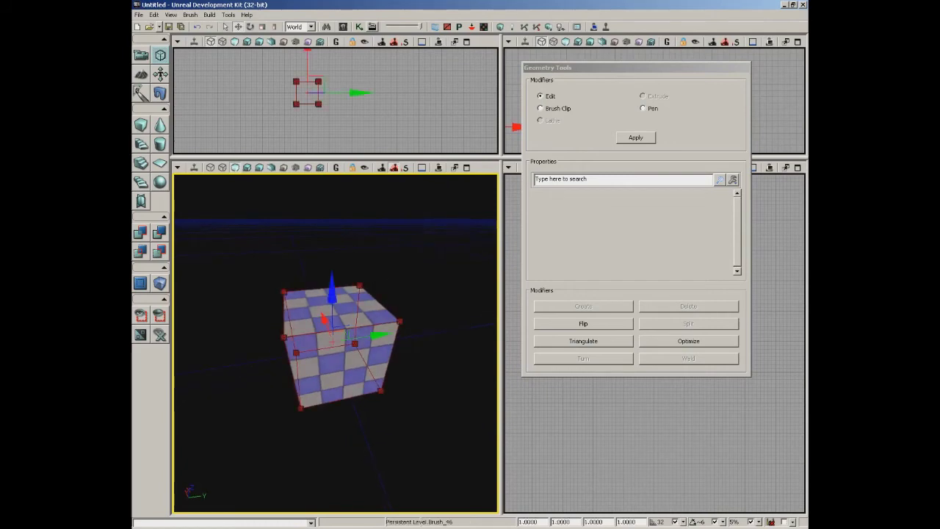
pyautogui.moveTo(377, 331); pyautogui.dragTo(164, 334)
pyautogui.moveTo(399, 285); pyautogui.dragTo(396, 231)
pyautogui.moveTo(357, 341); pyautogui.dragTo(356, 358)
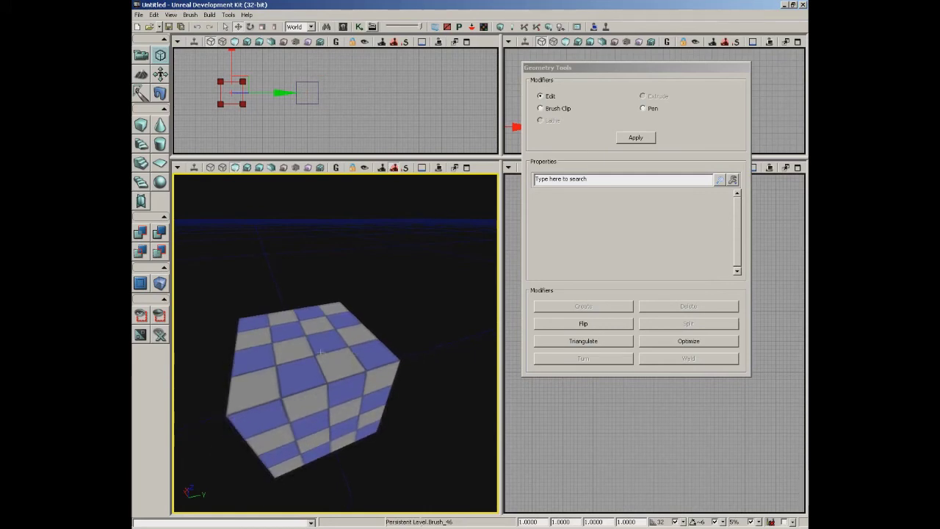
# Flip the top face of the blue additive cube, rebuild the level geometry and close the map check results.
pyautogui.click(321, 357)
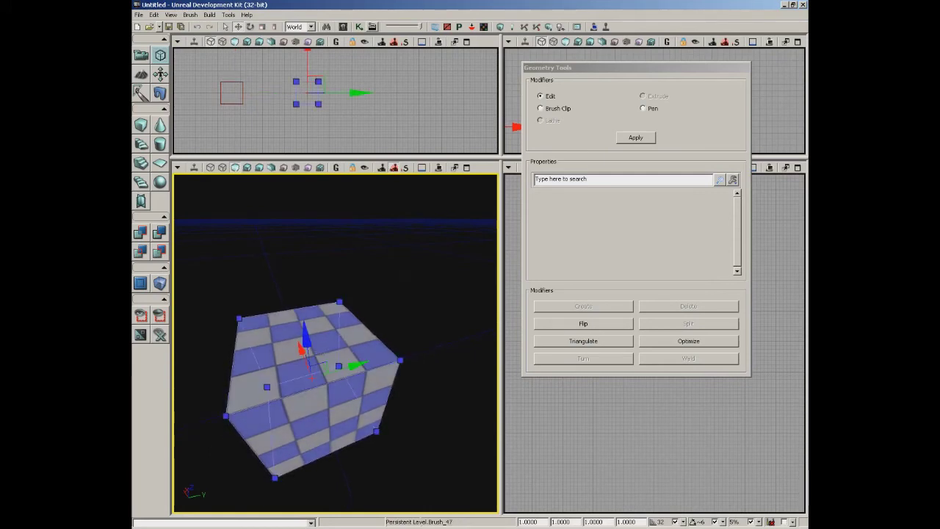
pyautogui.moveTo(383, 303); pyautogui.dragTo(263, 363)
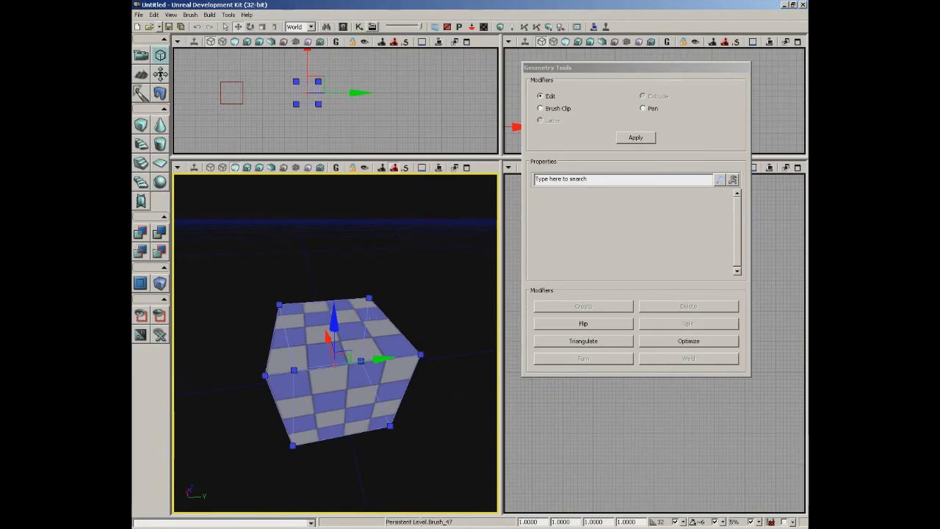
pyautogui.click(367, 326)
pyautogui.moveTo(401, 302); pyautogui.dragTo(435, 273)
pyautogui.moveTo(435, 273); pyautogui.dragTo(448, 309, button='right')
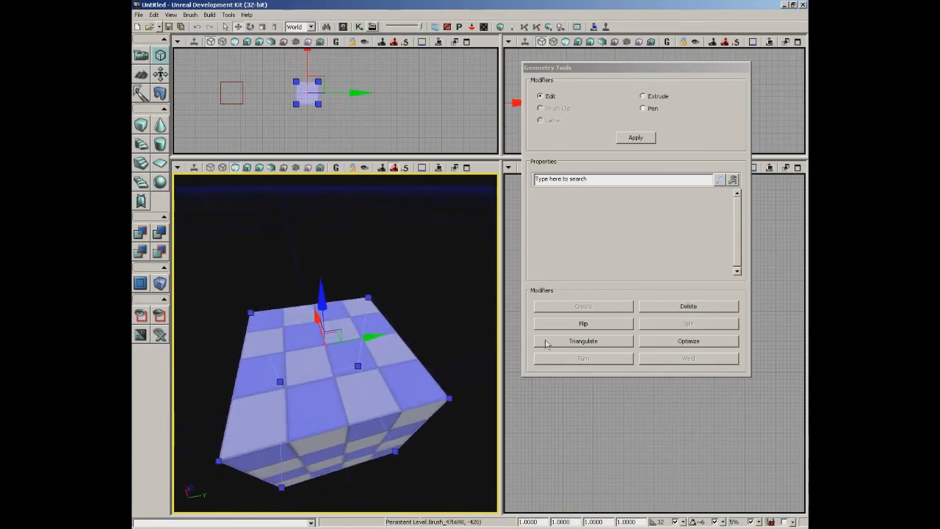
pyautogui.click(564, 326)
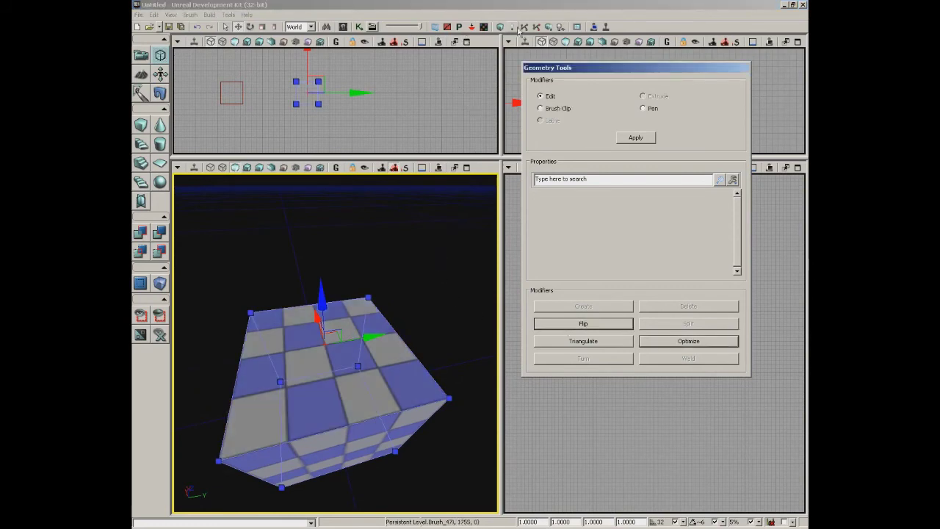
pyautogui.click(500, 26)
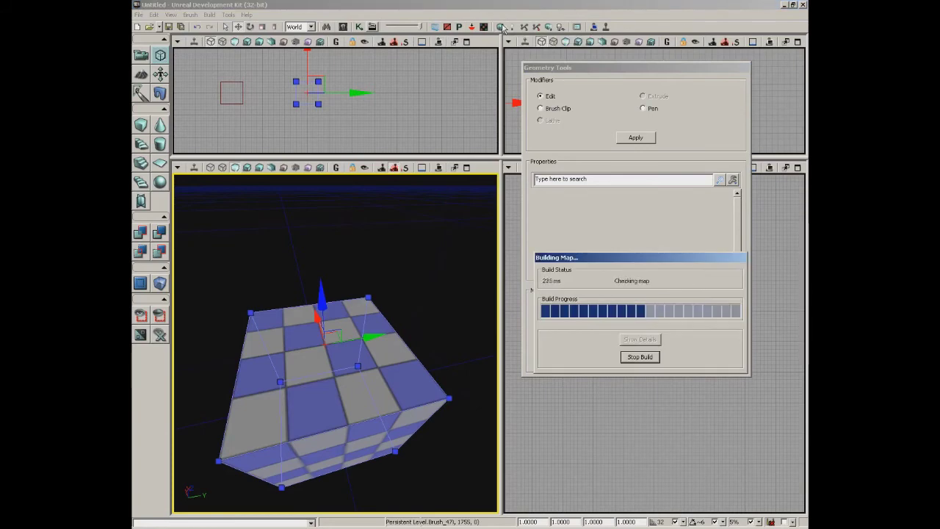
pyautogui.click(726, 232)
# Examine the cube from outside and from inside to see which side the flipped top face shows on.
pyautogui.moveTo(426, 344)
pyautogui.mouseDown()
pyautogui.moveTo(424, 293)
pyautogui.moveTo(407, 420)
pyautogui.mouseUp()
pyautogui.moveTo(406, 420); pyautogui.dragTo(427, 290, button='right')
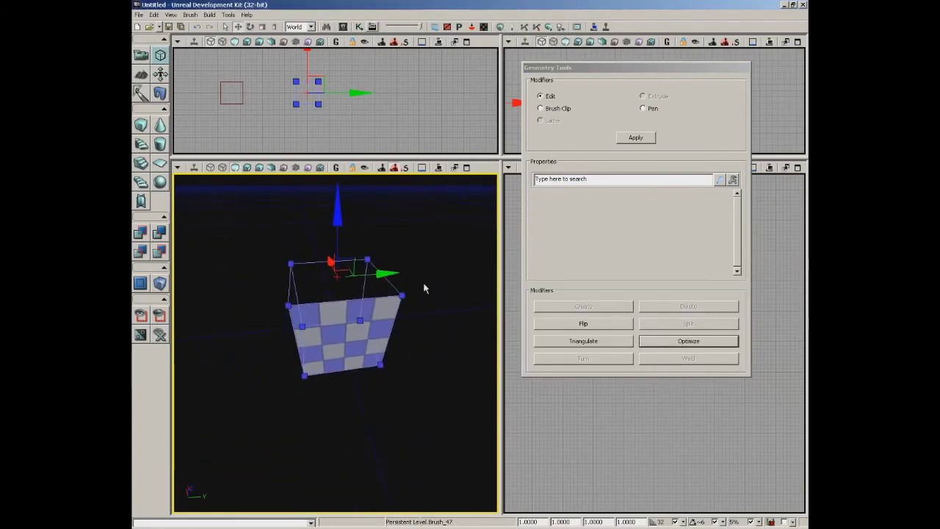
pyautogui.moveTo(263, 245)
pyautogui.mouseDown(button='right')
pyautogui.moveTo(353, 227)
pyautogui.moveTo(431, 179)
pyautogui.moveTo(470, 196)
pyautogui.moveTo(475, 237)
pyautogui.moveTo(451, 284)
pyautogui.moveTo(408, 249)
pyautogui.moveTo(281, 224)
pyautogui.moveTo(265, 233)
pyautogui.mouseUp(button='right')
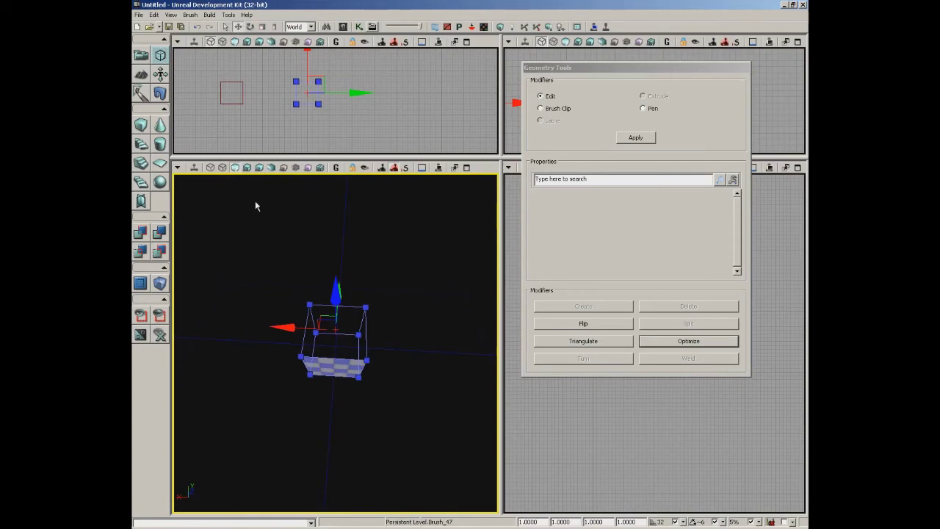
pyautogui.moveTo(382, 317)
pyautogui.mouseDown(button='right')
pyautogui.moveTo(381, 203)
pyautogui.moveTo(378, 317)
pyautogui.moveTo(372, 249)
pyautogui.mouseUp(button='right')
pyautogui.click(371, 248)
pyautogui.moveTo(382, 306)
pyautogui.mouseDown(button='right')
pyautogui.moveTo(380, 394)
pyautogui.moveTo(379, 247)
pyautogui.mouseUp(button='right')
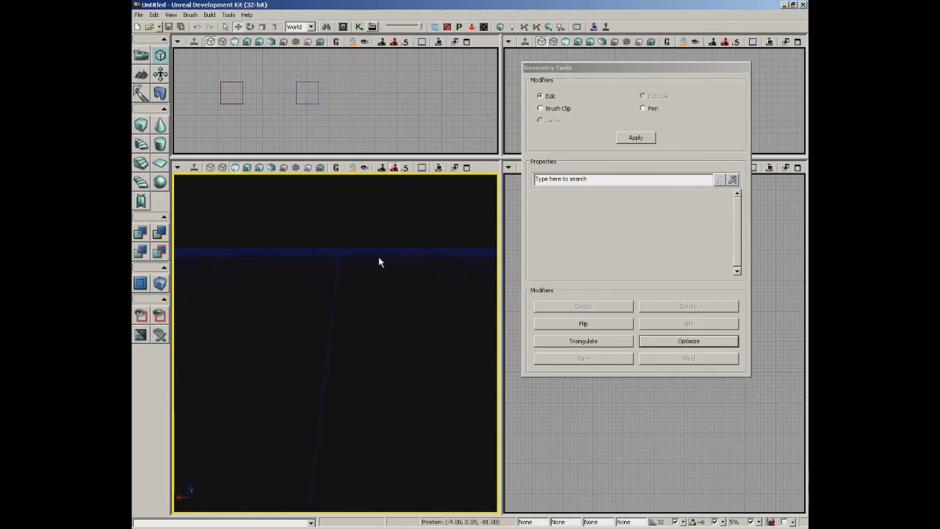
pyautogui.moveTo(375, 320)
pyautogui.mouseDown(button='right')
pyautogui.moveTo(374, 350)
pyautogui.moveTo(374, 254)
pyautogui.moveTo(356, 478)
pyautogui.mouseUp(button='right')
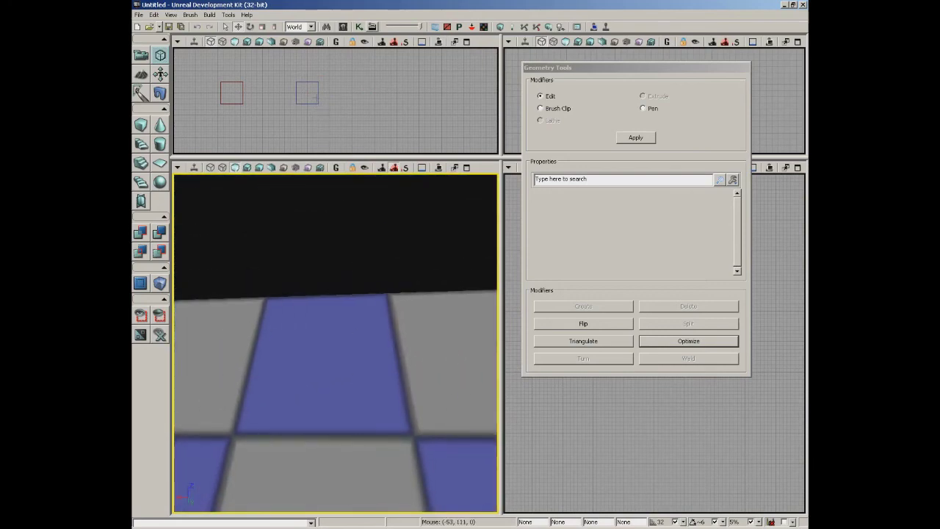
# Reselect the additive cube and flip its top face back from the inside.
pyautogui.click(316, 97)
pyautogui.moveTo(363, 213)
pyautogui.mouseDown(button='right')
pyautogui.moveTo(357, 311)
pyautogui.moveTo(353, 249)
pyautogui.moveTo(342, 256)
pyautogui.moveTo(341, 312)
pyautogui.moveTo(368, 177)
pyautogui.mouseUp(button='right')
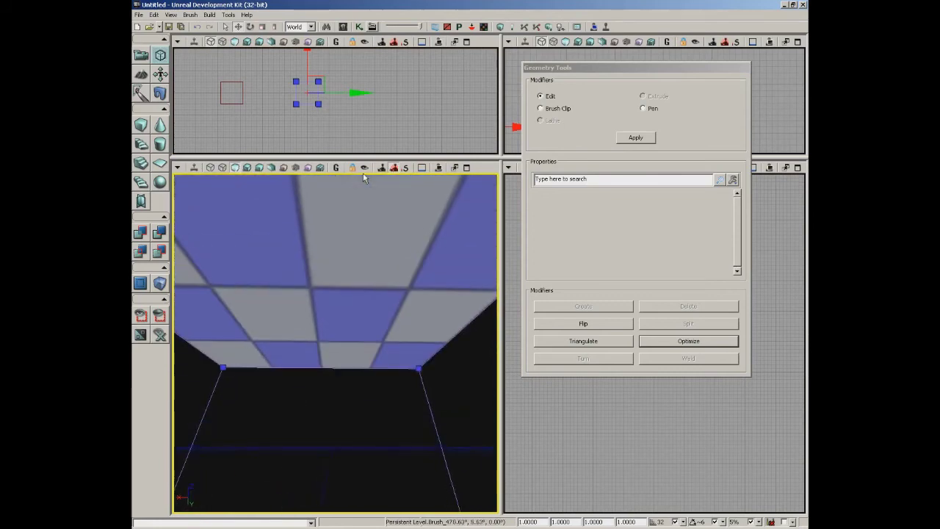
pyautogui.click(350, 227)
pyautogui.click(596, 325)
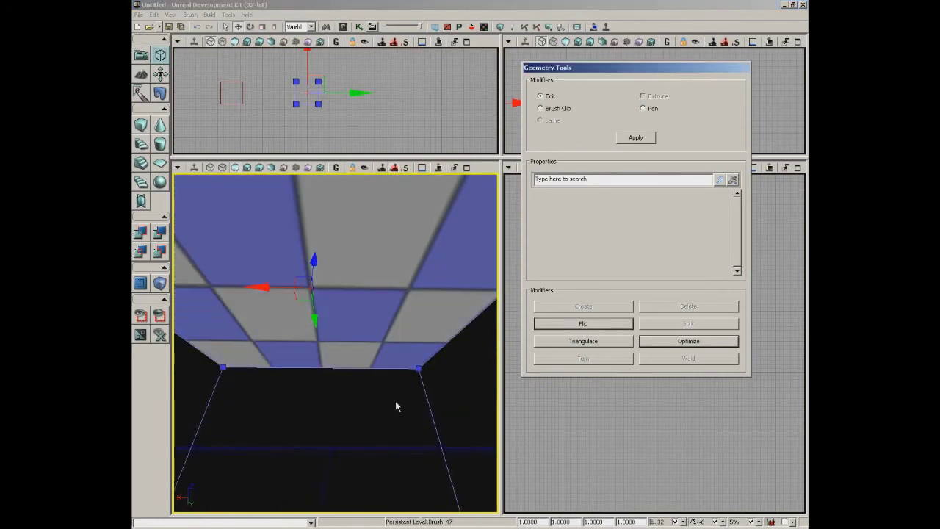
# Rebuild the level geometry, close the map check results and select the whole additive cube.
pyautogui.scroll(4, 386, 321)
pyautogui.moveTo(387, 322)
pyautogui.mouseDown(button='right')
pyautogui.moveTo(369, 376)
pyautogui.moveTo(391, 376)
pyautogui.mouseUp(button='right')
pyautogui.moveTo(376, 283); pyautogui.dragTo(371, 356)
pyautogui.click(500, 27)
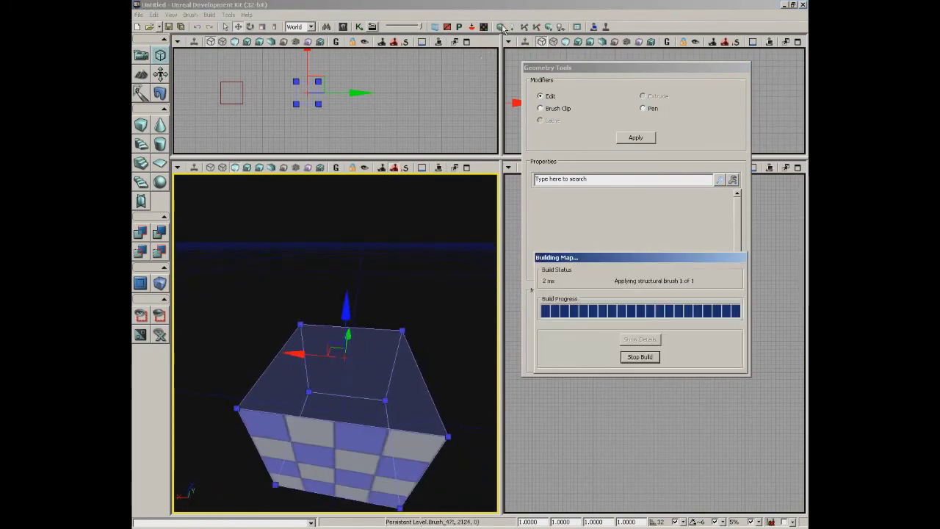
pyautogui.click(738, 227)
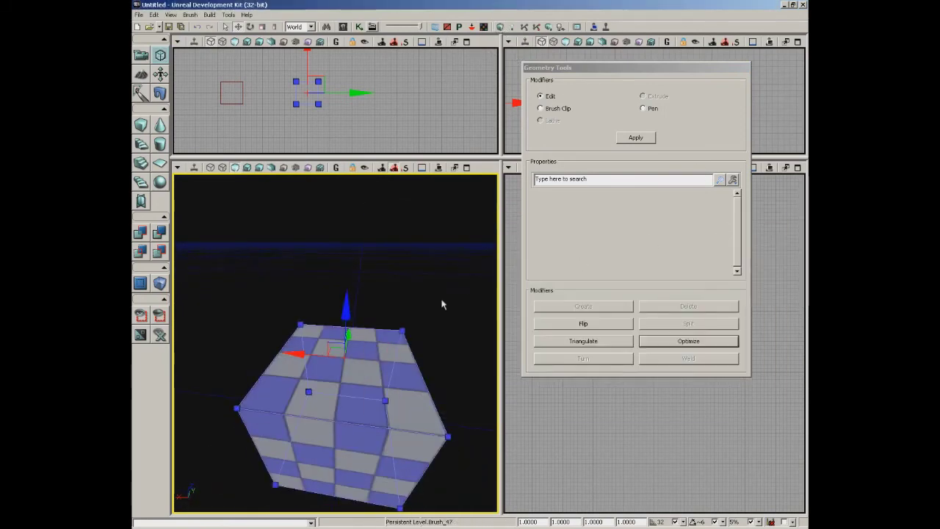
pyautogui.click(413, 350)
pyautogui.click(412, 349)
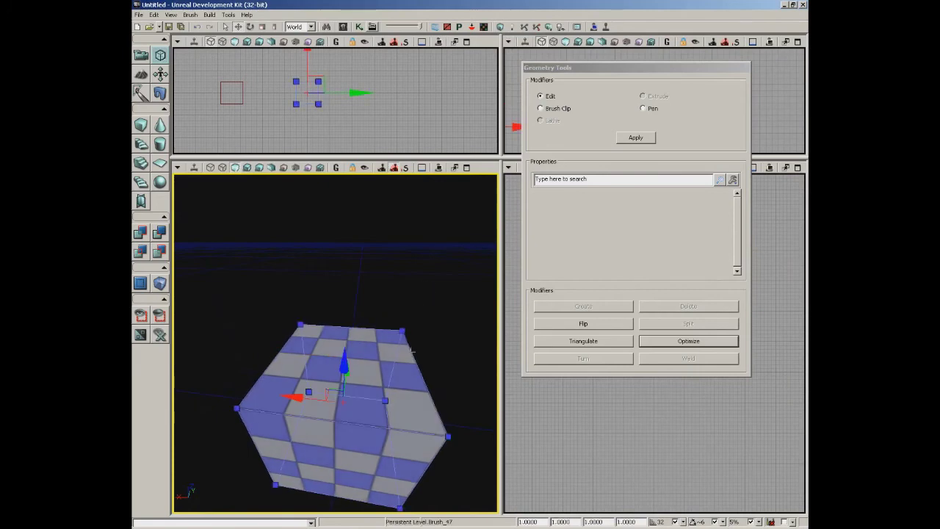
# Flip the whole additive cube, rebuild the level geometry, and close the map check results to inspect the cube.
pyautogui.click(593, 326)
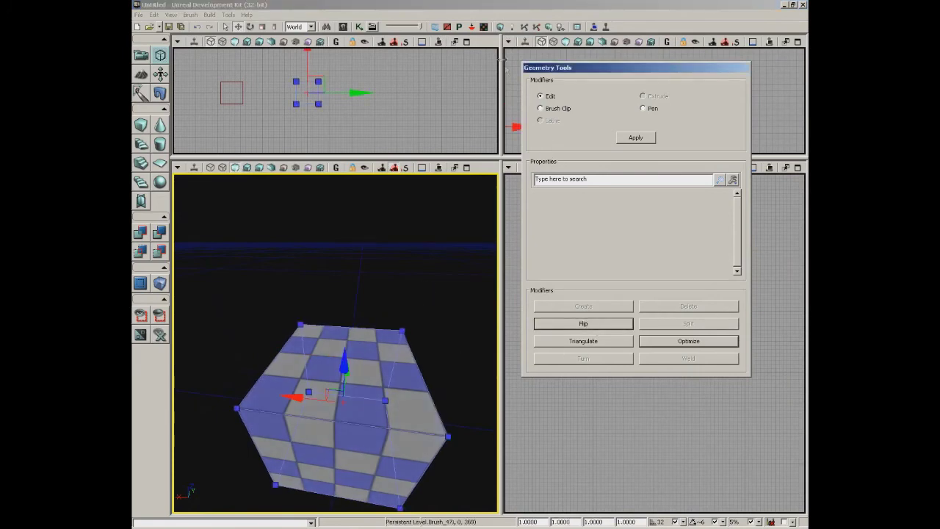
pyautogui.click(500, 27)
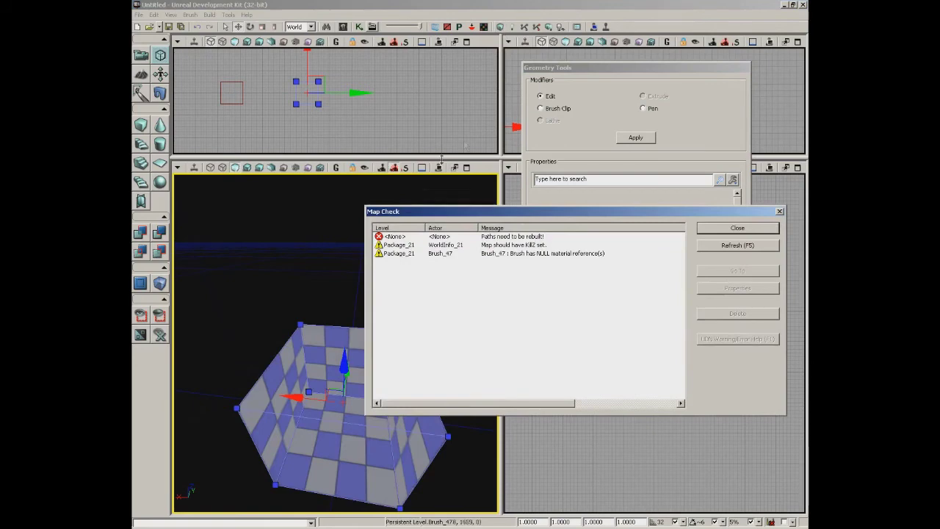
pyautogui.click(746, 229)
pyautogui.press('w')
pyautogui.moveTo(395, 243); pyautogui.dragTo(437, 290, button='right')
pyautogui.press('s')
pyautogui.press('d')
pyautogui.moveTo(437, 290); pyautogui.dragTo(344, 290, button='middle')
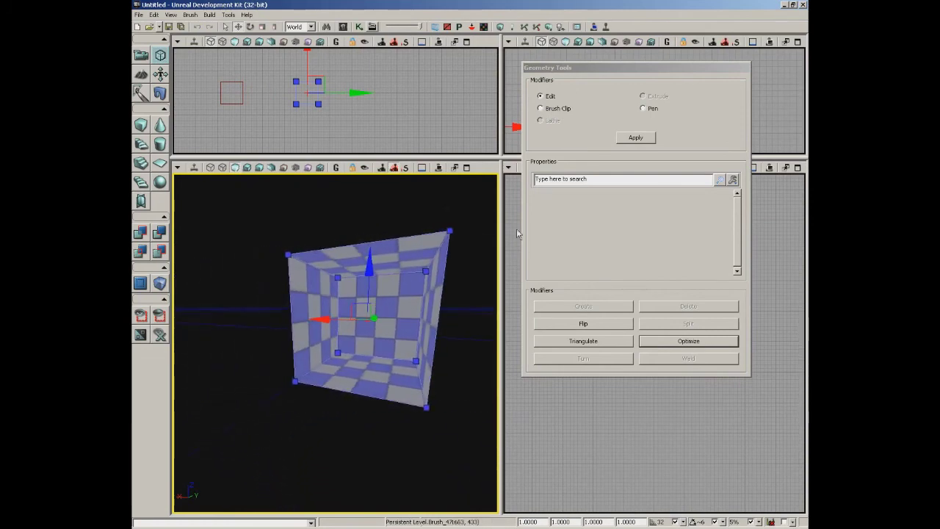
# Flip the whole additive cube back, rebuild the level geometry and close the map check results.
pyautogui.click(501, 27)
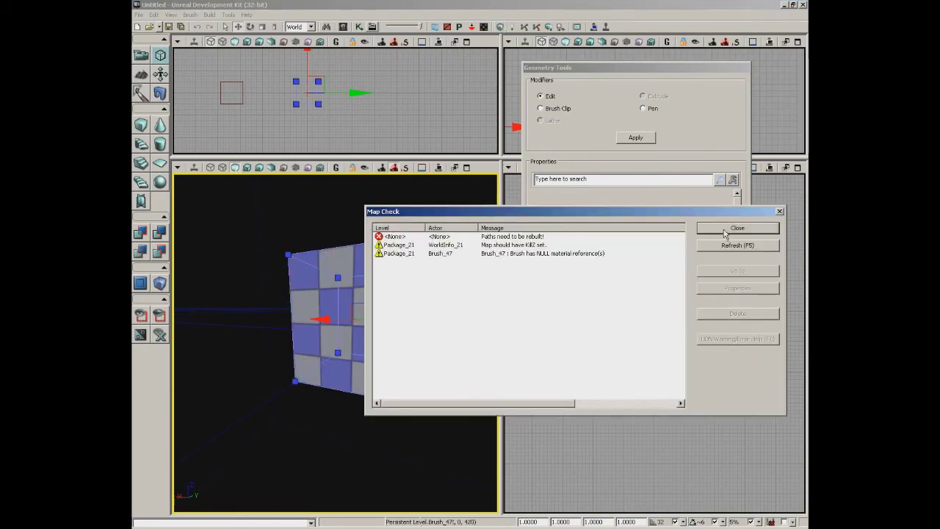
pyautogui.click(738, 228)
pyautogui.moveTo(454, 354); pyautogui.dragTo(470, 321)
pyautogui.moveTo(470, 321)
pyautogui.mouseDown(button='right')
pyautogui.moveTo(470, 254)
pyautogui.moveTo(448, 292)
pyautogui.moveTo(466, 281)
pyautogui.mouseUp(button='right')
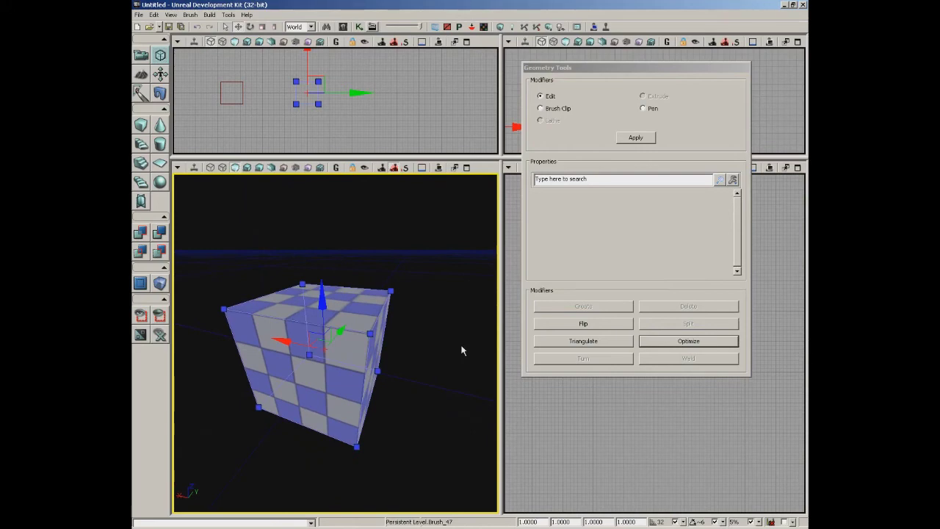
# Triangulate all faces of the additive cube in the brush wireframe view and optimize the brush back into four-sided faces.
pyautogui.click(209, 167)
pyautogui.moveTo(401, 240); pyautogui.dragTo(357, 219)
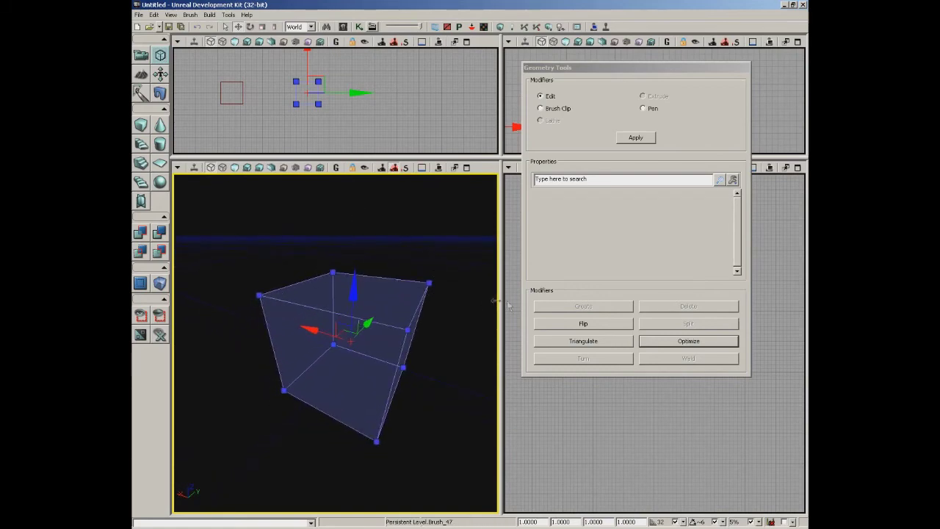
pyautogui.click(560, 345)
pyautogui.moveTo(455, 330); pyautogui.dragTo(449, 350)
pyautogui.moveTo(437, 292); pyautogui.dragTo(316, 249)
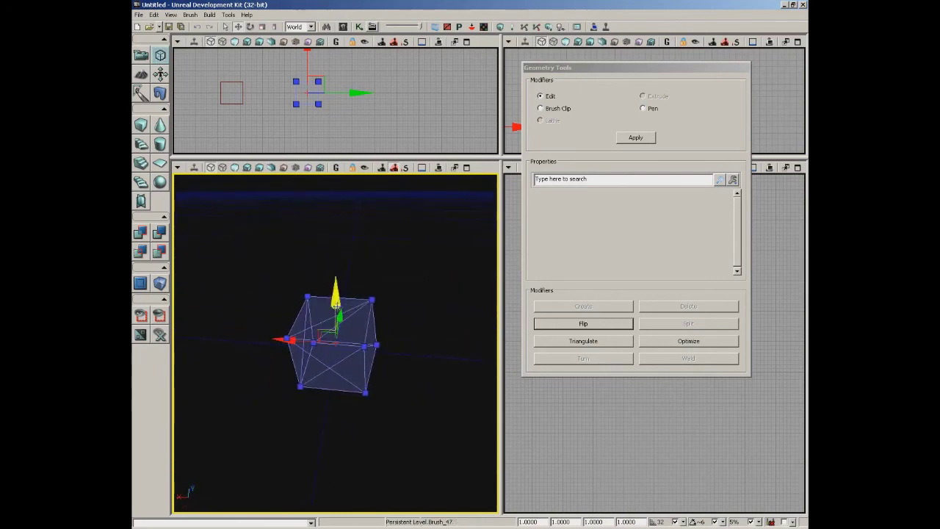
pyautogui.click(673, 343)
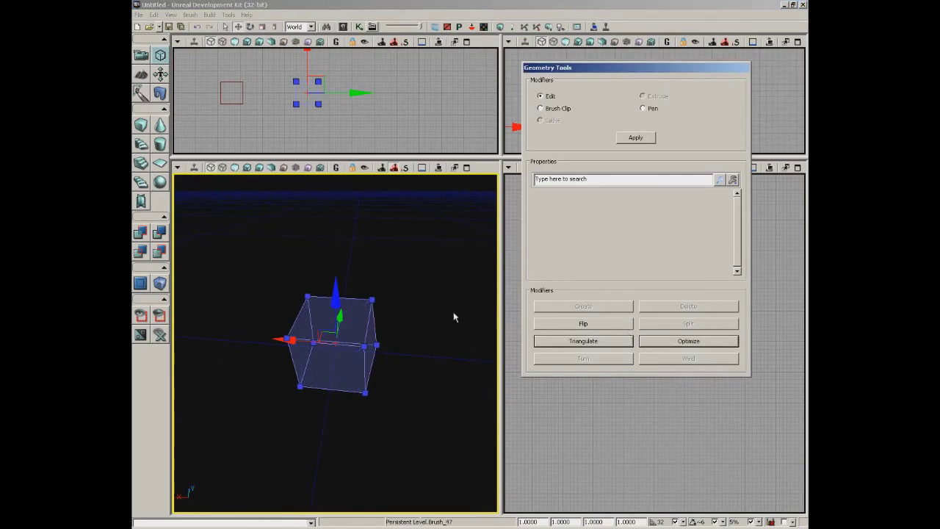
# Delete the top face of the additive cube.
pyautogui.click(372, 300)
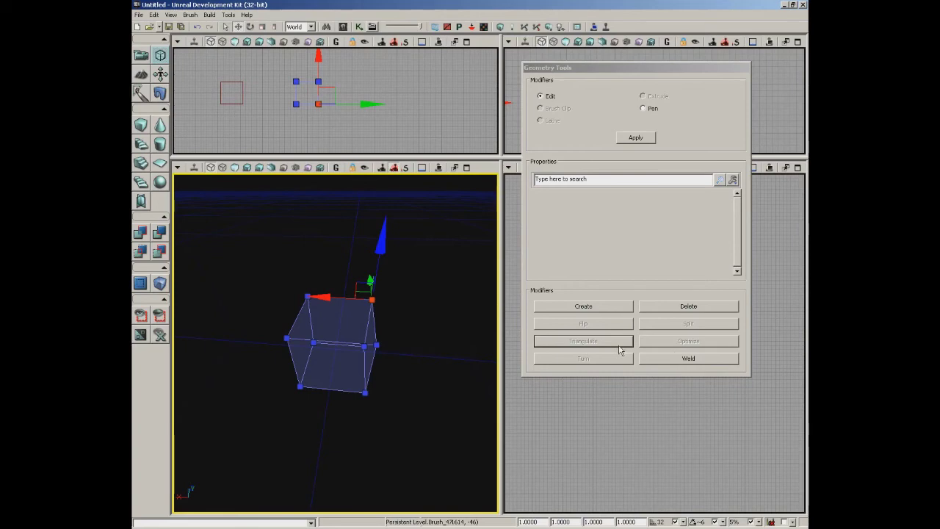
pyautogui.moveTo(445, 281); pyautogui.dragTo(445, 235)
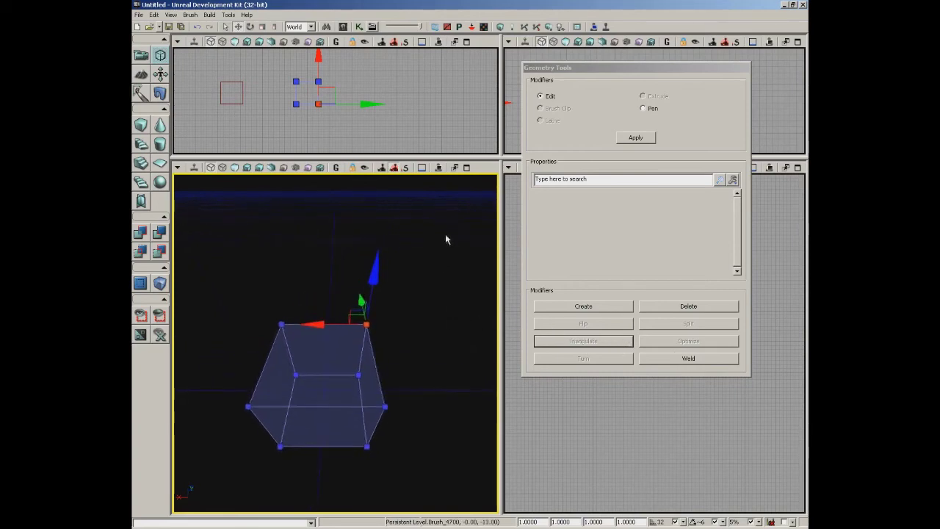
pyautogui.moveTo(445, 236); pyautogui.dragTo(442, 287, button='middle')
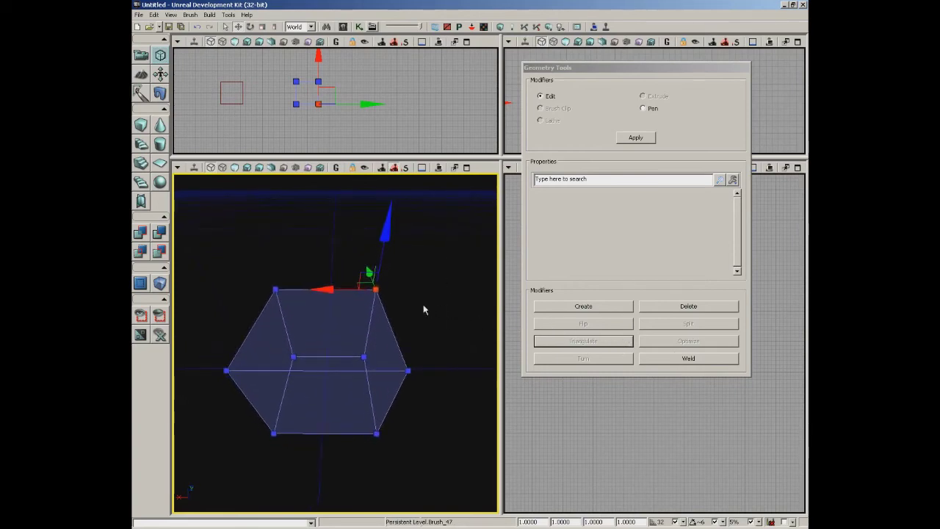
pyautogui.click(338, 323)
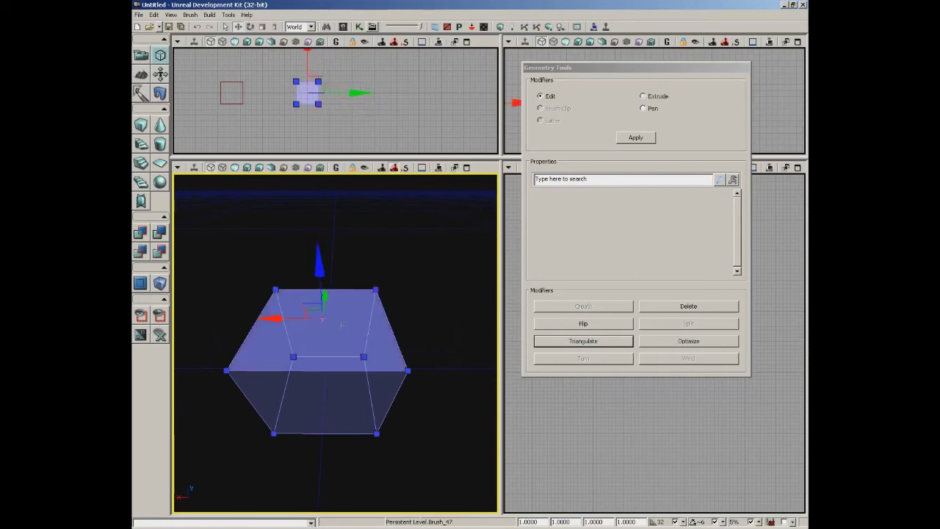
pyautogui.click(663, 307)
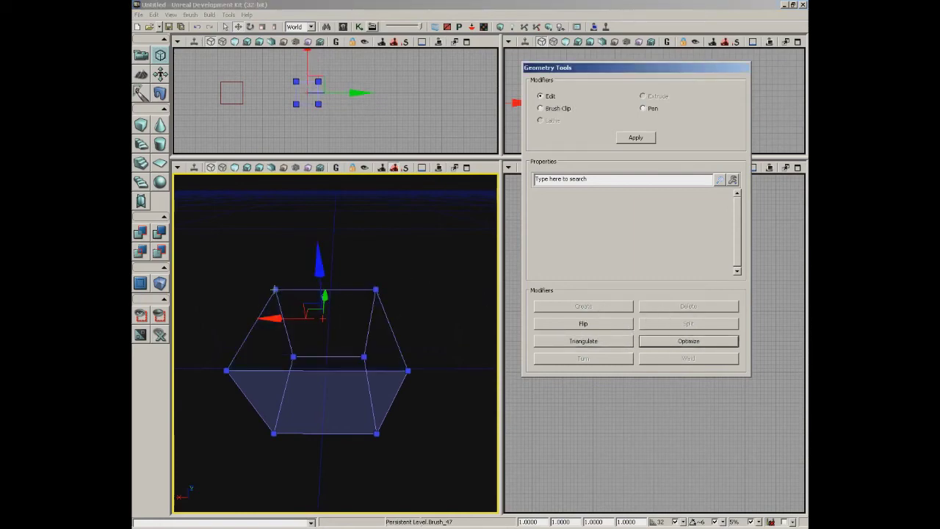
# Create a new top face from the cube's four upper vertices, selected counterclockwise from the far-left corner.
pyautogui.click(275, 290)
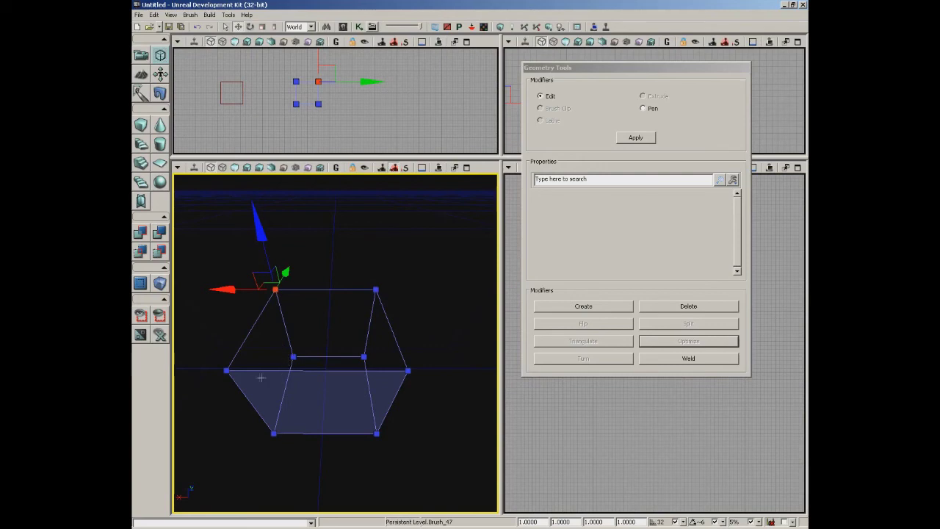
pyautogui.keyDown('ctrl'); pyautogui.click(226, 371); pyautogui.keyUp('ctrl')
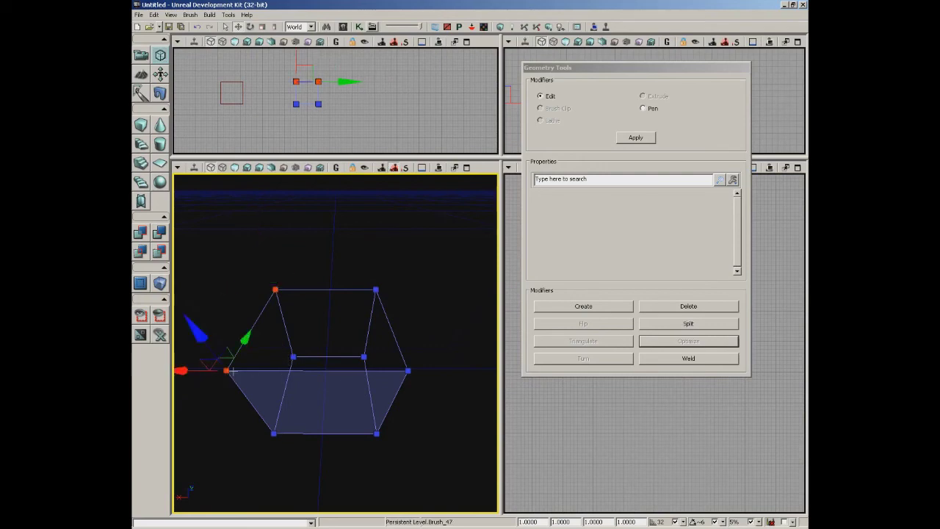
pyautogui.keyDown('ctrl'); pyautogui.click(407, 371); pyautogui.keyUp('ctrl')
pyautogui.keyDown('ctrl'); pyautogui.click(376, 289); pyautogui.keyUp('ctrl')
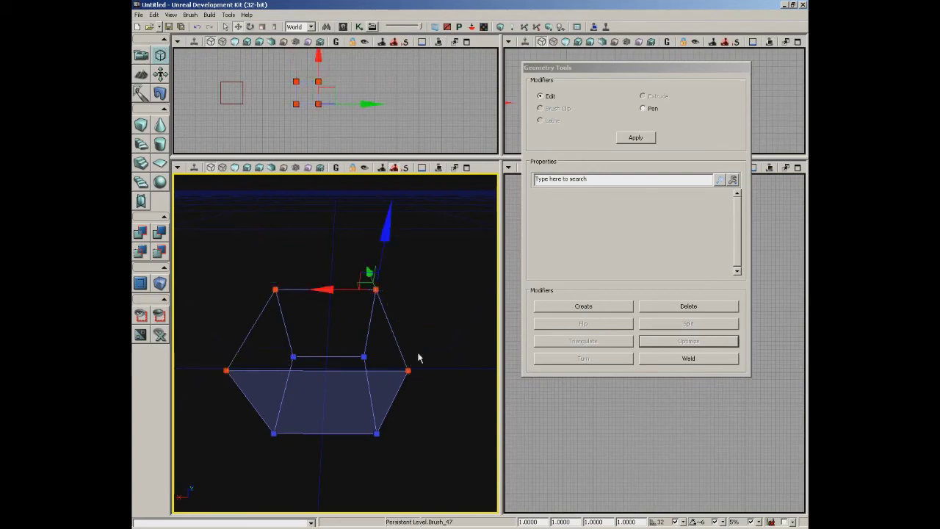
pyautogui.click(568, 309)
pyautogui.moveTo(437, 293); pyautogui.dragTo(437, 386, button='middle')
pyautogui.moveTo(437, 390)
pyautogui.mouseDown()
pyautogui.moveTo(439, 297)
pyautogui.moveTo(420, 248)
pyautogui.moveTo(422, 315)
pyautogui.moveTo(416, 205)
pyautogui.moveTo(443, 176)
pyautogui.moveTo(342, 185)
pyautogui.moveTo(410, 320)
pyautogui.mouseUp()
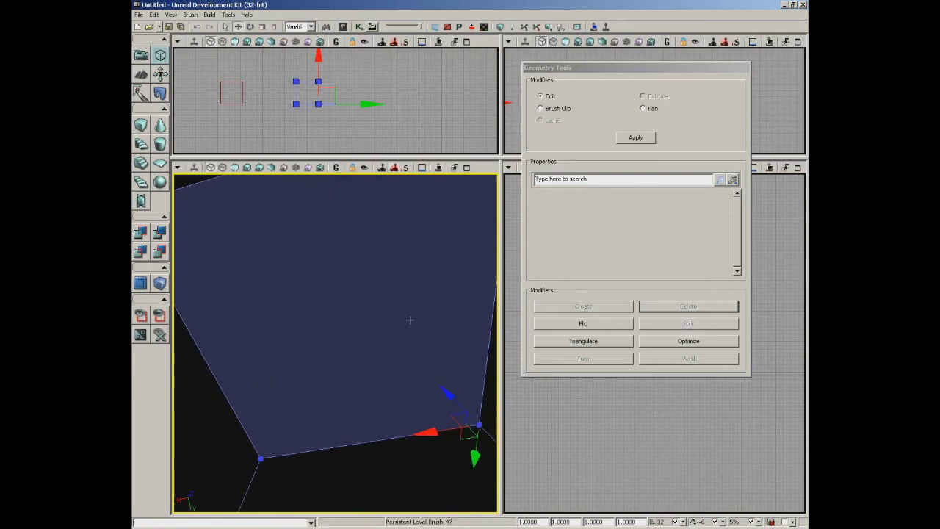
# Select the new top face from inside the cube and flip it to face outward.
pyautogui.click(352, 315)
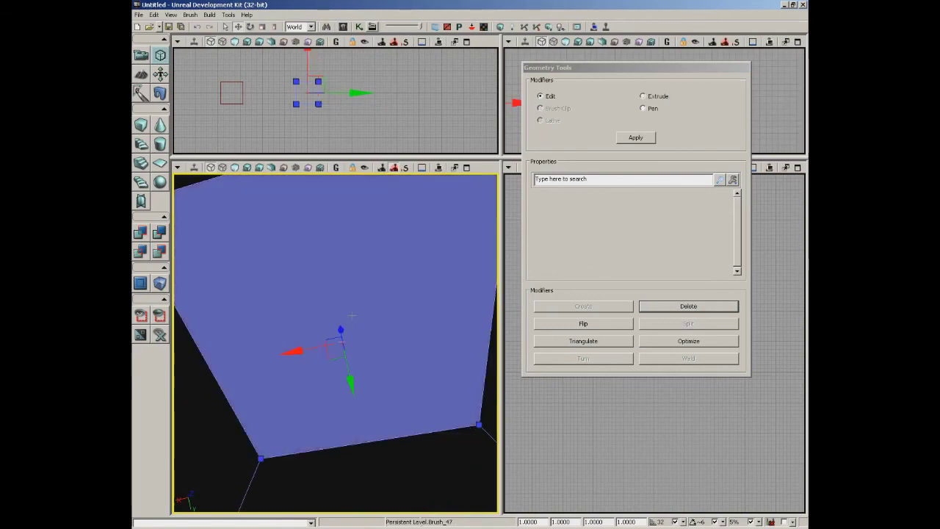
pyautogui.click(557, 325)
pyautogui.moveTo(434, 403)
pyautogui.mouseDown(button='right')
pyautogui.moveTo(434, 294)
pyautogui.moveTo(434, 490)
pyautogui.mouseUp(button='right')
pyautogui.moveTo(434, 489)
pyautogui.mouseDown()
pyautogui.moveTo(408, 422)
pyautogui.moveTo(341, 383)
pyautogui.mouseUp()
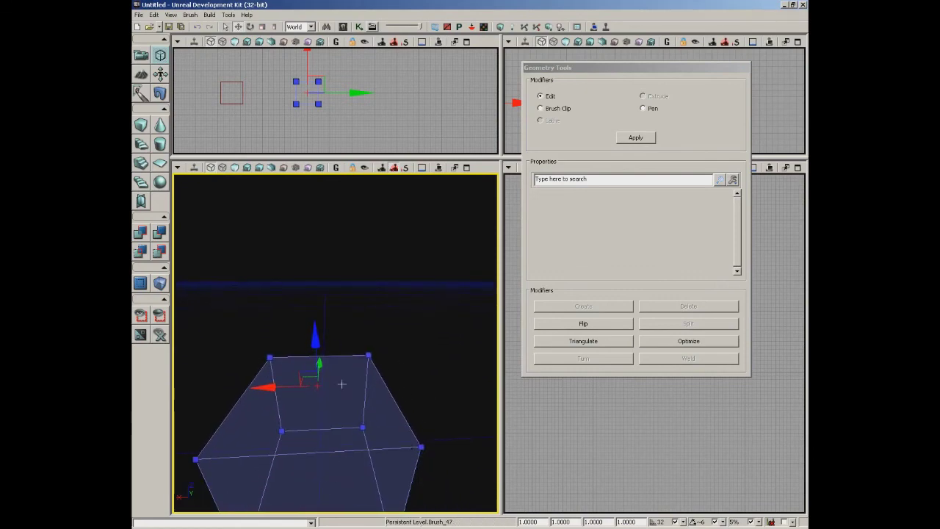
# Delete the flipped top face so the cube's top is open again.
pyautogui.click(349, 398)
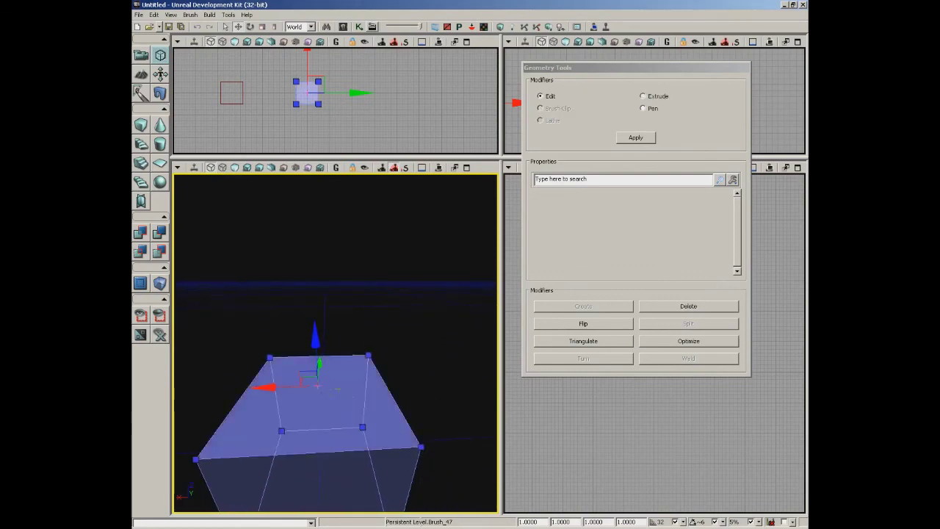
pyautogui.click(685, 308)
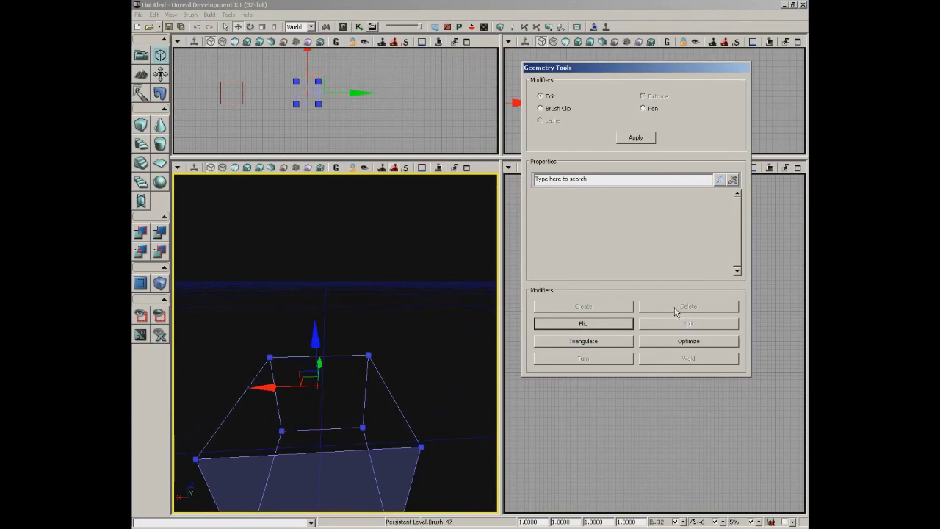
pyautogui.moveTo(367, 270); pyautogui.dragTo(303, 316, button='right')
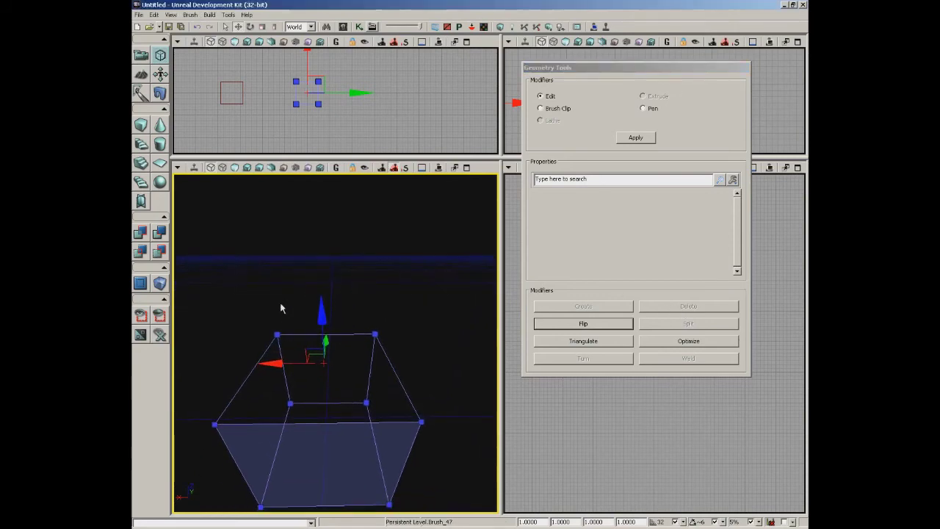
# Recreate the top face from the four upper vertices, selected clockwise from the far-left corner, and select it from above.
pyautogui.click(277, 335)
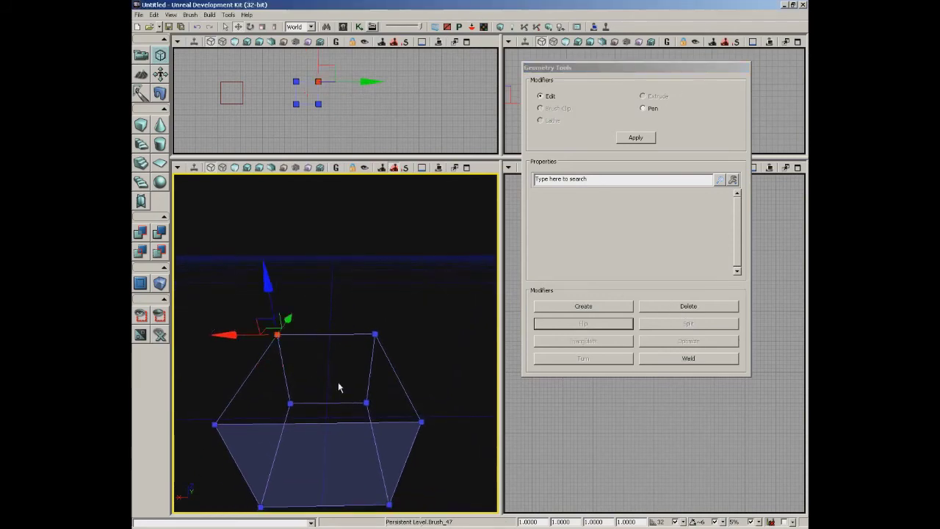
pyautogui.keyDown('ctrl'); pyautogui.click(375, 336); pyautogui.keyUp('ctrl')
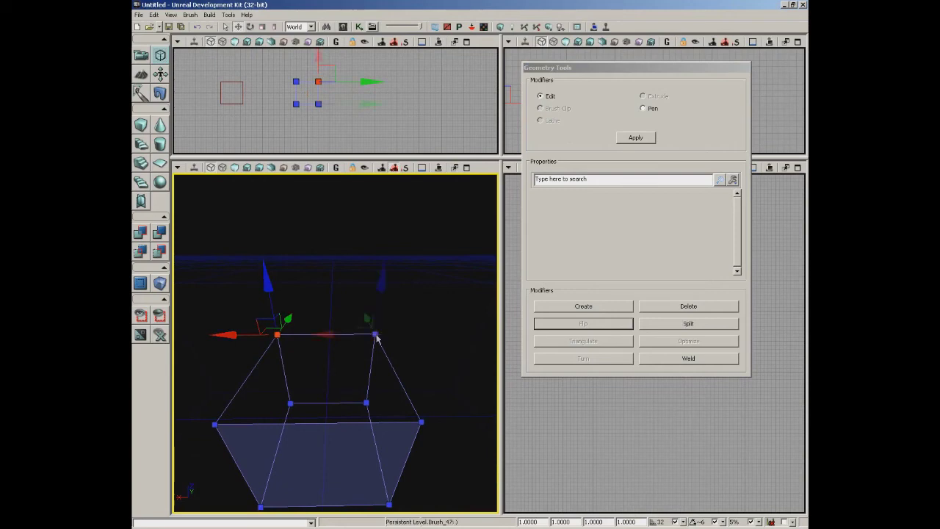
pyautogui.keyDown('ctrl'); pyautogui.click(421, 422); pyautogui.keyUp('ctrl')
pyautogui.keyDown('ctrl'); pyautogui.click(215, 425); pyautogui.keyUp('ctrl')
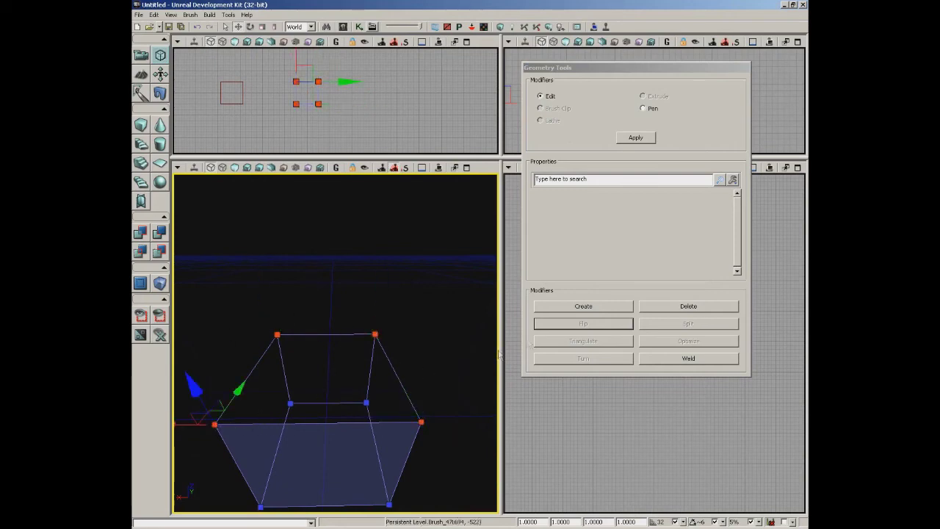
pyautogui.click(561, 306)
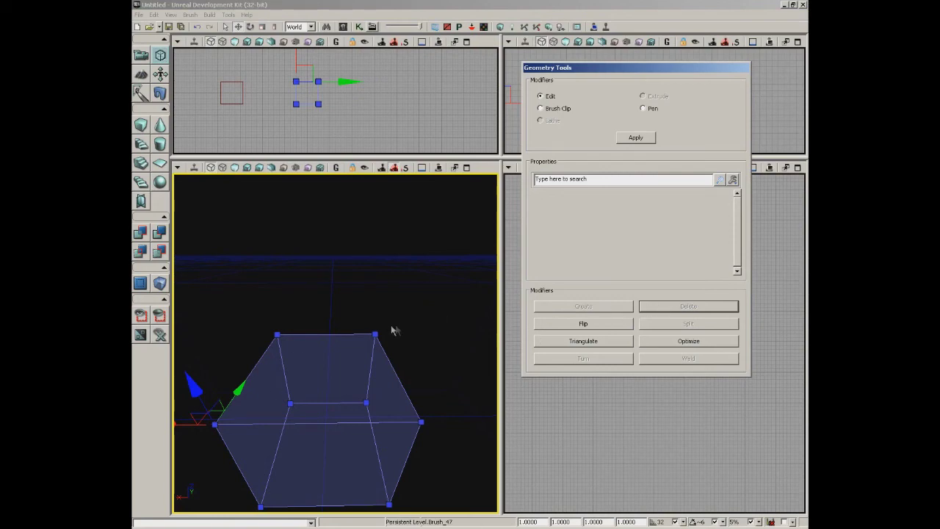
pyautogui.click(334, 372)
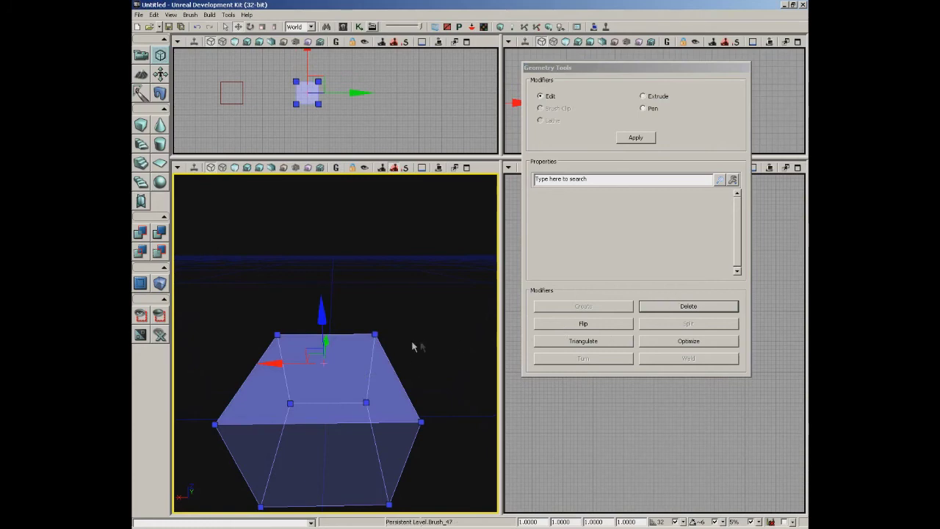
# Delete the far-right upper corner vertex of the additive cube.
pyautogui.click(374, 334)
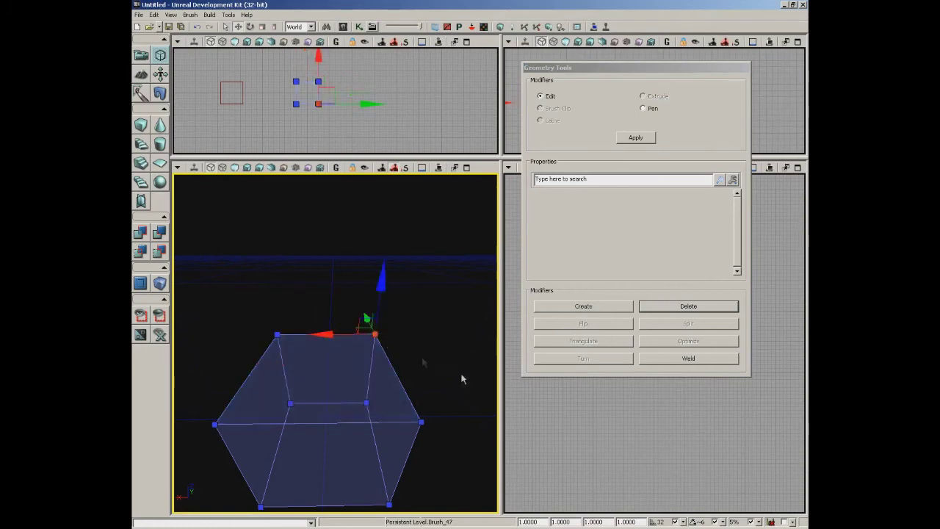
pyautogui.click(665, 307)
pyautogui.moveTo(476, 326)
pyautogui.mouseDown()
pyautogui.moveTo(402, 327)
pyautogui.moveTo(497, 317)
pyautogui.moveTo(374, 319)
pyautogui.moveTo(473, 308)
pyautogui.moveTo(403, 310)
pyautogui.moveTo(307, 348)
pyautogui.mouseUp()
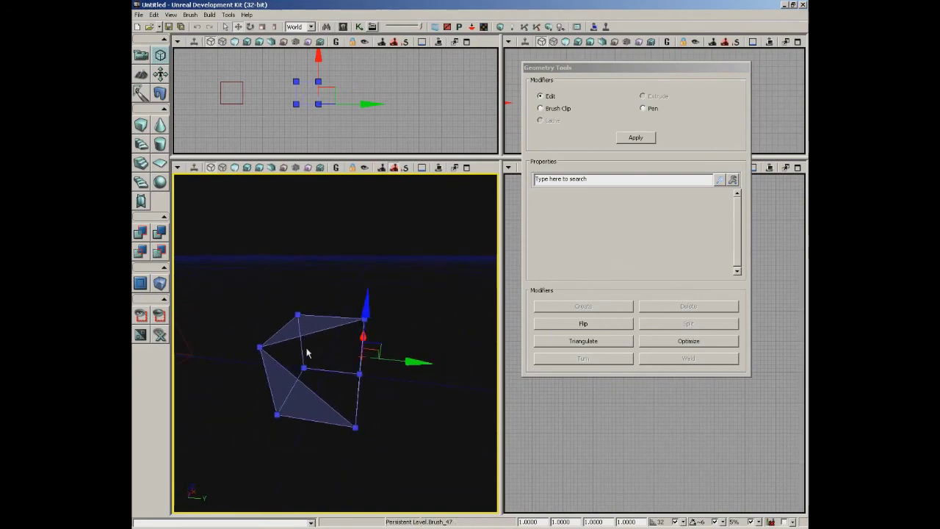
pyautogui.moveTo(412, 420)
pyautogui.mouseDown()
pyautogui.moveTo(421, 340)
pyautogui.moveTo(387, 376)
pyautogui.moveTo(334, 398)
pyautogui.moveTo(354, 383)
pyautogui.moveTo(419, 384)
pyautogui.mouseUp()
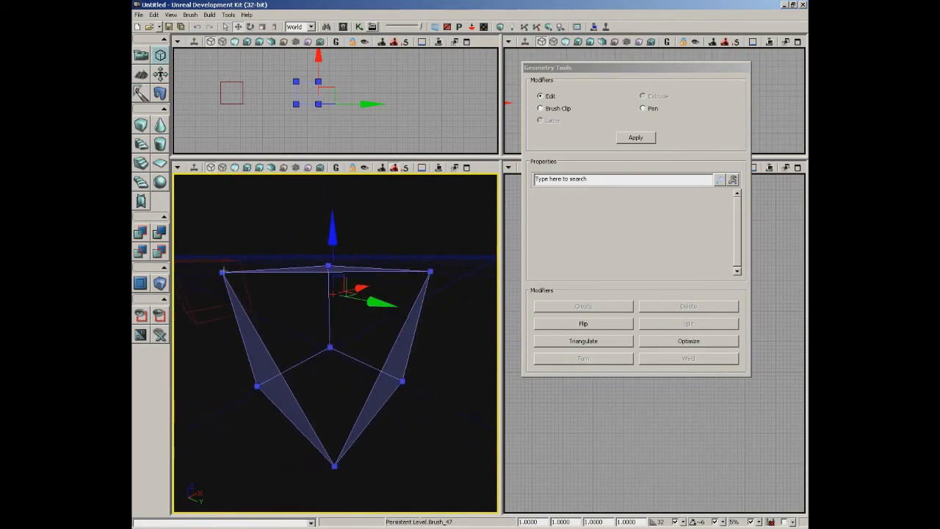
# Create a triangular face from the three vertices surrounding the removed corner to close the brush.
pyautogui.click(223, 272)
pyautogui.keyDown('ctrl'); pyautogui.click(430, 271); pyautogui.keyUp('ctrl')
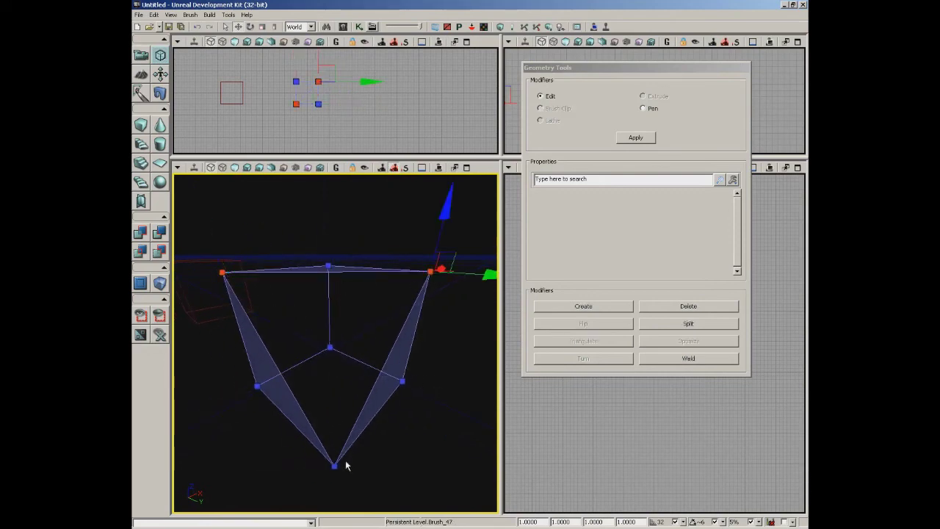
pyautogui.keyDown('ctrl'); pyautogui.click(333, 463); pyautogui.keyUp('ctrl')
pyautogui.click(563, 308)
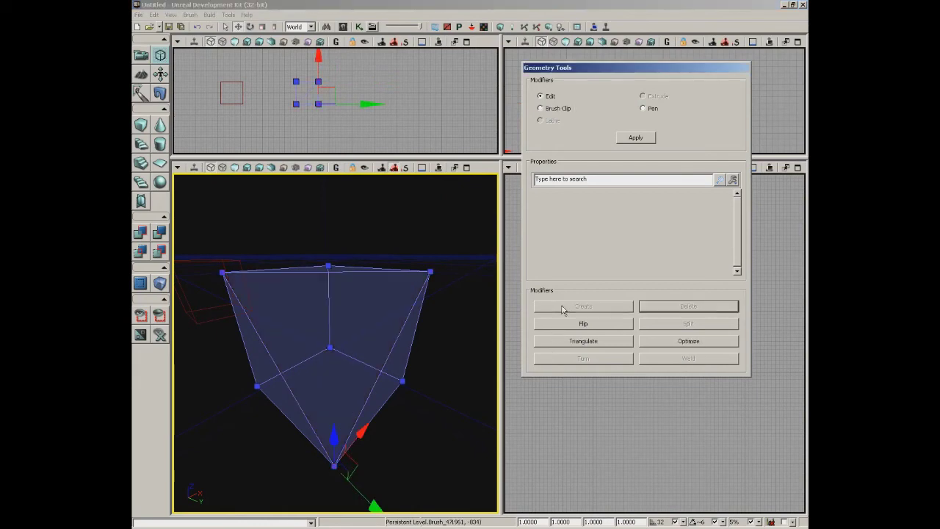
pyautogui.moveTo(430, 391)
pyautogui.mouseDown()
pyautogui.moveTo(451, 323)
pyautogui.moveTo(434, 289)
pyautogui.moveTo(397, 310)
pyautogui.moveTo(386, 352)
pyautogui.moveTo(400, 334)
pyautogui.moveTo(391, 323)
pyautogui.mouseUp()
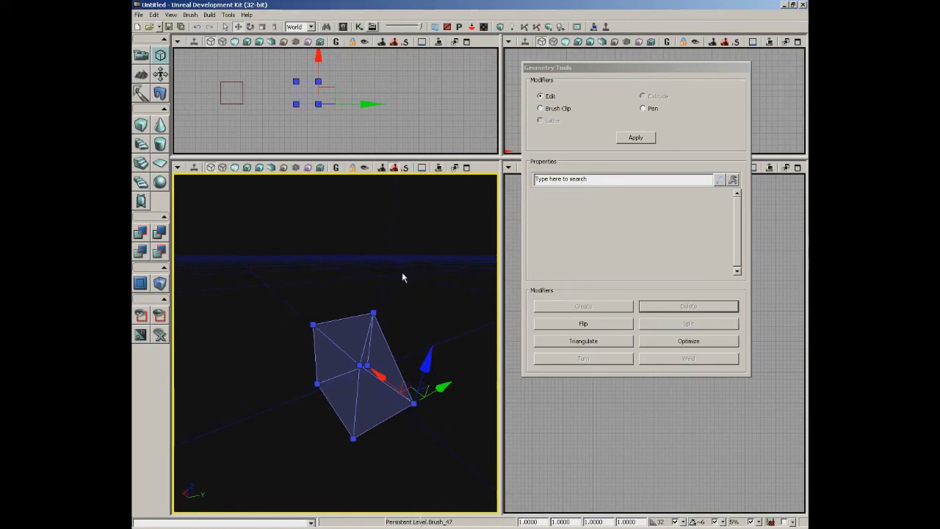
# Add another additive cube from the builder brush, move the builder brush clear of it along Y, and select the new cube.
pyautogui.moveTo(431, 262)
pyautogui.mouseDown()
pyautogui.moveTo(225, 331)
pyautogui.moveTo(175, 193)
pyautogui.moveTo(372, 177)
pyautogui.moveTo(350, 245)
pyautogui.moveTo(353, 227)
pyautogui.mouseUp()
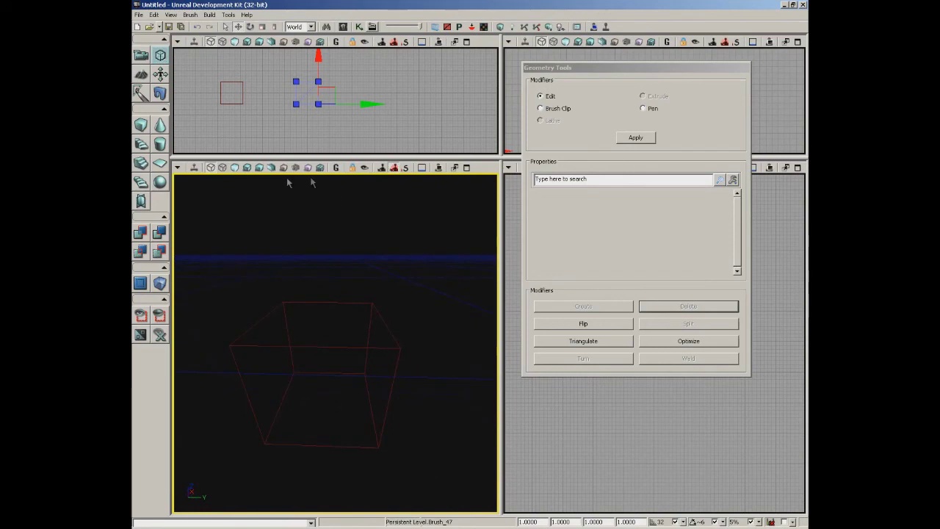
pyautogui.click(334, 300)
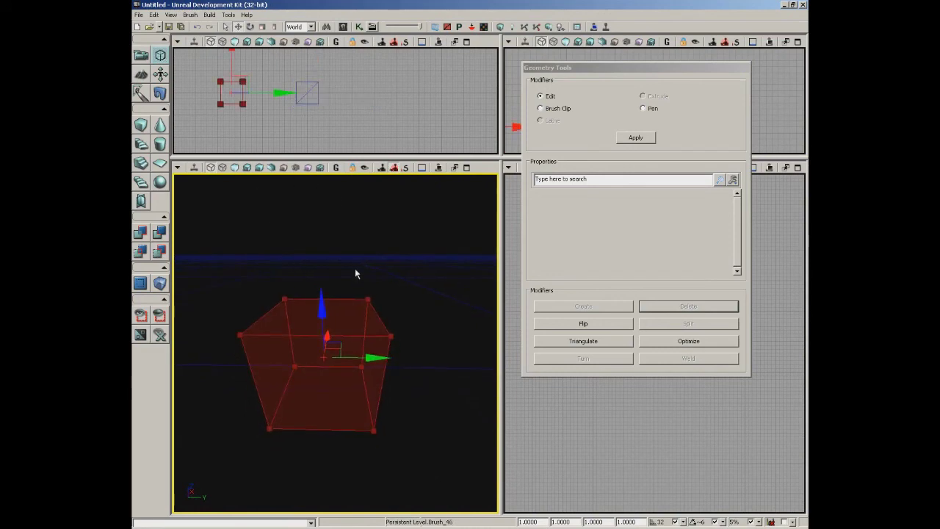
pyautogui.moveTo(377, 358)
pyautogui.mouseDown()
pyautogui.moveTo(197, 343)
pyautogui.moveTo(170, 331)
pyautogui.mouseUp()
pyautogui.click(355, 337)
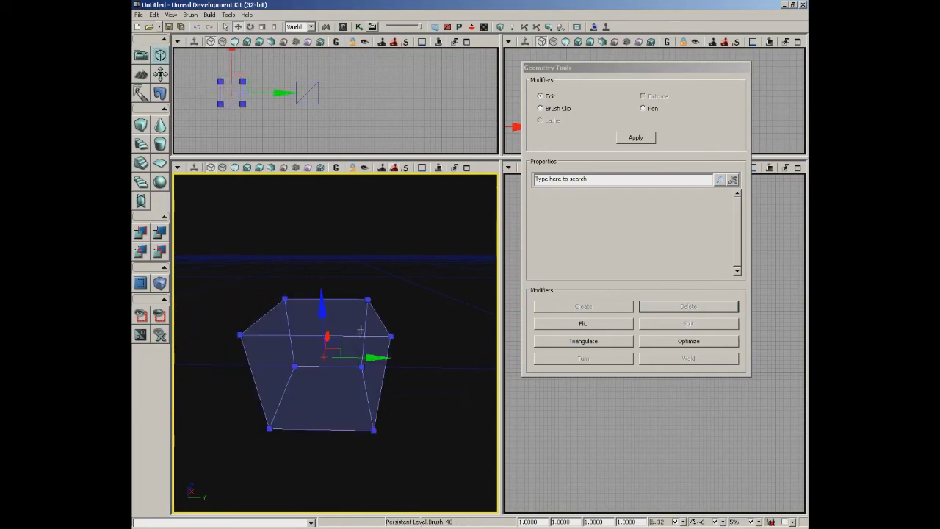
# Weld the additive cube's far-left upper vertex onto its far-right upper vertex.
pyautogui.click(367, 300)
pyautogui.moveTo(459, 335)
pyautogui.mouseDown()
pyautogui.moveTo(458, 318)
pyautogui.moveTo(459, 336)
pyautogui.mouseUp()
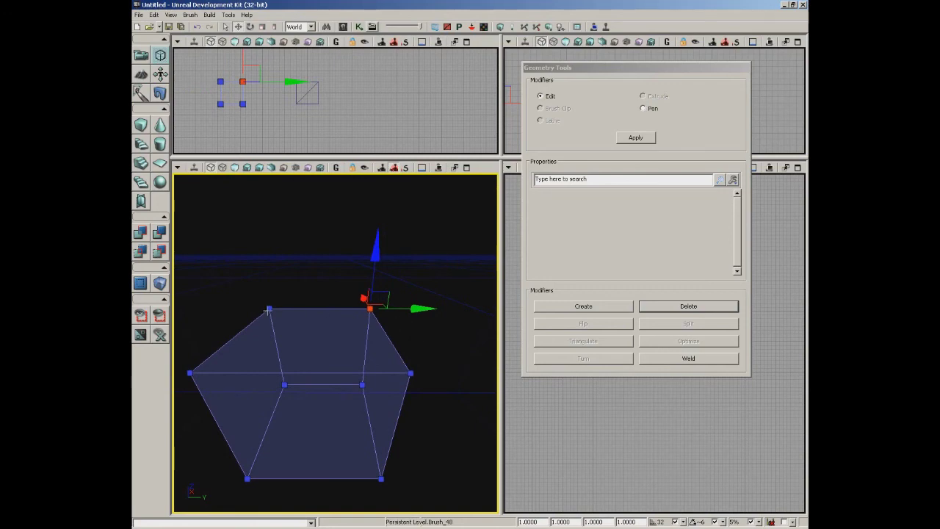
pyautogui.click(676, 359)
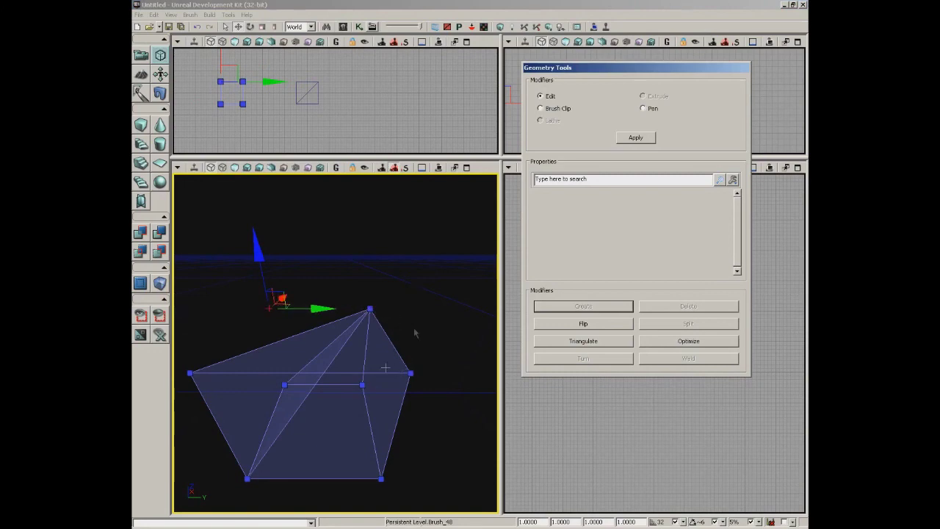
# Weld the near-left upper vertex onto the near-right upper vertex to turn the additive brush into a wedge.
pyautogui.moveTo(386, 367); pyautogui.dragTo(414, 340)
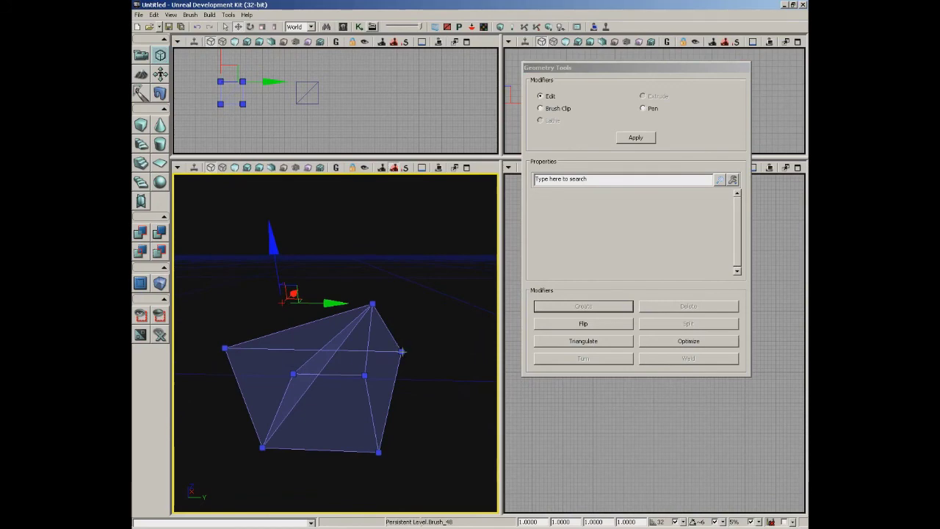
pyautogui.click(402, 352)
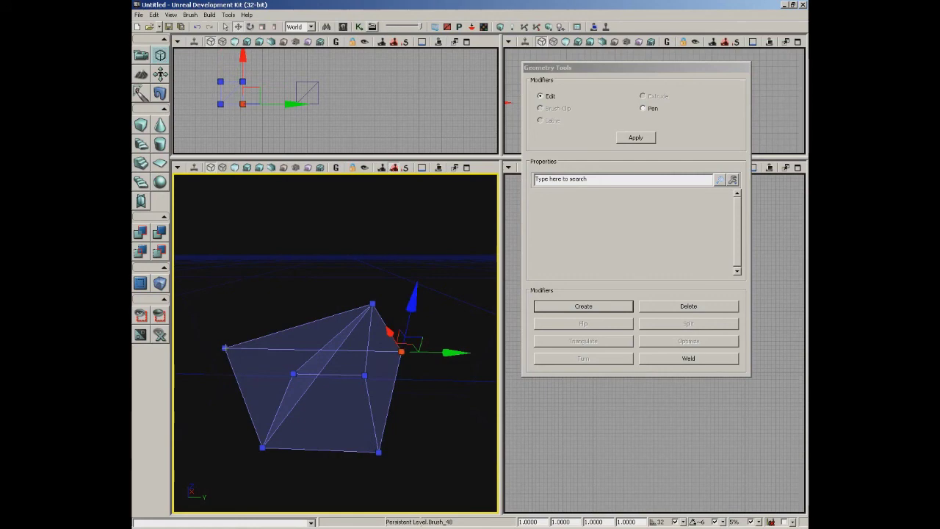
pyautogui.keyDown('ctrl'); pyautogui.click(227, 348); pyautogui.keyUp('ctrl')
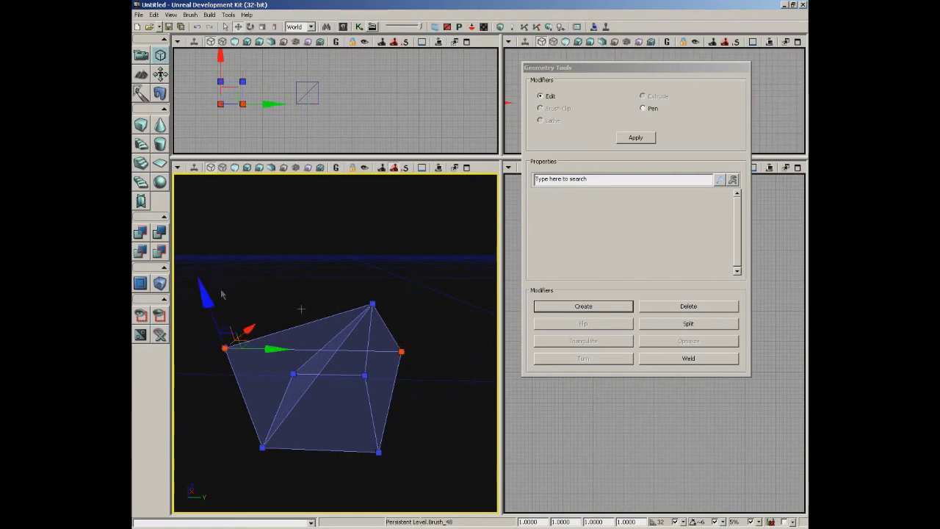
pyautogui.click(688, 359)
pyautogui.moveTo(436, 330)
pyautogui.mouseDown()
pyautogui.moveTo(463, 331)
pyautogui.moveTo(353, 329)
pyautogui.moveTo(361, 343)
pyautogui.mouseUp()
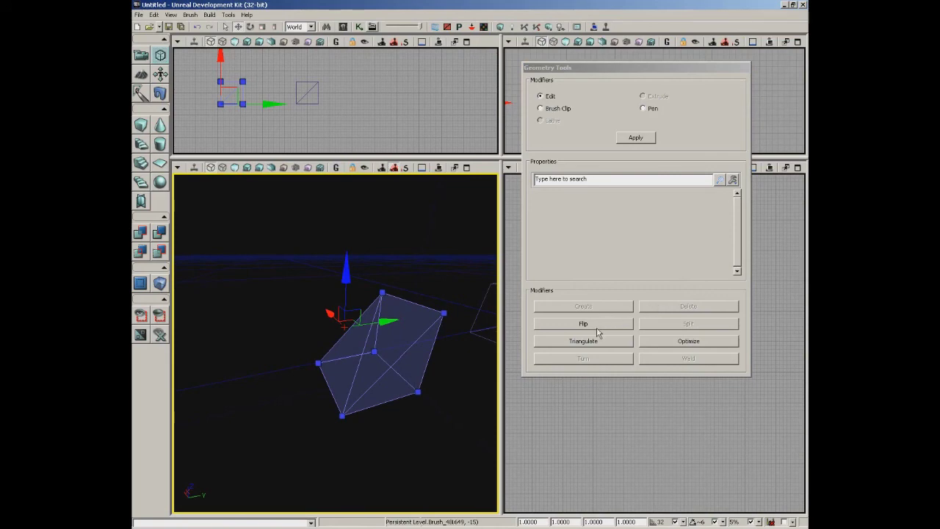
pyautogui.moveTo(401, 404); pyautogui.dragTo(380, 407)
# Split the builder cube in half through the middle of its far upper edge.
pyautogui.moveTo(348, 292); pyautogui.dragTo(199, 179)
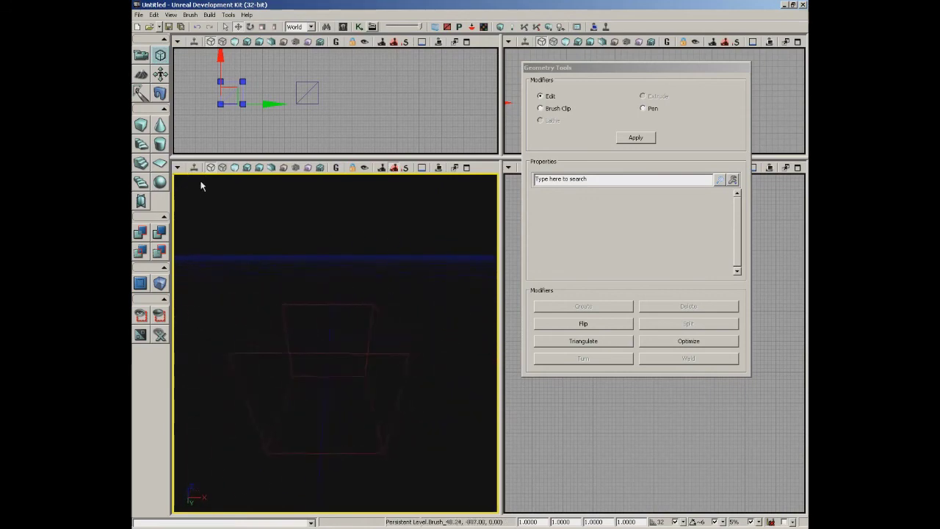
pyautogui.click(319, 353)
pyautogui.moveTo(434, 292)
pyautogui.mouseDown()
pyautogui.moveTo(435, 313)
pyautogui.moveTo(426, 279)
pyautogui.moveTo(433, 290)
pyautogui.mouseUp()
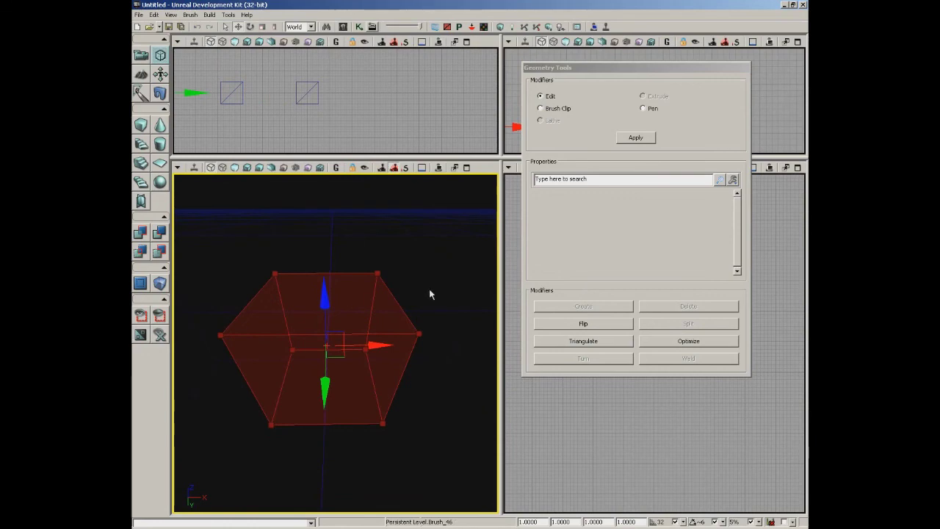
pyautogui.click(324, 276)
pyautogui.moveTo(436, 246)
pyautogui.mouseDown()
pyautogui.moveTo(339, 211)
pyautogui.moveTo(462, 208)
pyautogui.moveTo(333, 194)
pyautogui.moveTo(374, 177)
pyautogui.moveTo(346, 174)
pyautogui.mouseUp()
pyautogui.moveTo(440, 244); pyautogui.dragTo(400, 255)
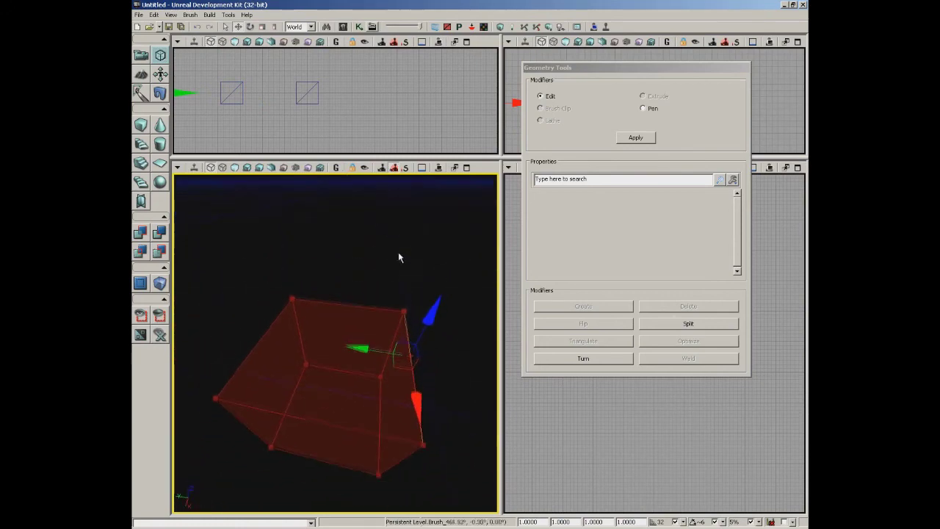
pyautogui.click(661, 325)
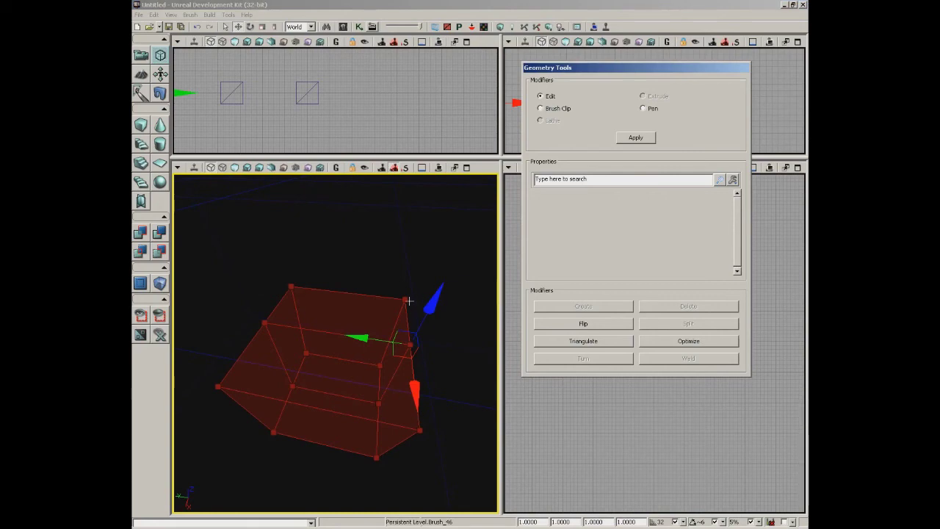
# Raise the middle edge across the builder brush's top to form a roof-like ridge.
pyautogui.moveTo(445, 377)
pyautogui.mouseDown(button='right')
pyautogui.moveTo(329, 385)
pyautogui.moveTo(426, 372)
pyautogui.moveTo(410, 360)
pyautogui.mouseUp(button='right')
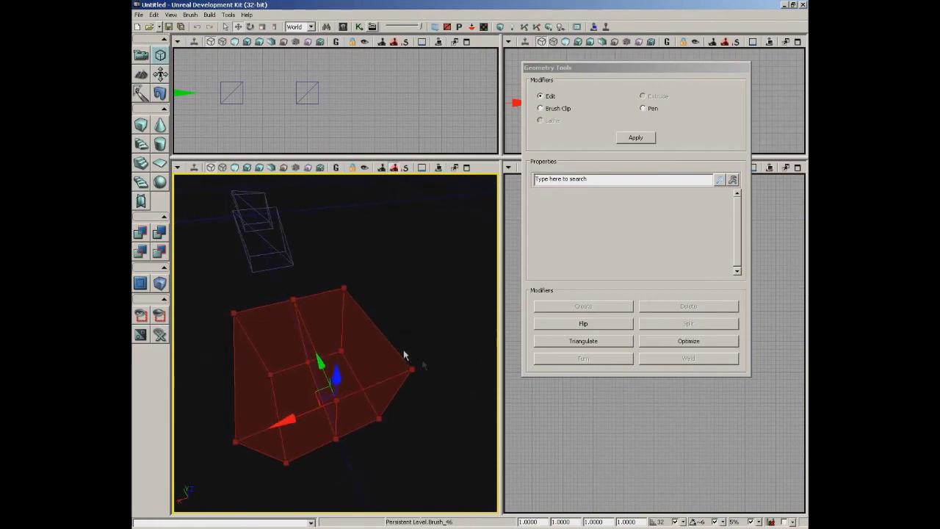
pyautogui.click(310, 338)
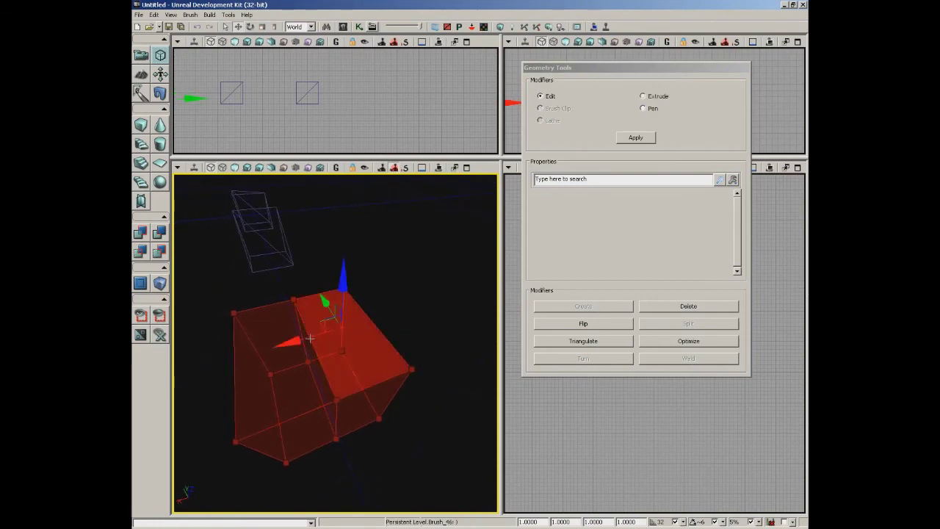
pyautogui.click(310, 340)
pyautogui.moveTo(409, 330)
pyautogui.mouseDown(button='right')
pyautogui.moveTo(381, 278)
pyautogui.moveTo(377, 338)
pyautogui.mouseUp(button='right')
pyautogui.moveTo(322, 325); pyautogui.dragTo(323, 301)
# Split the builder brush again through the middle of its ridge edge, closing the stray properties window.
pyautogui.moveTo(463, 342)
pyautogui.mouseDown()
pyautogui.moveTo(466, 355)
pyautogui.moveTo(439, 390)
pyautogui.moveTo(460, 390)
pyautogui.moveTo(439, 412)
pyautogui.moveTo(318, 405)
pyautogui.moveTo(349, 402)
pyautogui.mouseUp()
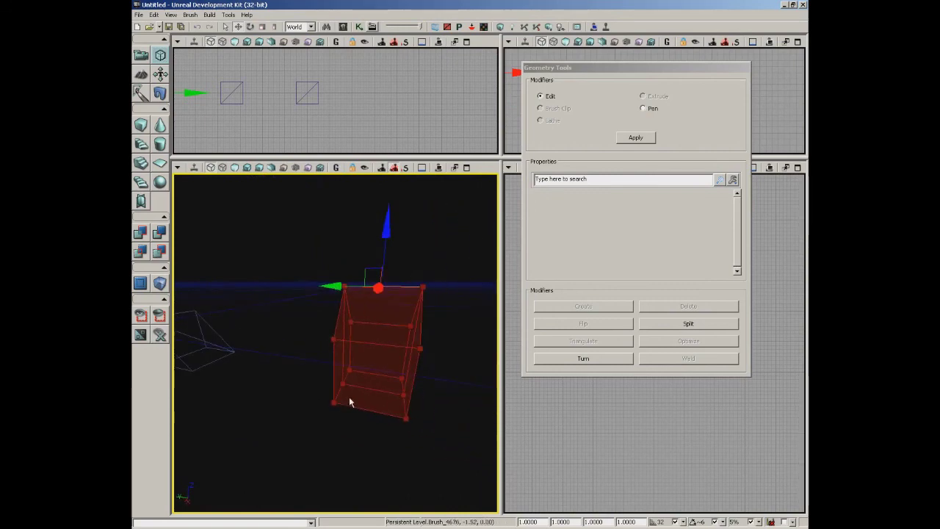
pyautogui.click(405, 285)
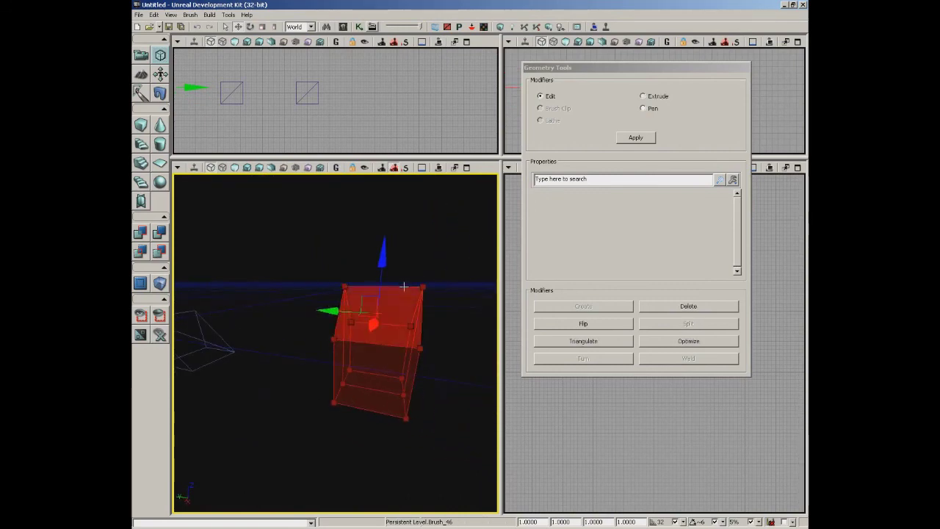
pyautogui.doubleClick(404, 286)
pyautogui.moveTo(410, 283)
pyautogui.mouseDown()
pyautogui.moveTo(416, 178)
pyautogui.moveTo(352, 311)
pyautogui.mouseUp()
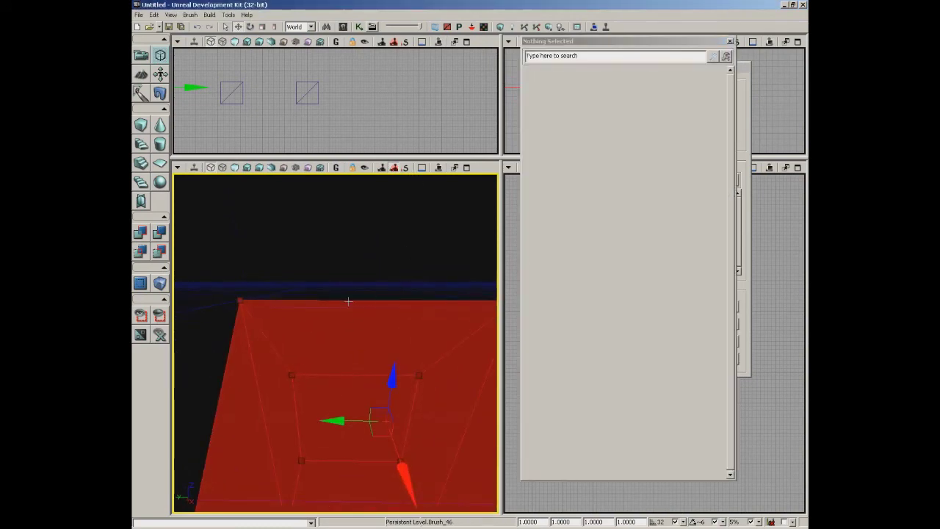
pyautogui.click(347, 295)
pyautogui.click(347, 300)
pyautogui.click(347, 300)
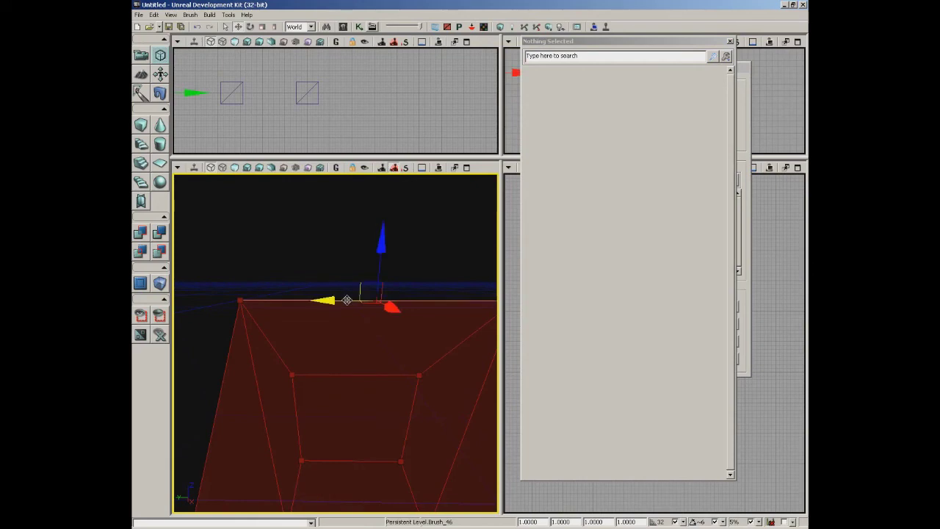
pyautogui.click(731, 41)
pyautogui.click(689, 325)
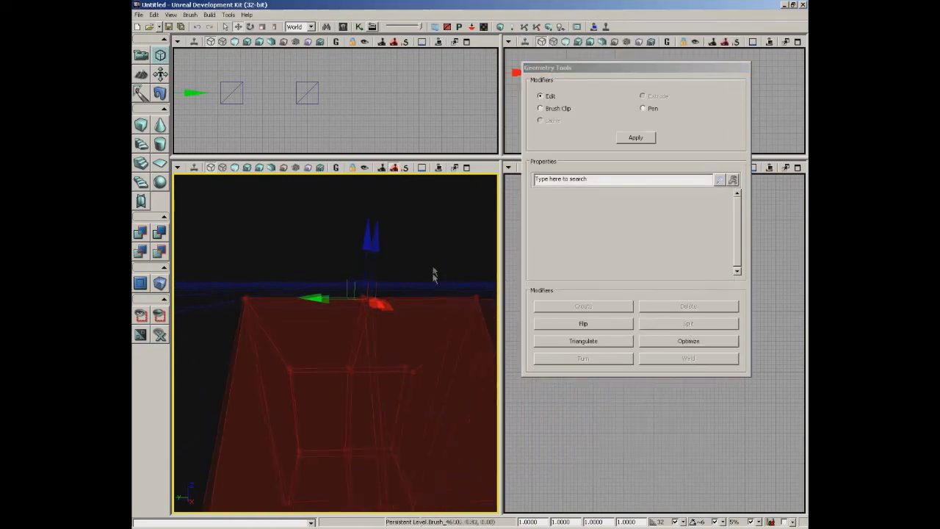
# Raise the vertex in the middle of the ridge into a peak and move the builder brush closer to the additive wedge.
pyautogui.scroll(-5, 434, 265)
pyautogui.click(356, 293)
pyautogui.click(352, 291)
pyautogui.click(353, 290)
pyautogui.moveTo(355, 250); pyautogui.dragTo(356, 171)
pyautogui.moveTo(311, 300)
pyautogui.mouseDown()
pyautogui.moveTo(390, 320)
pyautogui.moveTo(256, 315)
pyautogui.moveTo(218, 272)
pyautogui.moveTo(194, 223)
pyautogui.moveTo(189, 297)
pyautogui.mouseUp()
pyautogui.moveTo(361, 321)
pyautogui.mouseDown(button='right')
pyautogui.moveTo(174, 327)
pyautogui.moveTo(175, 317)
pyautogui.mouseUp(button='right')
pyautogui.moveTo(360, 326)
pyautogui.mouseDown()
pyautogui.moveTo(317, 444)
pyautogui.moveTo(288, 445)
pyautogui.mouseUp()
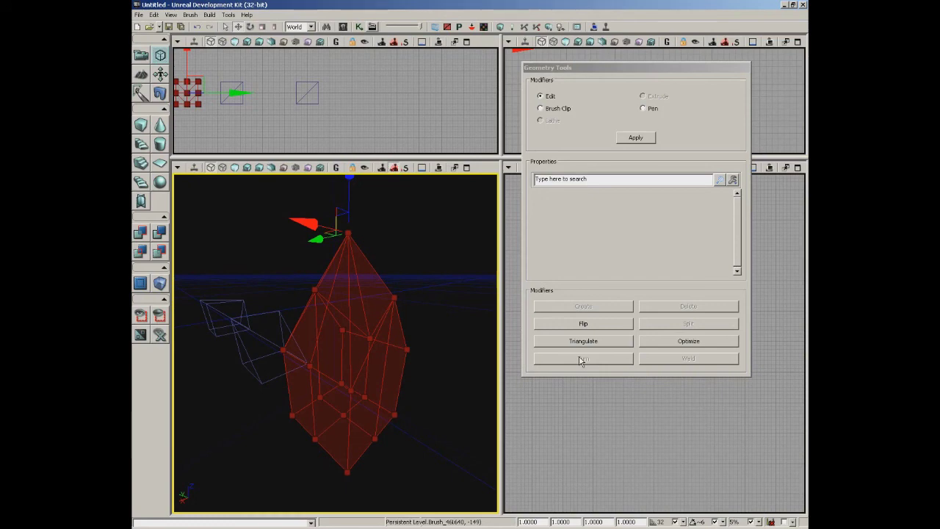
# Turn the diagonal edge across the additive wedge's sloped side so it joins the opposite two corners.
pyautogui.moveTo(430, 370)
pyautogui.mouseDown()
pyautogui.moveTo(435, 349)
pyautogui.moveTo(264, 355)
pyautogui.moveTo(217, 337)
pyautogui.moveTo(206, 227)
pyautogui.moveTo(294, 205)
pyautogui.moveTo(281, 265)
pyautogui.moveTo(404, 378)
pyautogui.mouseUp()
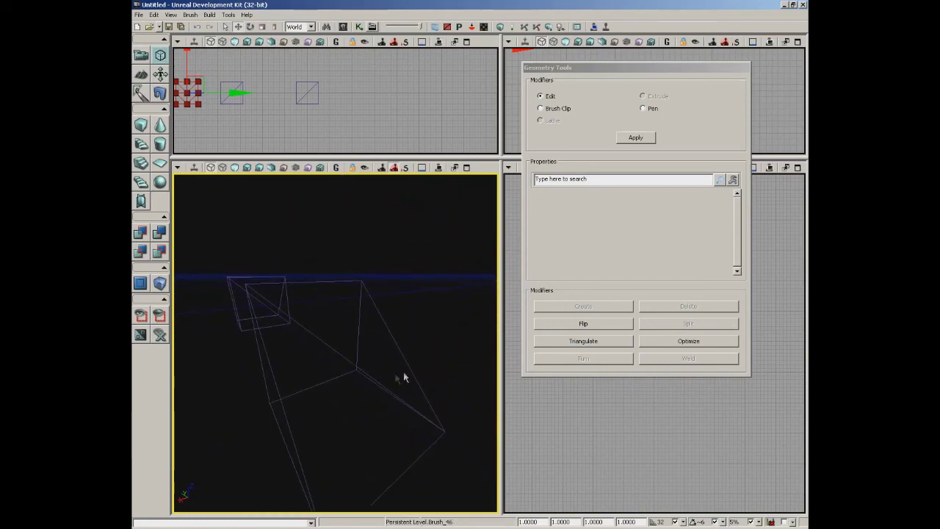
pyautogui.click(369, 373)
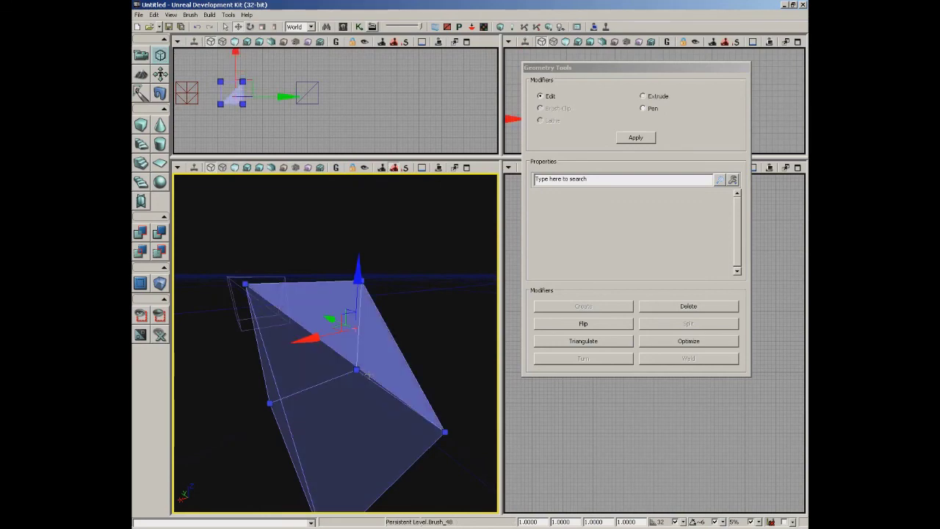
pyautogui.click(371, 376)
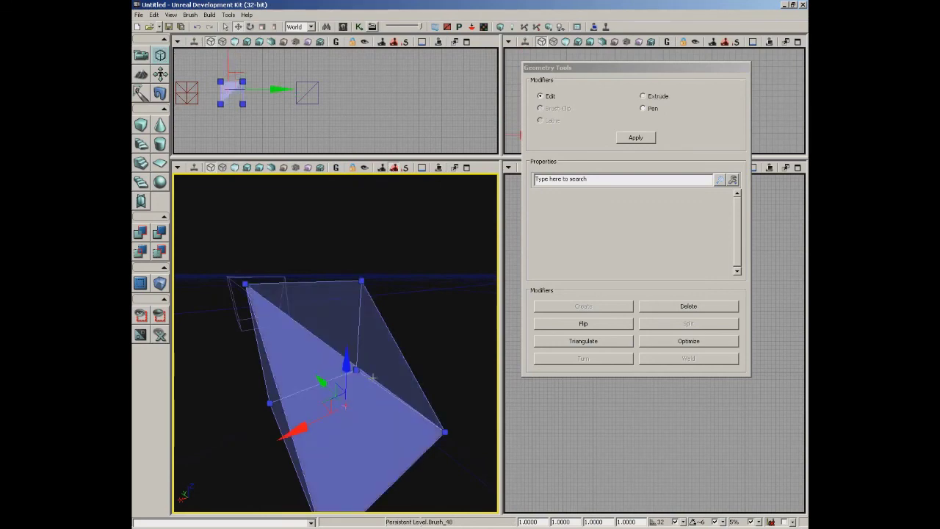
pyautogui.click(372, 377)
pyautogui.click(372, 377)
pyautogui.moveTo(430, 281); pyautogui.dragTo(412, 298, button='right')
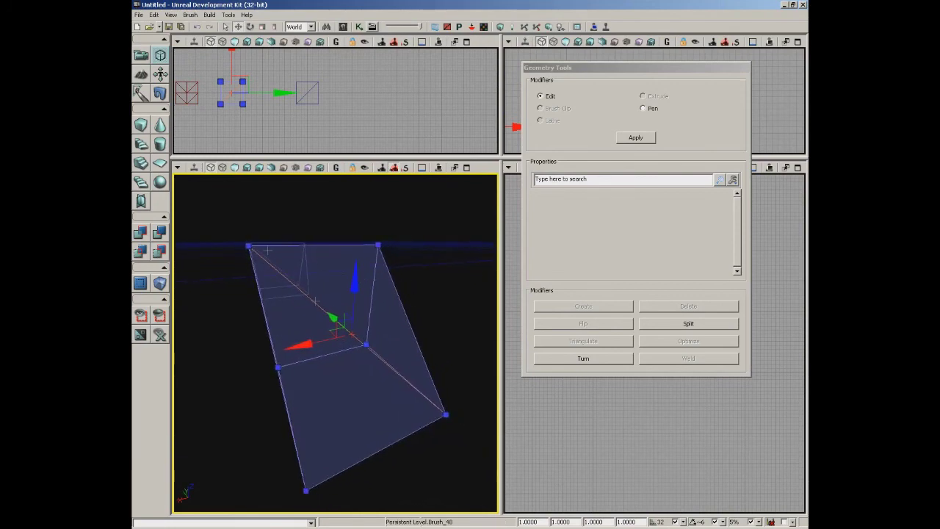
pyautogui.moveTo(447, 293)
pyautogui.mouseDown(button='right')
pyautogui.moveTo(436, 275)
pyautogui.moveTo(451, 279)
pyautogui.mouseUp(button='right')
pyautogui.click(594, 360)
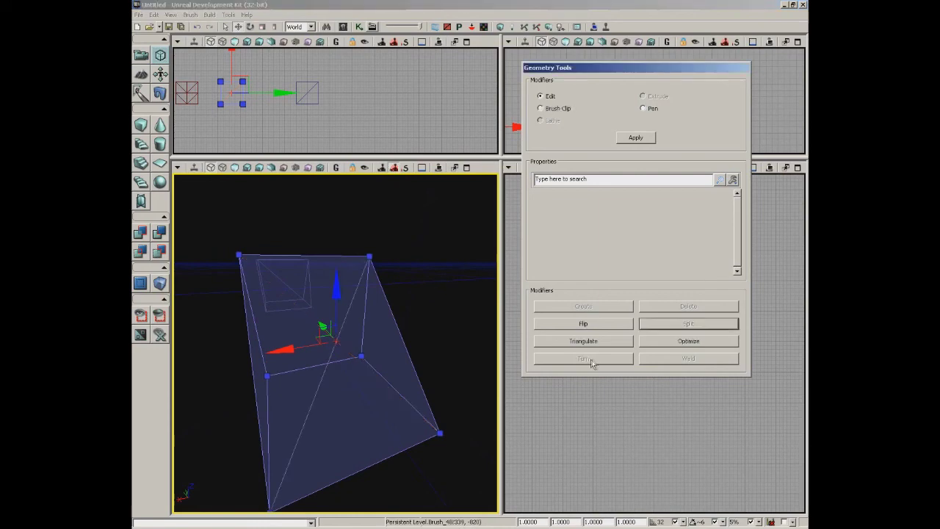
pyautogui.moveTo(438, 257)
pyautogui.mouseDown()
pyautogui.moveTo(435, 235)
pyautogui.moveTo(390, 176)
pyautogui.moveTo(348, 179)
pyautogui.moveTo(435, 254)
pyautogui.mouseUp()
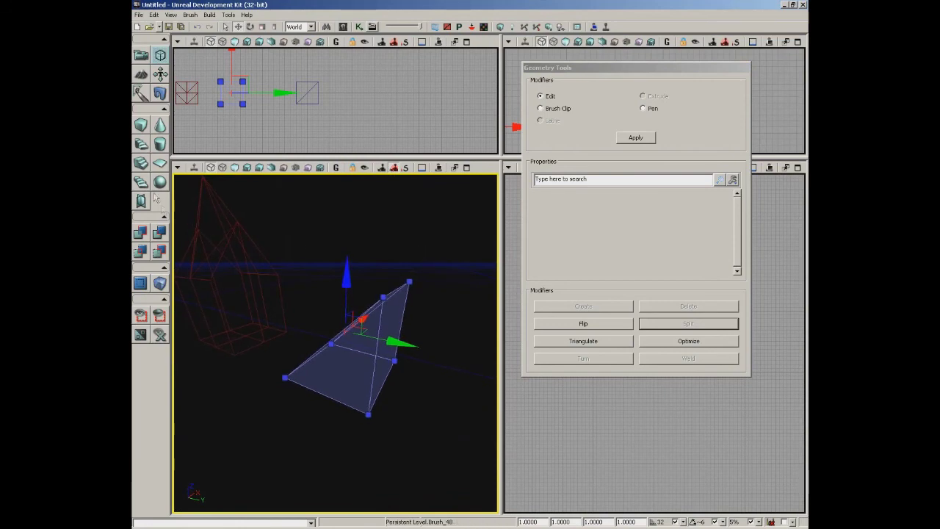
# Rebuild the builder brush as a cube and move it away from the additive wedge along Y.
pyautogui.click(142, 126)
pyautogui.moveTo(263, 281)
pyautogui.mouseDown()
pyautogui.moveTo(296, 392)
pyautogui.moveTo(208, 414)
pyautogui.moveTo(331, 293)
pyautogui.mouseUp()
pyautogui.click(328, 284)
pyautogui.moveTo(394, 317); pyautogui.dragTo(200, 317)
pyautogui.moveTo(389, 365); pyautogui.dragTo(184, 273)
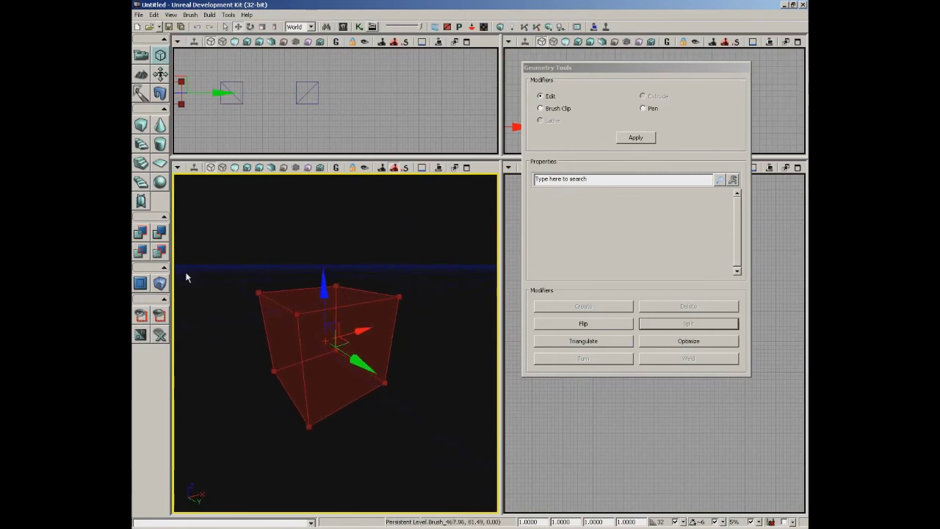
# Raise one upper corner vertex of the builder cube above the other three.
pyautogui.click(258, 292)
pyautogui.moveTo(435, 366); pyautogui.dragTo(434, 317, button='middle')
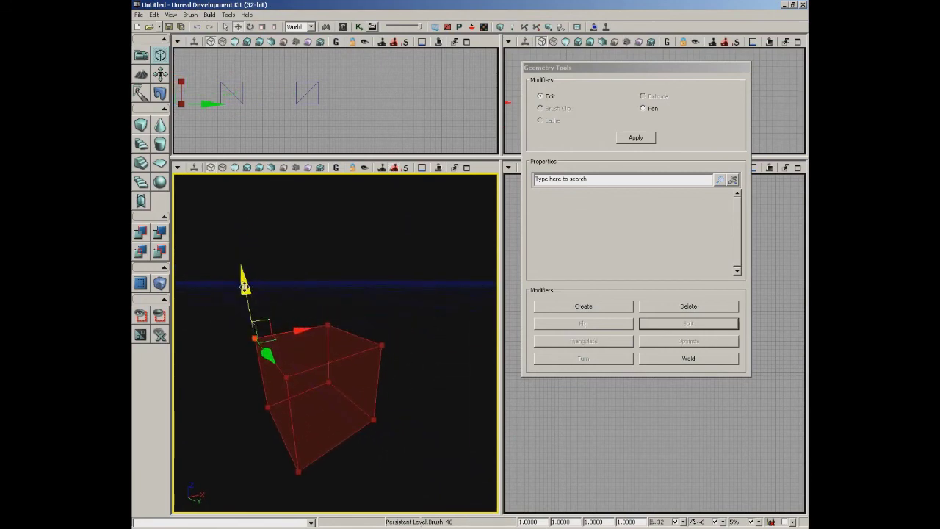
pyautogui.moveTo(245, 288); pyautogui.dragTo(252, 305)
# Turn the diagonal edge on the builder brush's sloped top so it joins the two corners beside the raised vertex.
pyautogui.moveTo(376, 309); pyautogui.dragTo(381, 288, button='right')
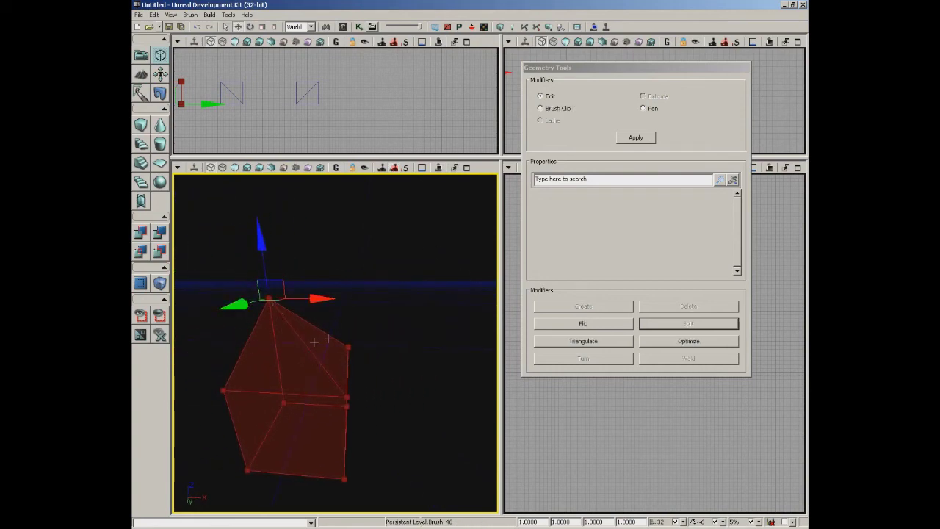
pyautogui.moveTo(401, 350)
pyautogui.mouseDown()
pyautogui.moveTo(419, 299)
pyautogui.moveTo(372, 305)
pyautogui.moveTo(390, 306)
pyautogui.moveTo(405, 342)
pyautogui.mouseUp()
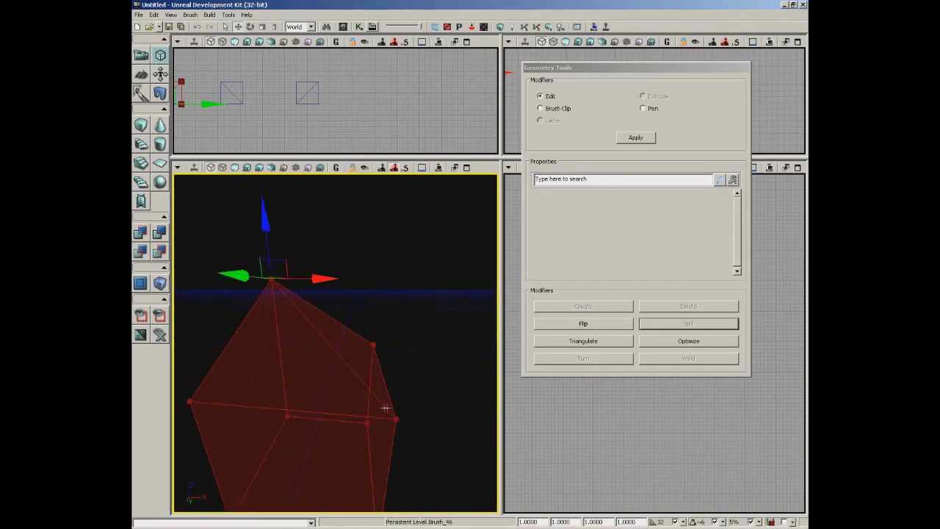
pyautogui.moveTo(417, 293); pyautogui.dragTo(383, 329, button='right')
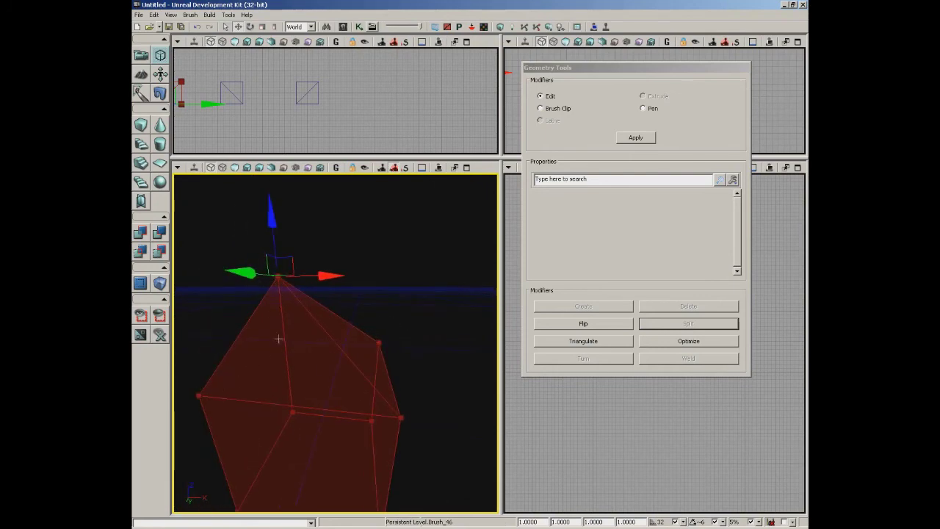
pyautogui.click(341, 349)
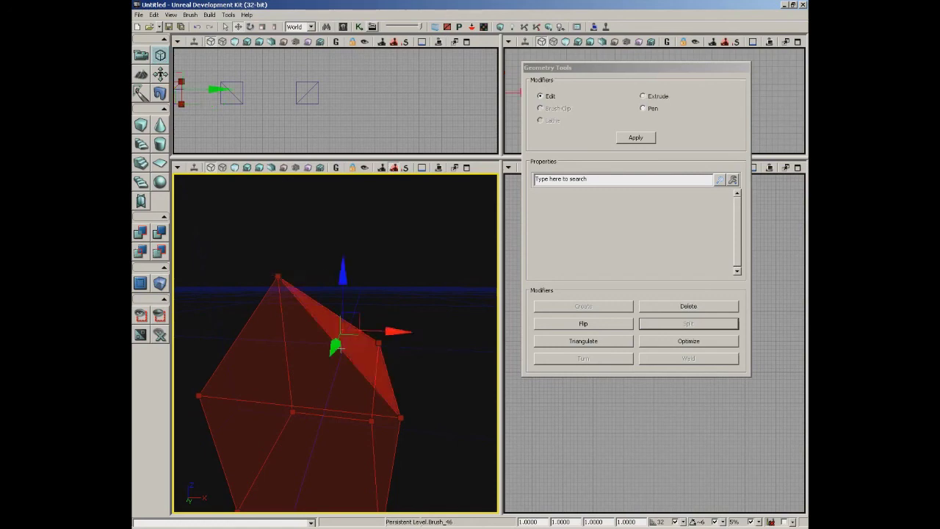
pyautogui.click(341, 349)
pyautogui.click(578, 358)
pyautogui.moveTo(438, 292)
pyautogui.mouseDown()
pyautogui.moveTo(468, 278)
pyautogui.moveTo(359, 289)
pyautogui.moveTo(402, 269)
pyautogui.moveTo(433, 279)
pyautogui.moveTo(441, 254)
pyautogui.moveTo(407, 233)
pyautogui.moveTo(424, 189)
pyautogui.mouseUp()
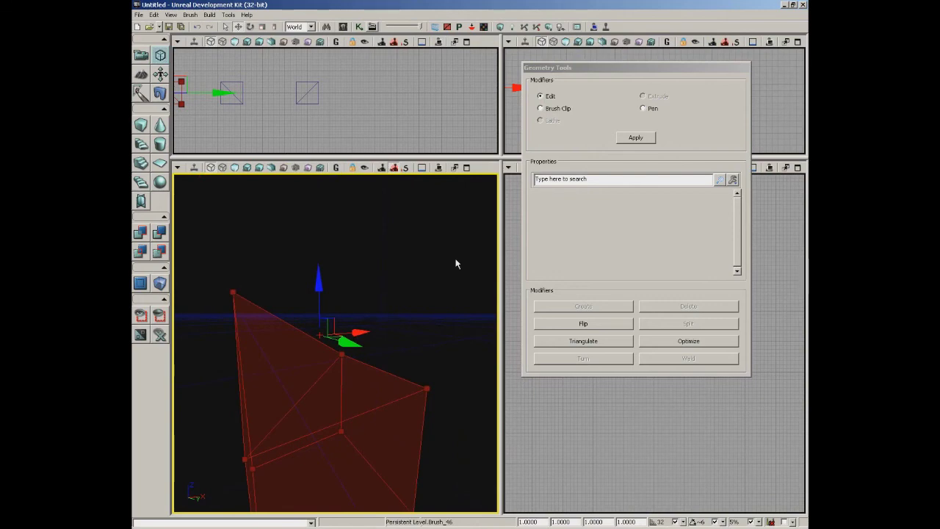